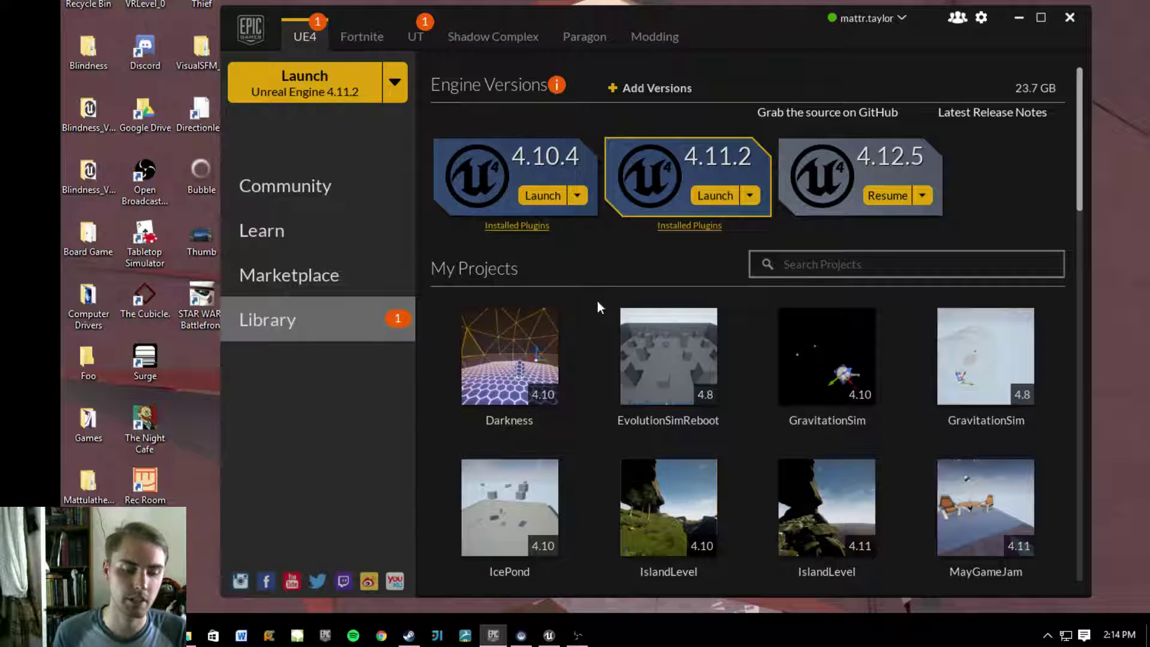
- Switch to the Unreal Editor, preview the VRTest level in the standalone VR game window and end the preview
double_click(476, 393)
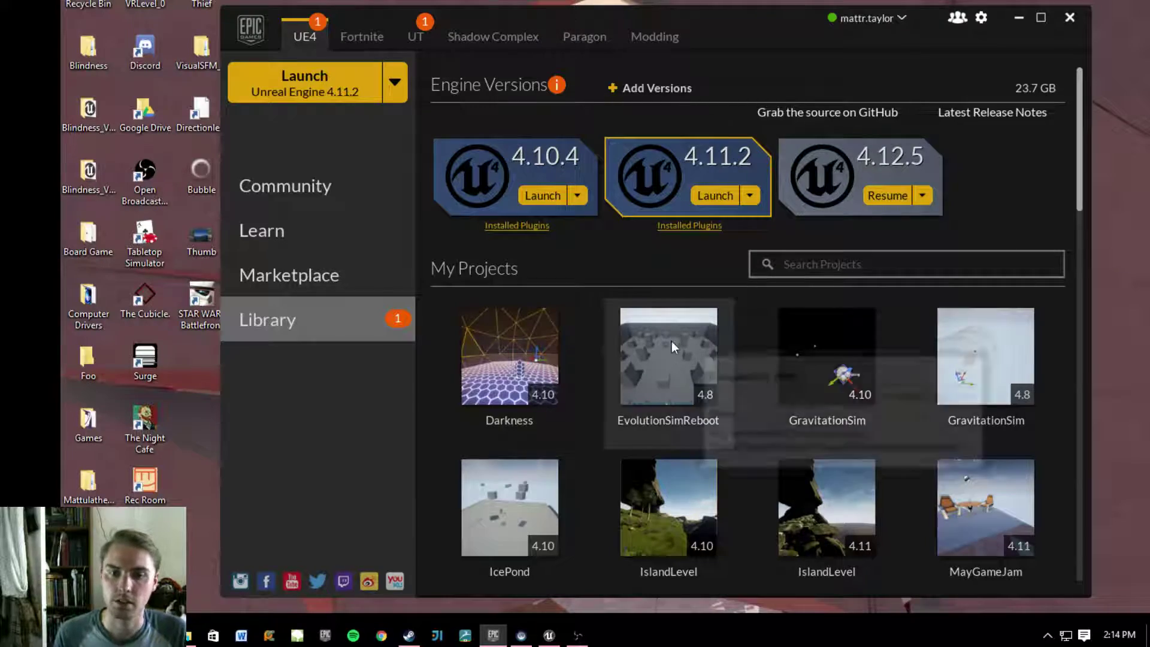
left_click(548, 636)
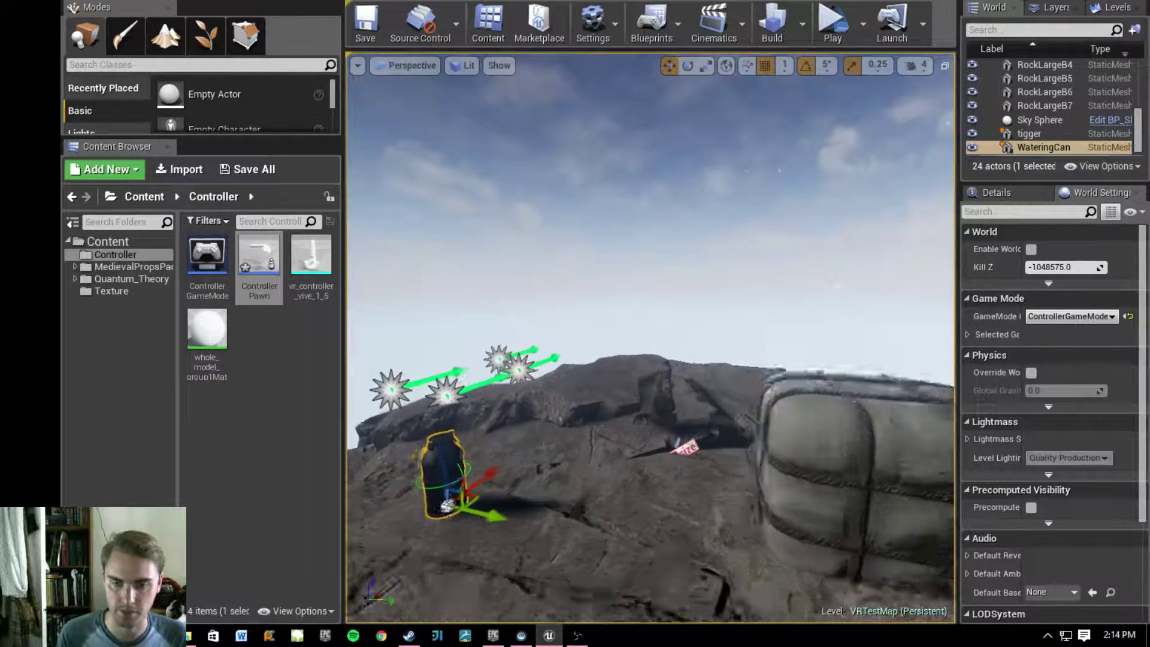
left_click(833, 32)
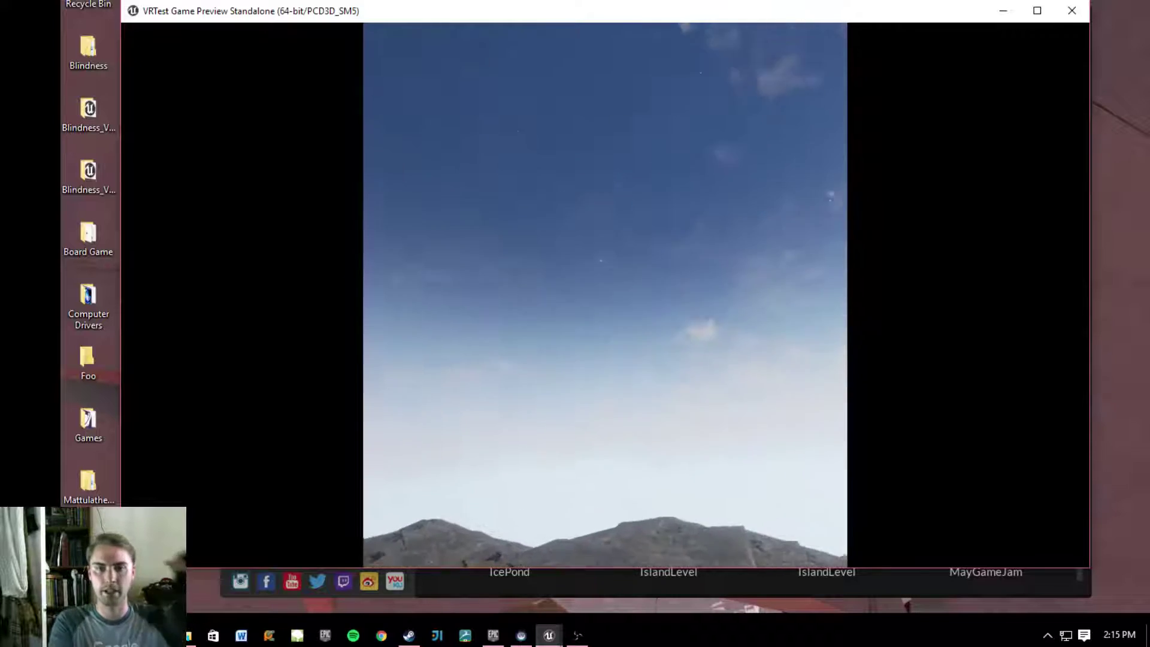
key("Escape")
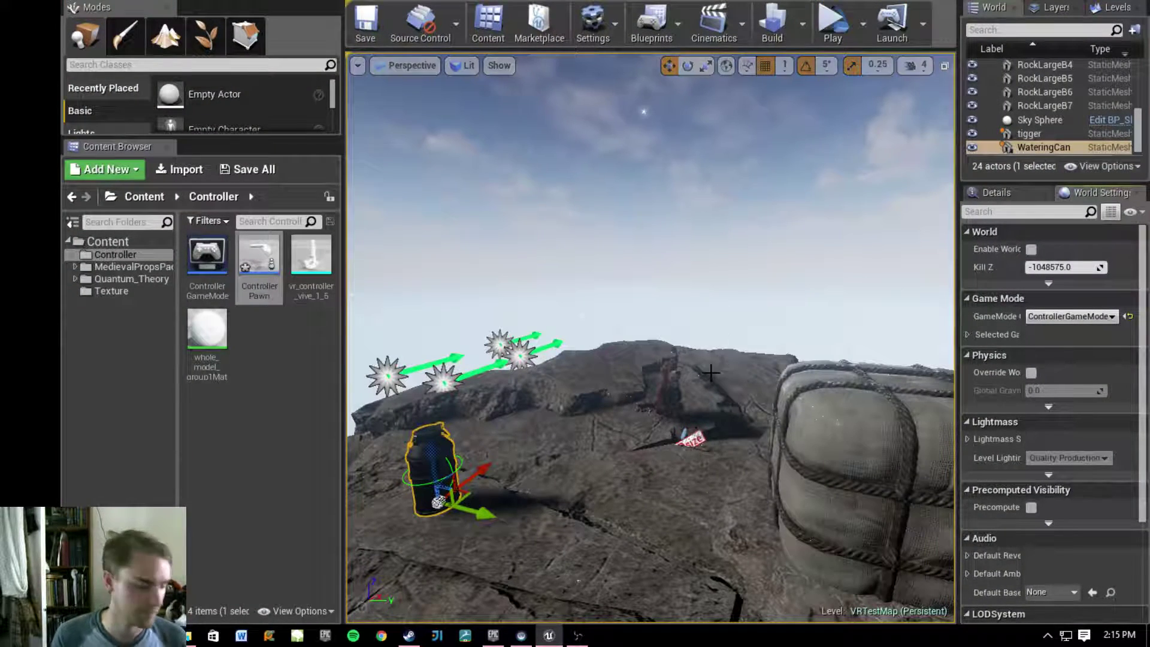
right_click_drag(698, 373, 697, 196)
left_click(1040, 119)
scroll(697, 195, "down", 5)
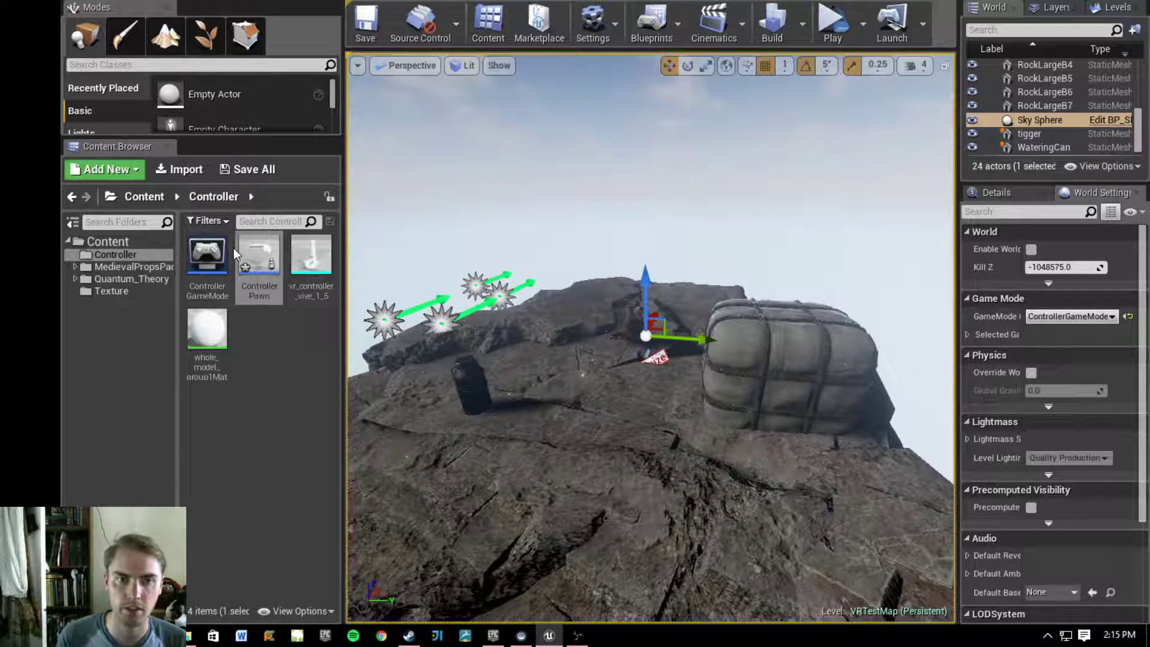
left_click(207, 258)
key("Right")
key("Right")
key("Right")
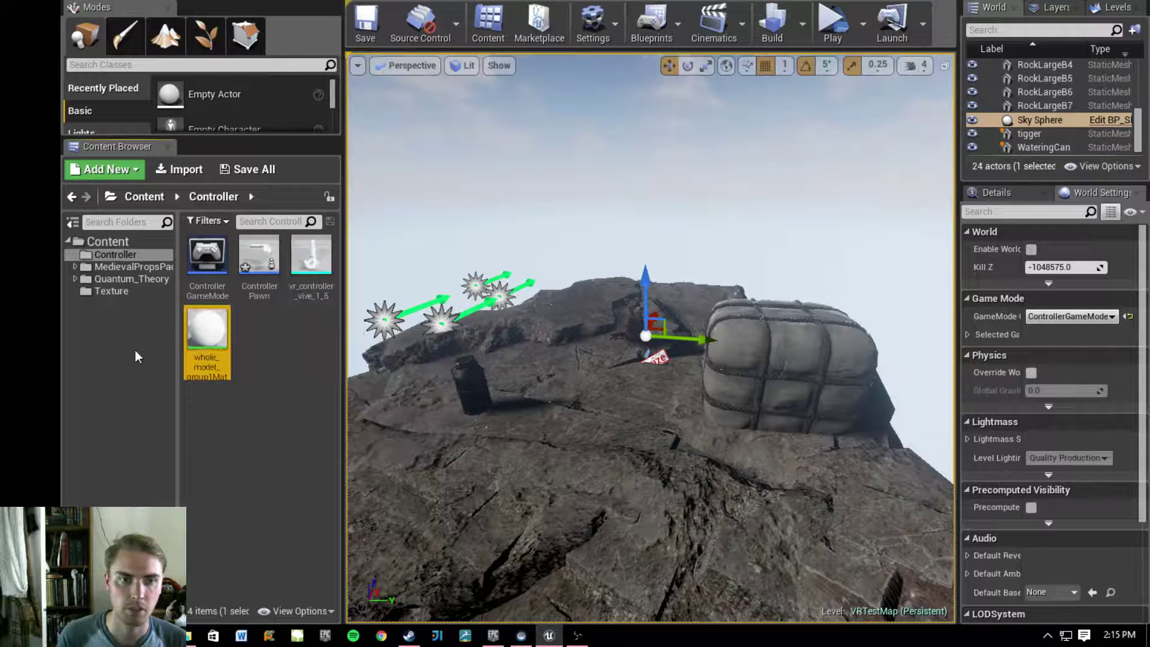
- Create a new folder in the project content and move it directly under the Content root
left_click(109, 328)
right_click(109, 321)
left_click(143, 326)
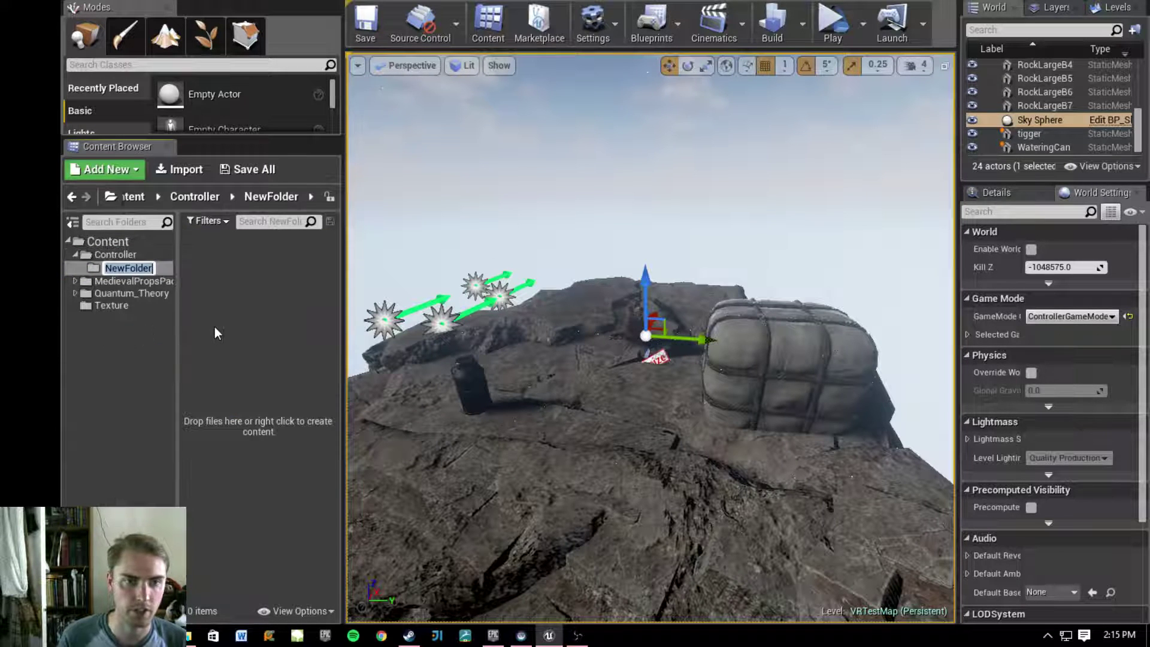
left_click_drag(100, 270, 97, 245)
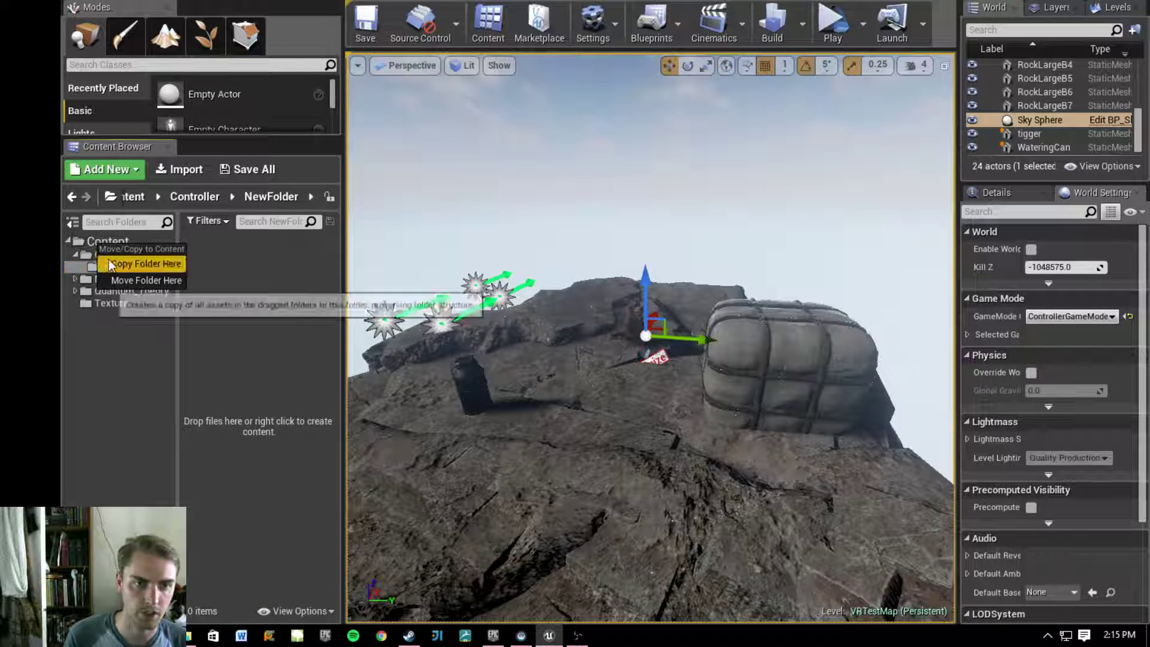
left_click(146, 280)
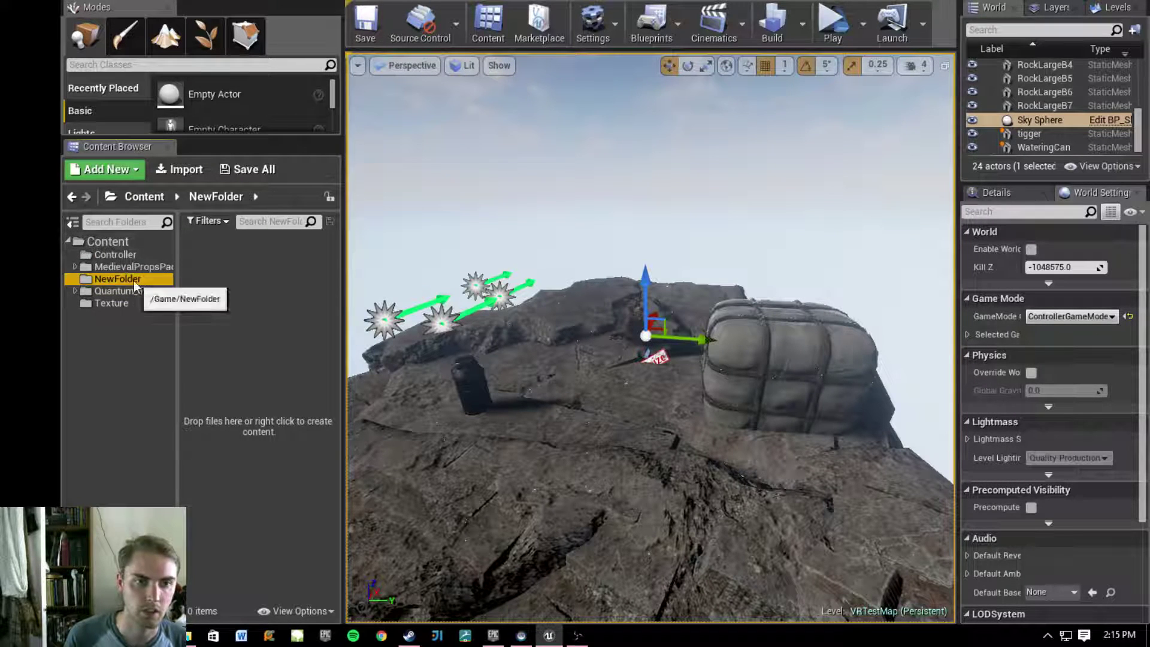
- Rename the new folder under Content to TutorialControllerSetup
right_click(135, 280)
left_click(192, 361)
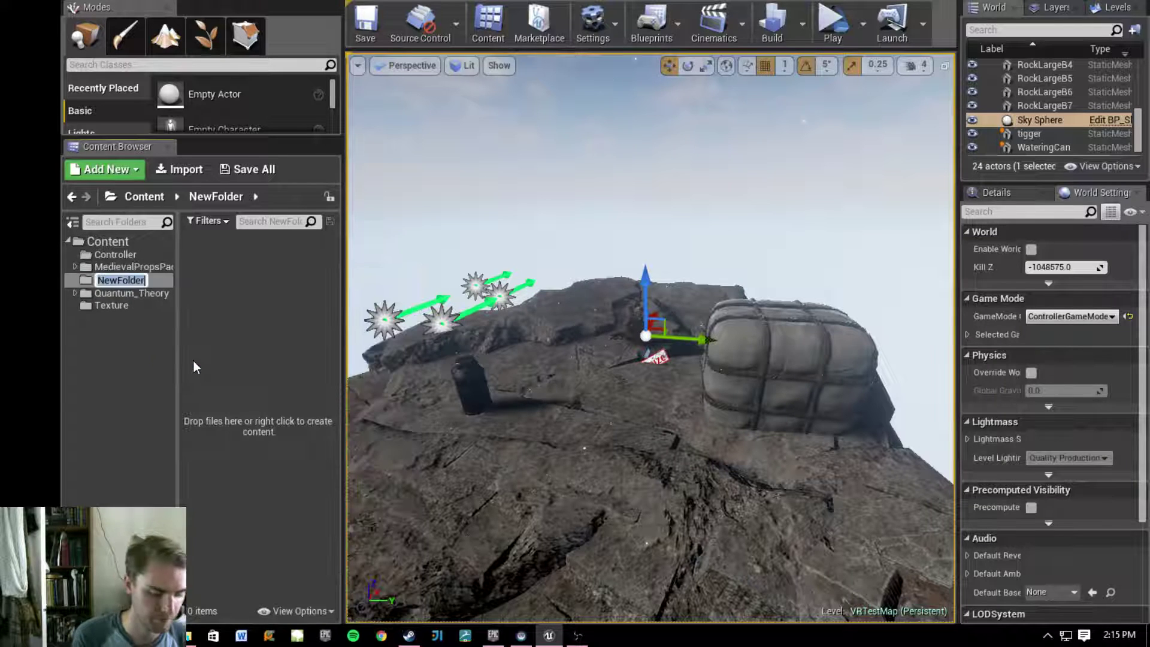
type("TutorialCont")
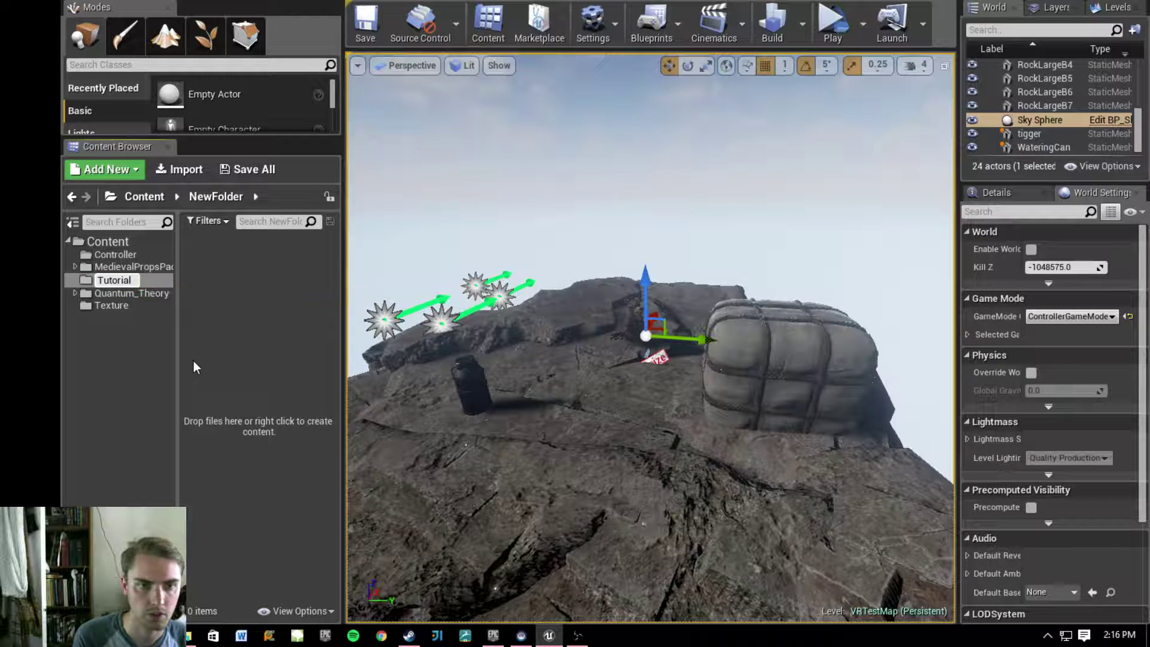
type("roller")
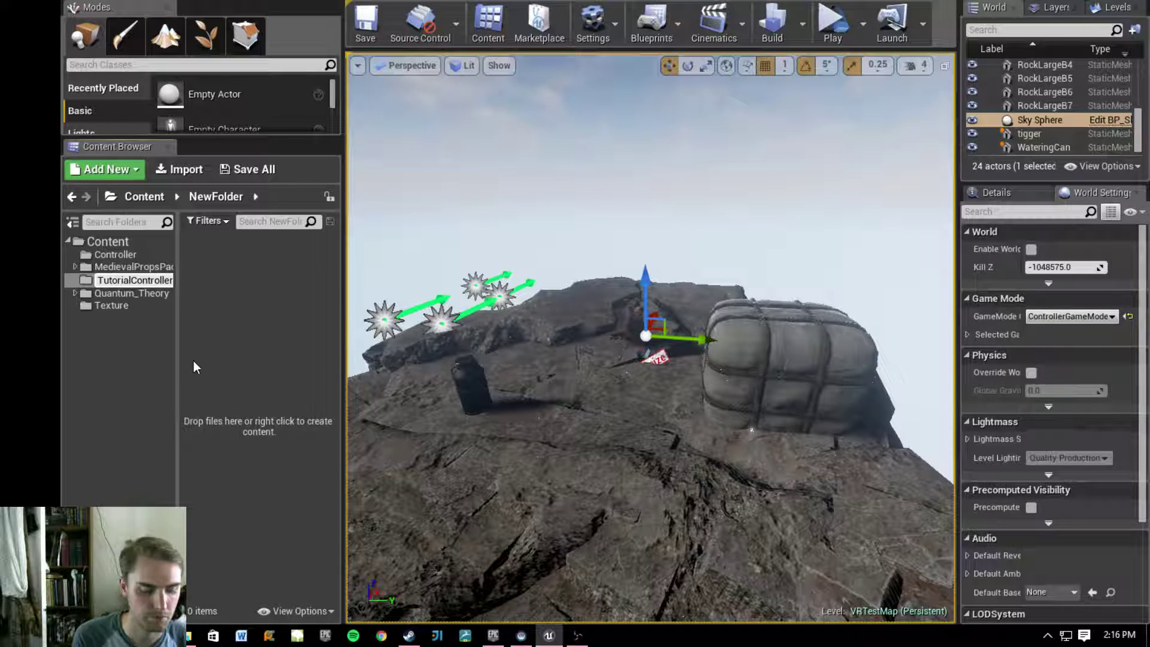
key("Return")
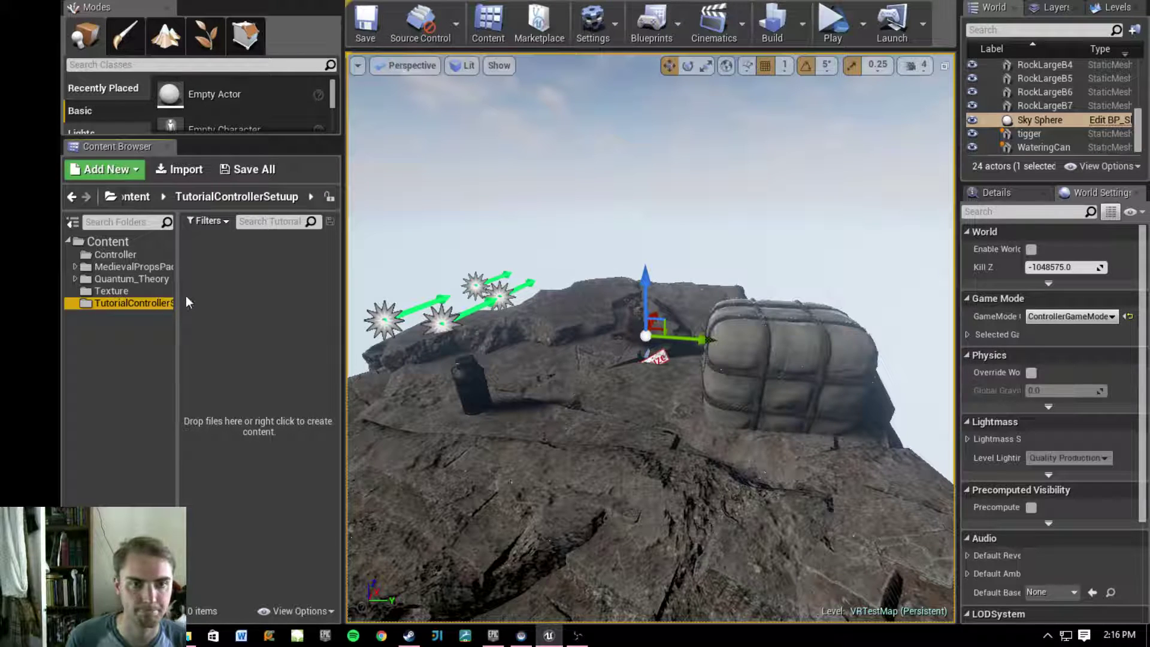
left_click_drag(185, 296, 231, 297)
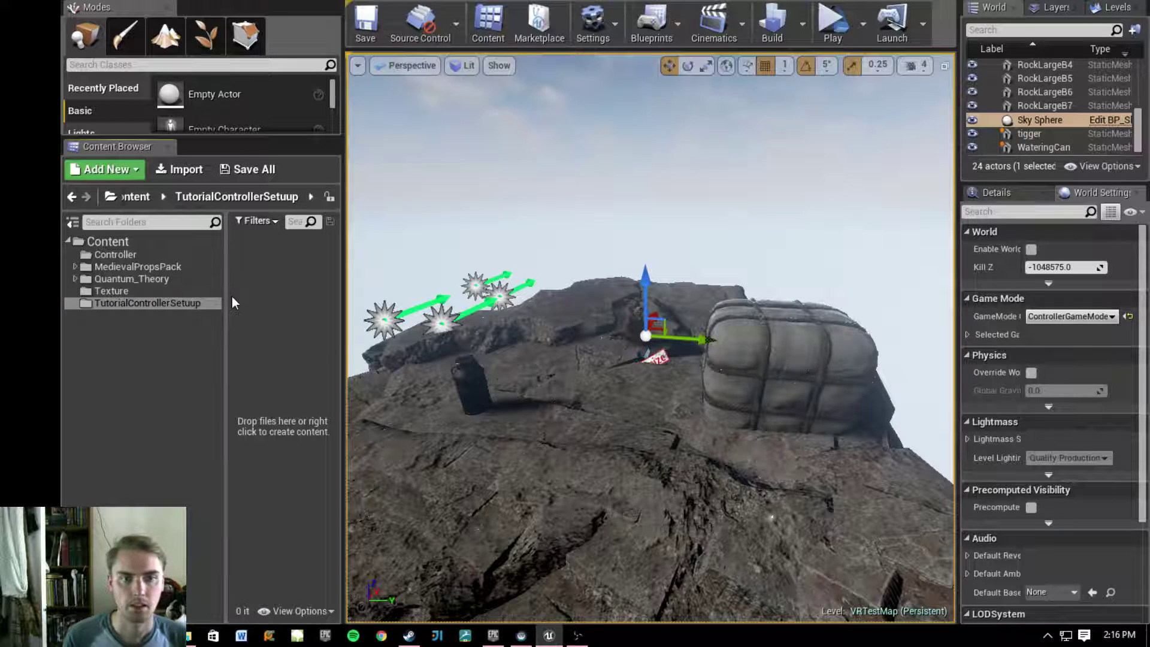
right_click(198, 304)
left_click(249, 376)
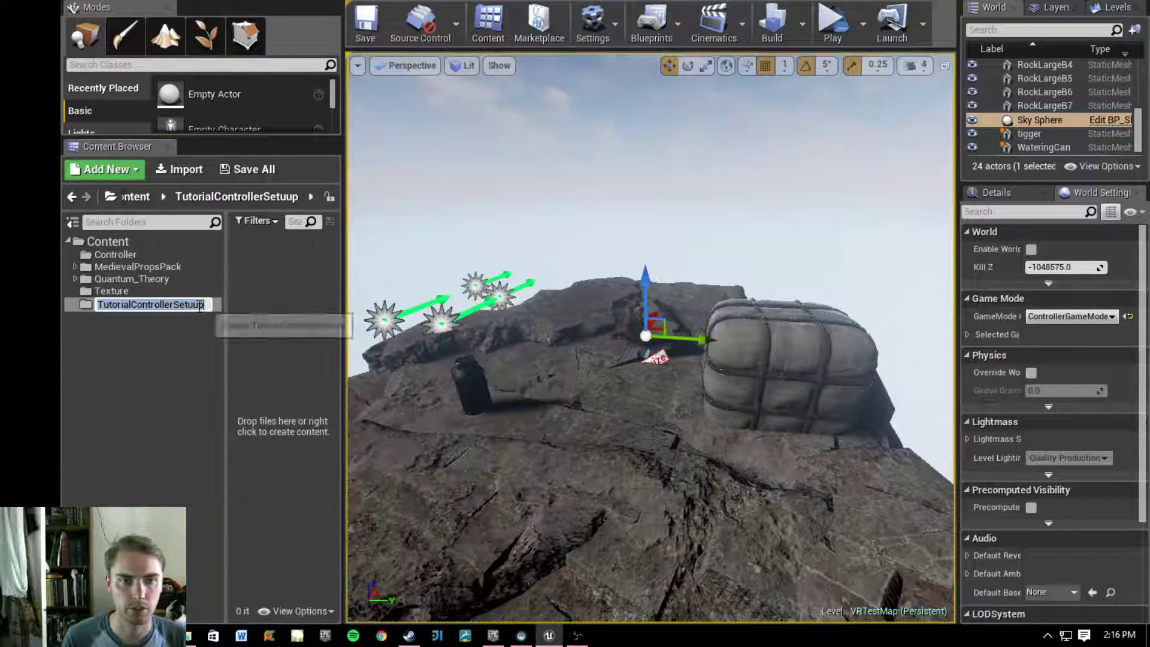
left_click(200, 307)
key("BackSpace")
key("Return")
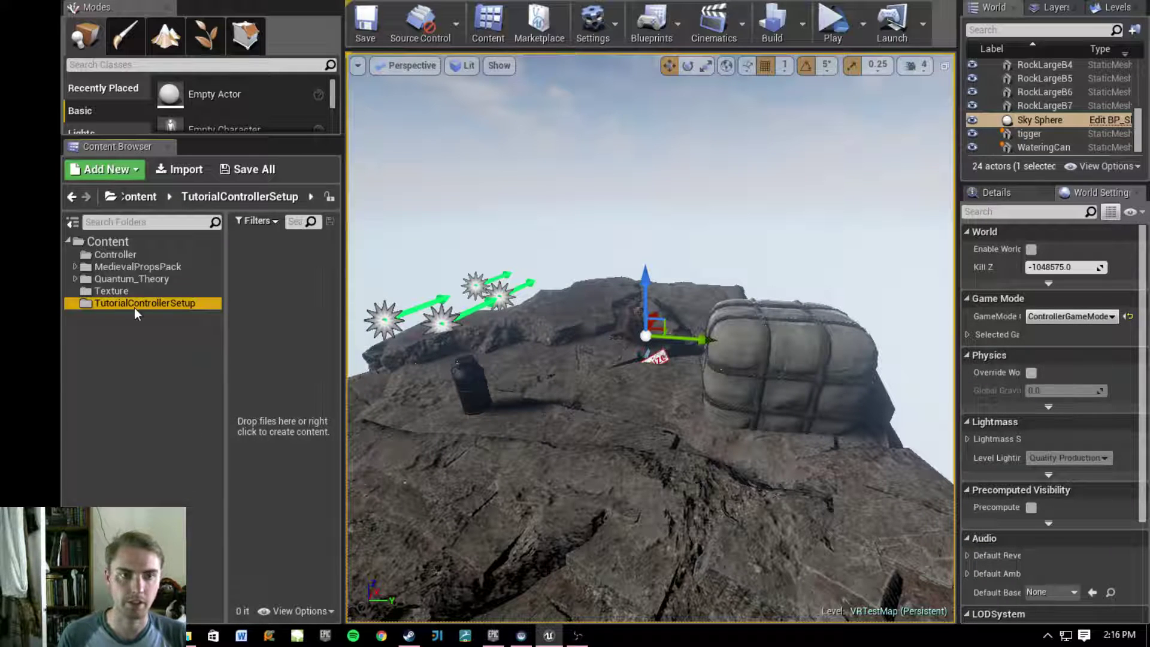
- Widen the asset area and create a Pawn Blueprint class named TutorialVRPawn in the TutorialControllerSetup folder
left_click_drag(341, 283, 438, 282)
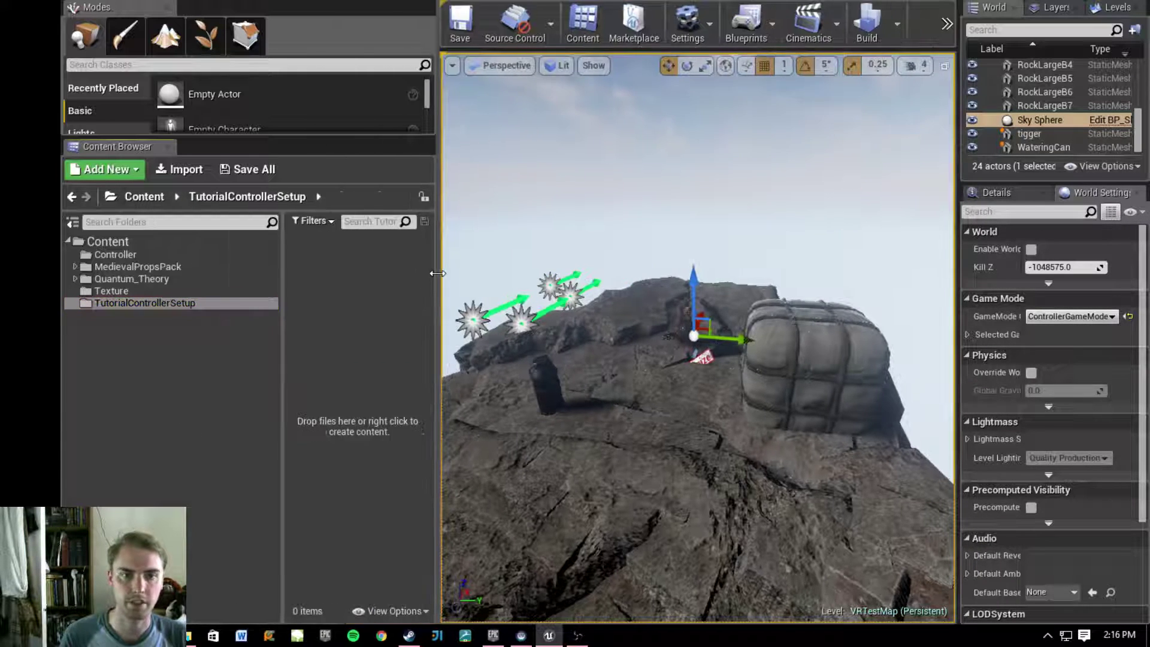
left_click_drag(283, 282, 229, 282)
right_click(271, 286)
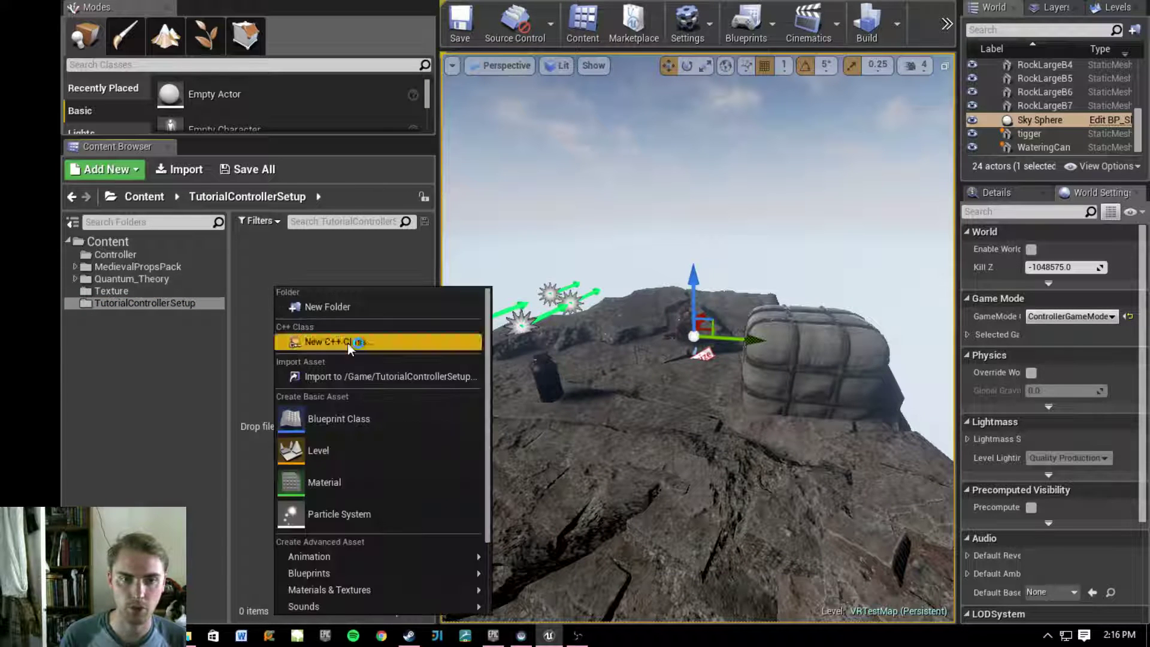
left_click(346, 398)
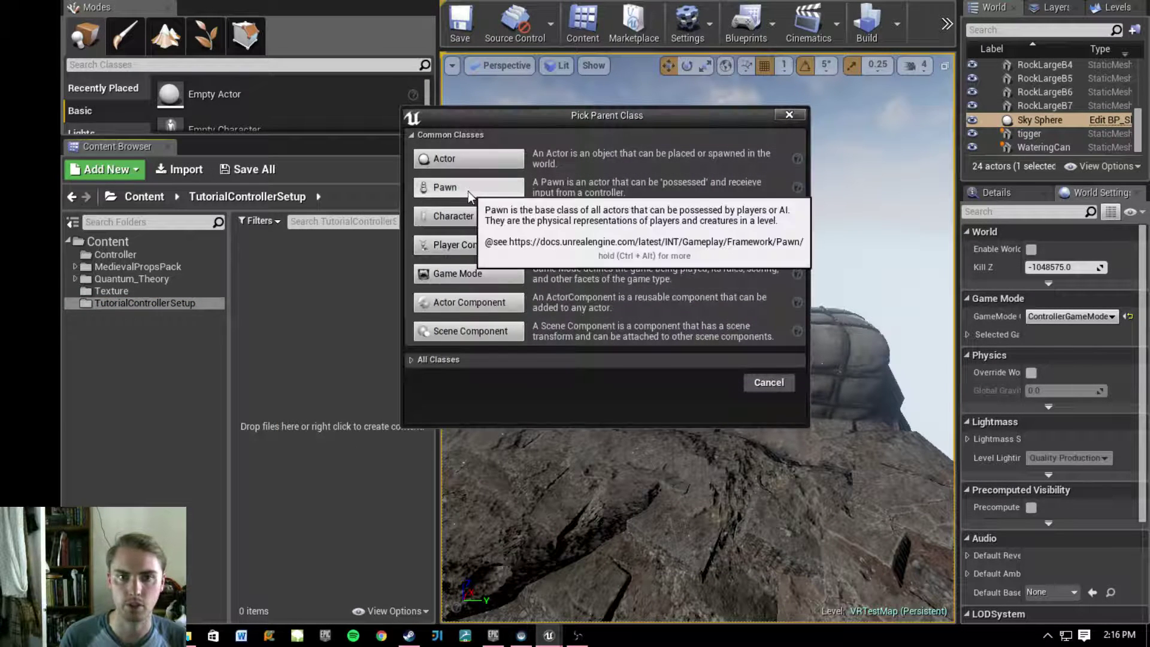
left_click(468, 190)
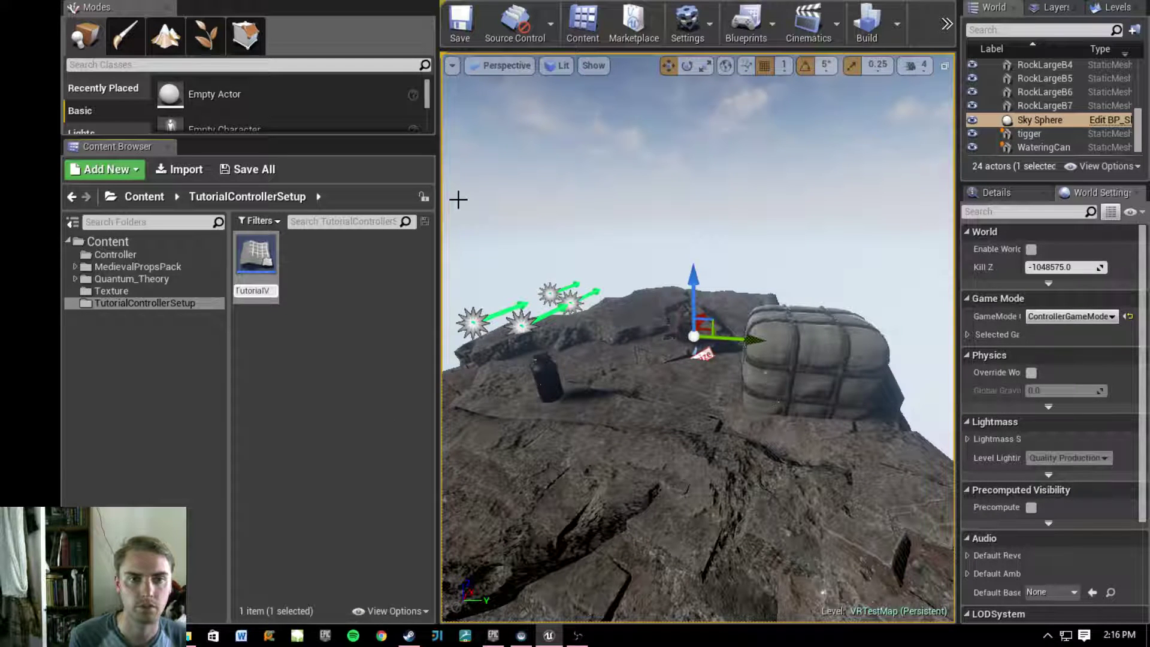
type("TutorialVRPa")
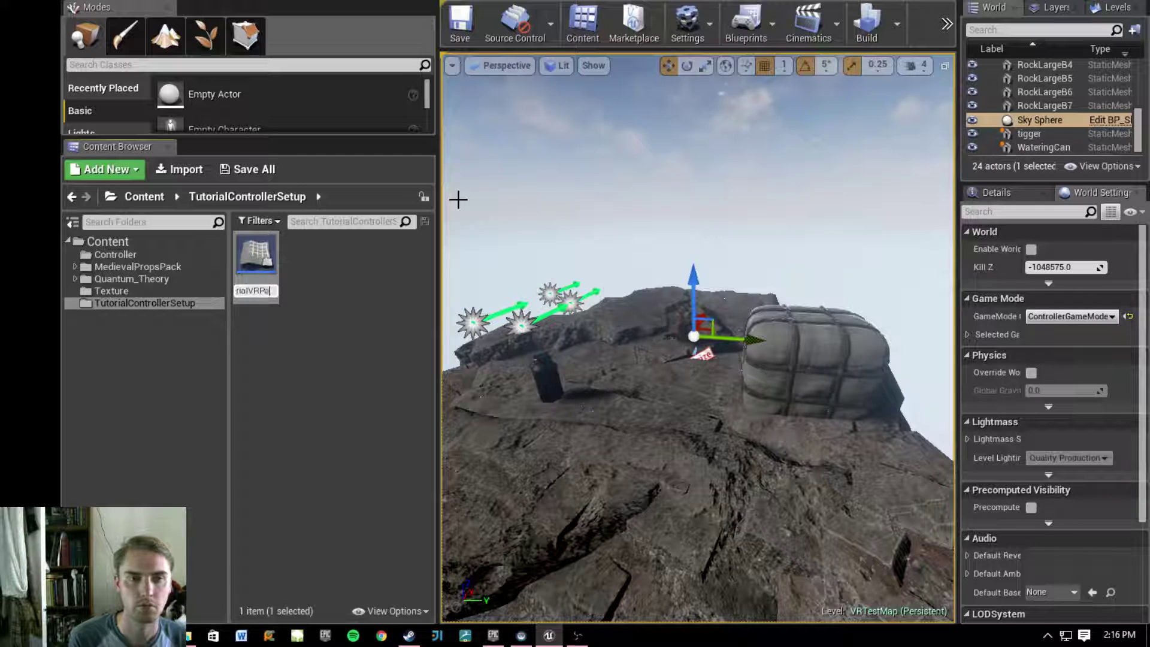
type("wn")
key("Return")
- Create a Game Mode Blueprint class named TutorialVRGameMode in the TutorialControllerSetup folder
right_click(329, 275)
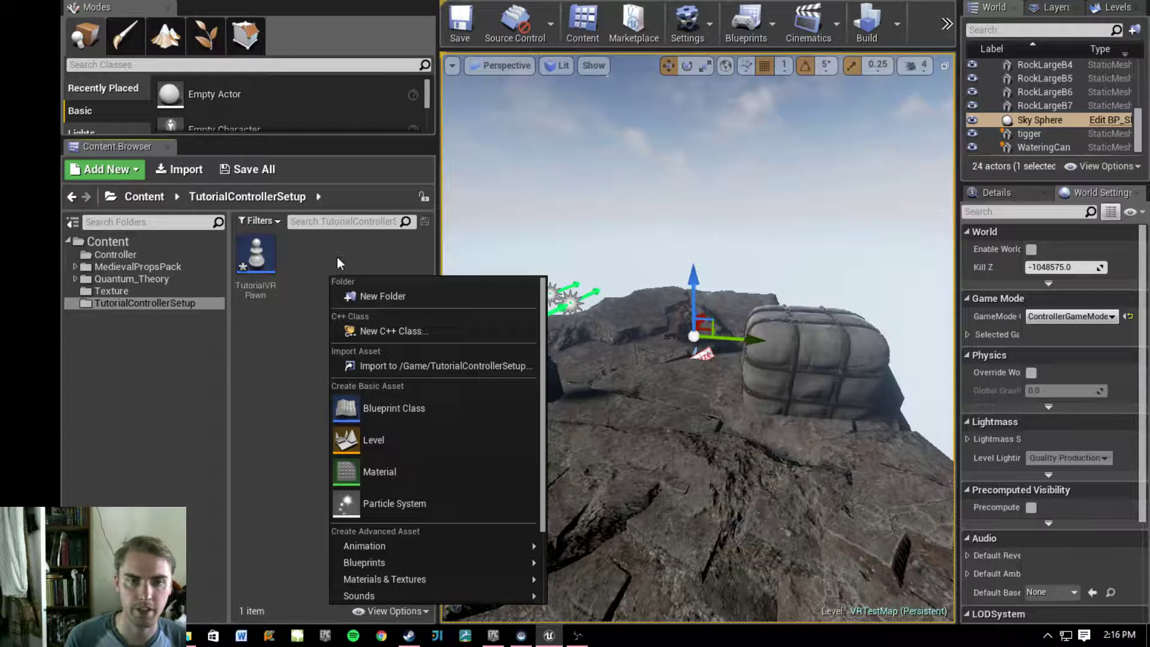
left_click(401, 413)
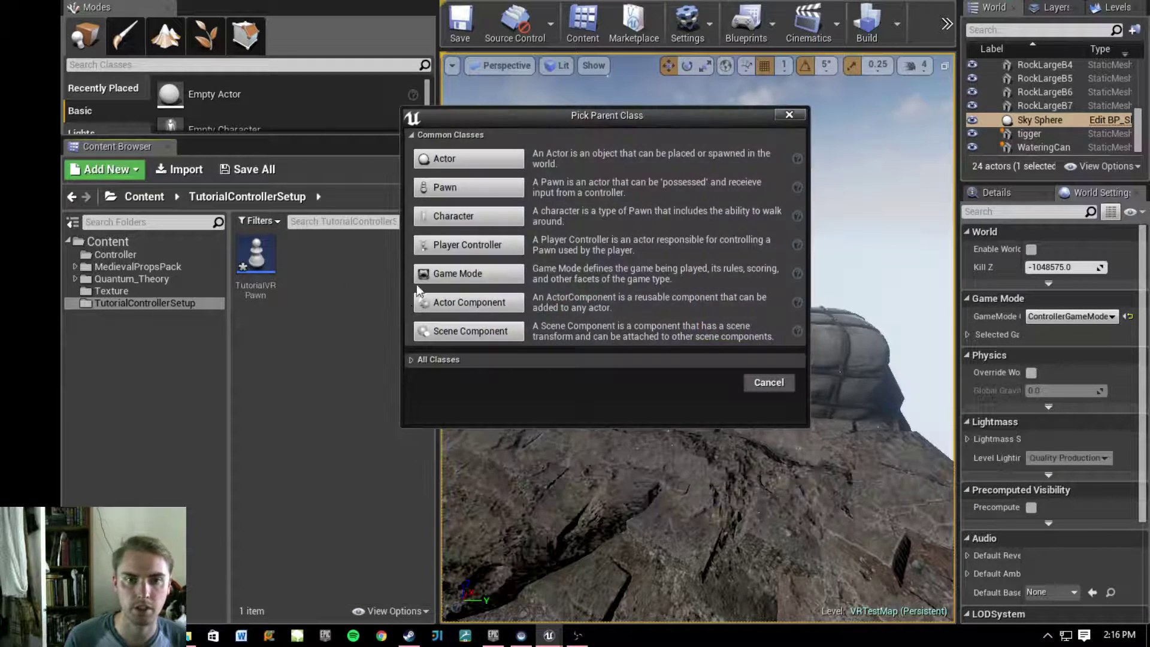
left_click_drag(540, 117, 484, 126)
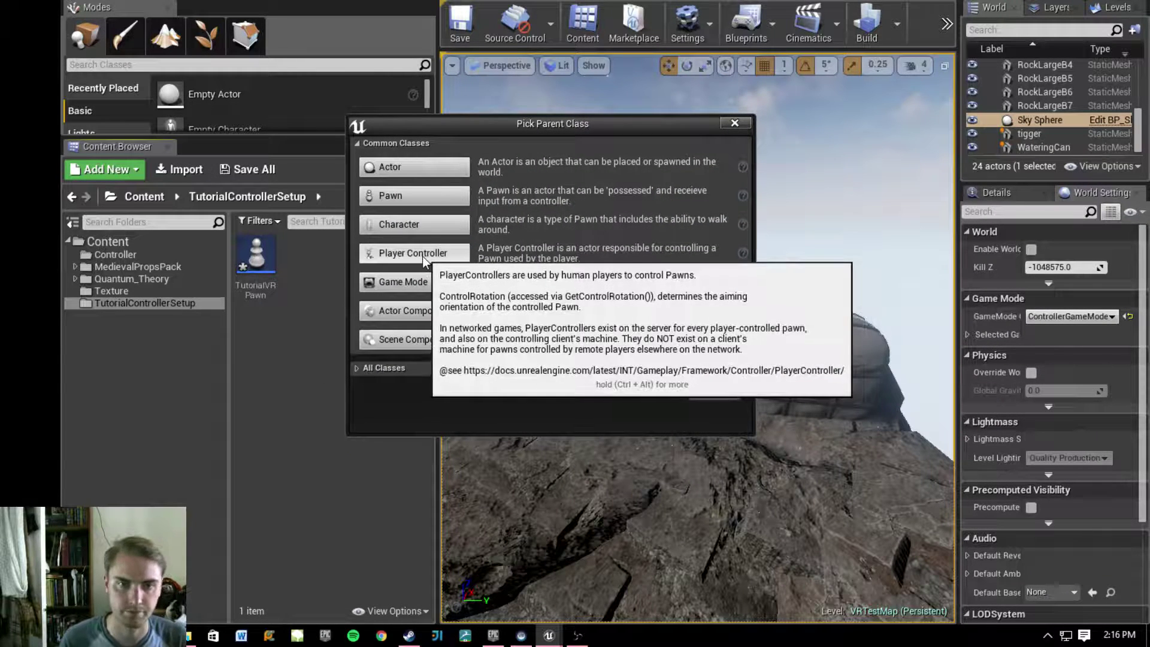
left_click(416, 284)
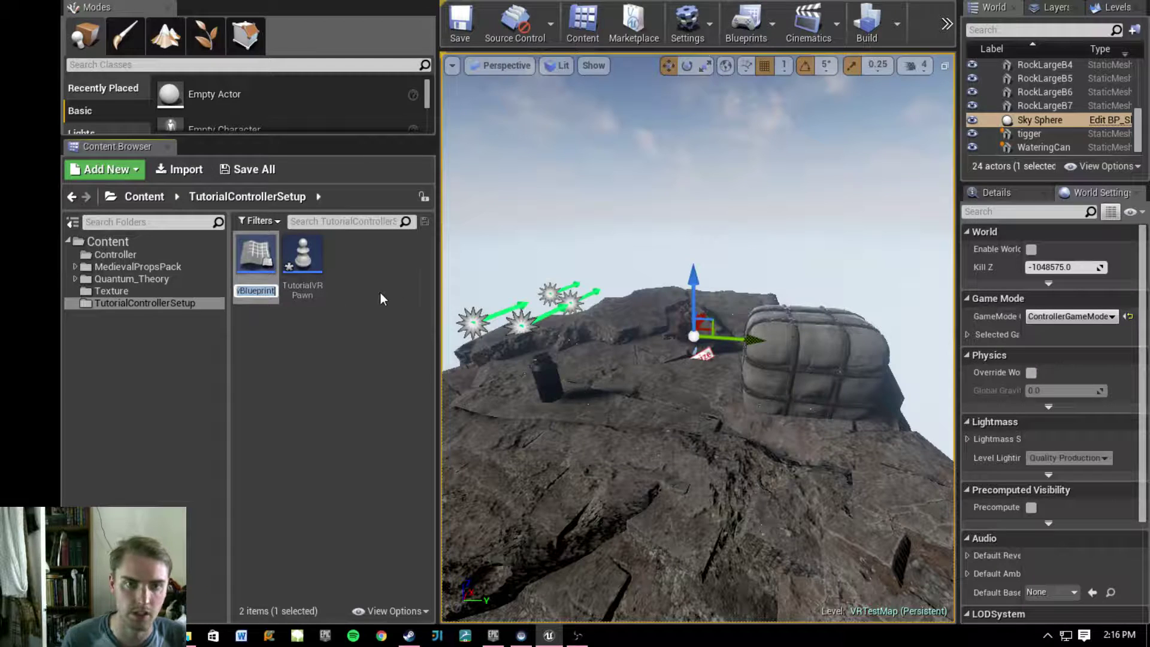
type("T")
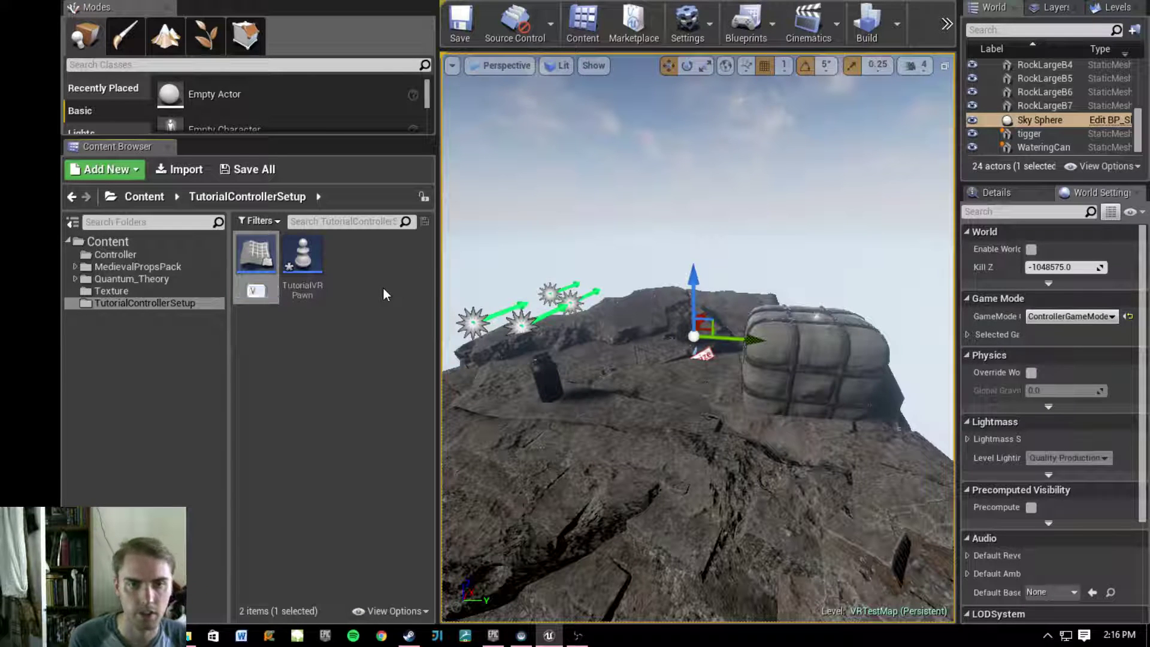
type("utorial")
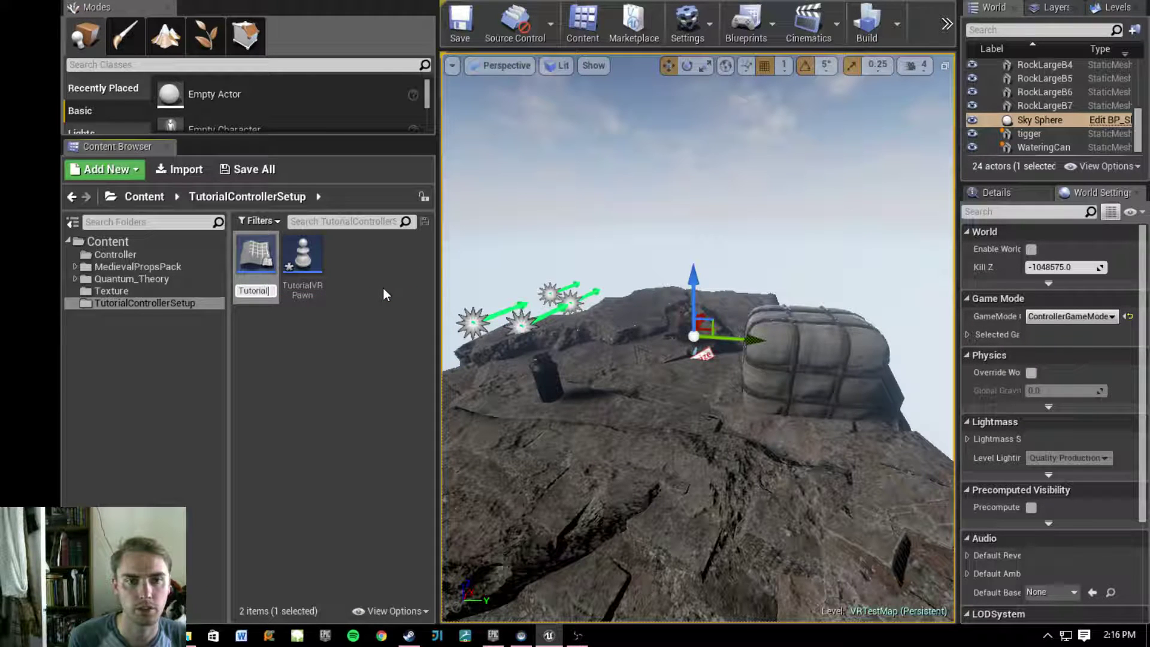
type("VRGaem")
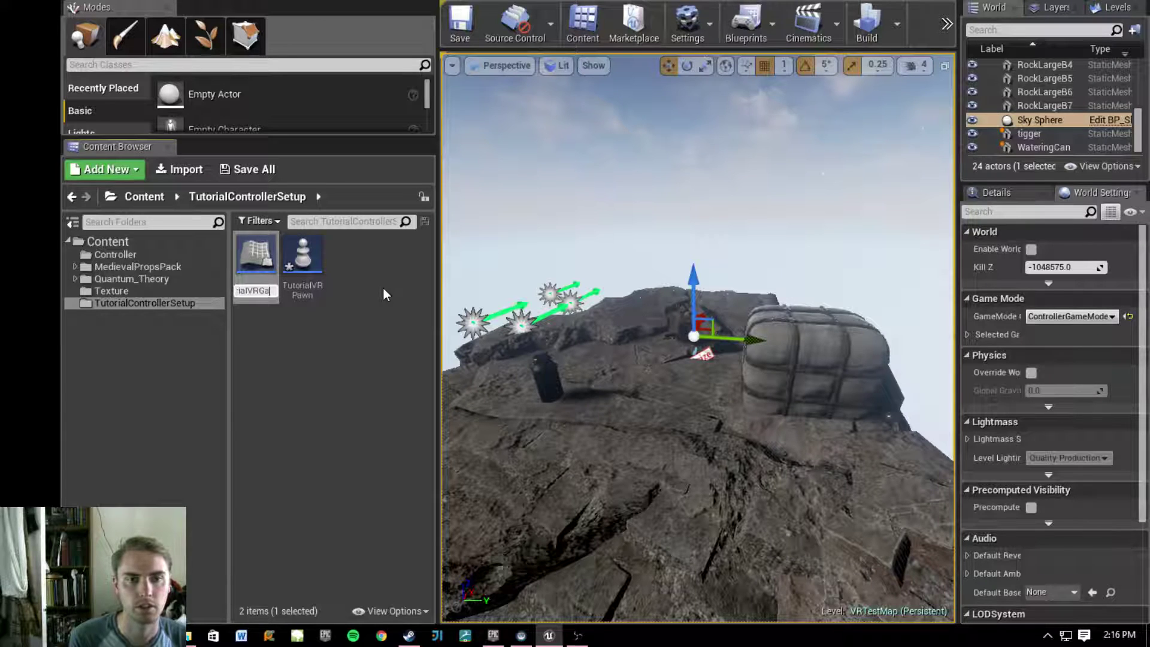
key("BackSpace")
key("BackSpace")
type("meMode")
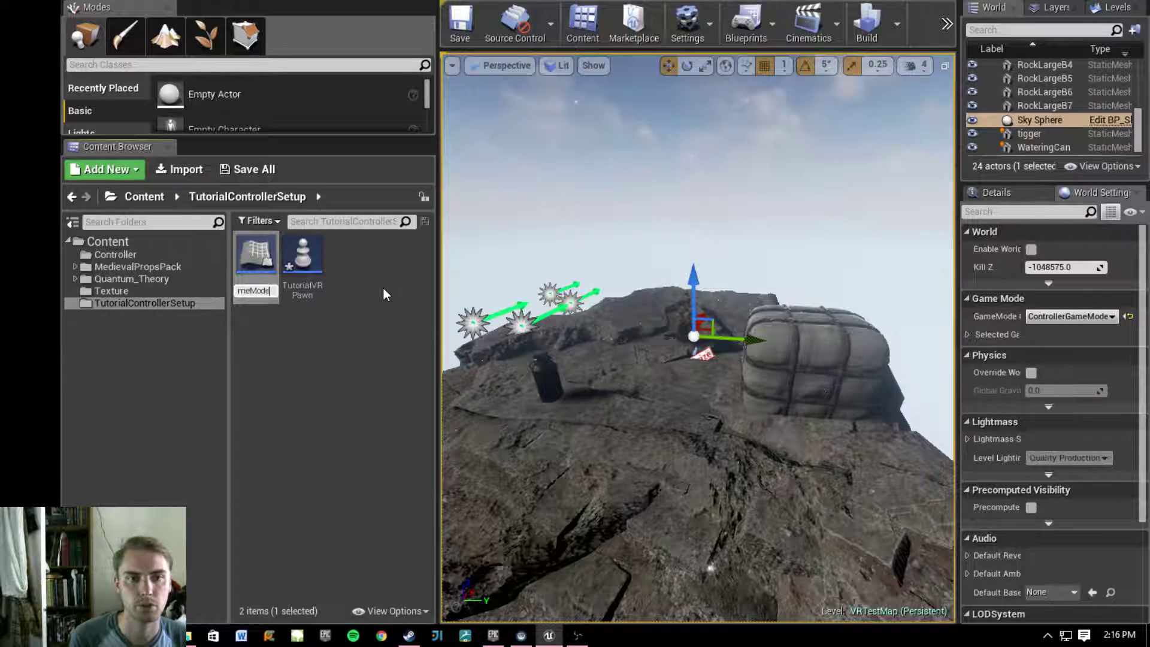
key("Return")
left_click(356, 254)
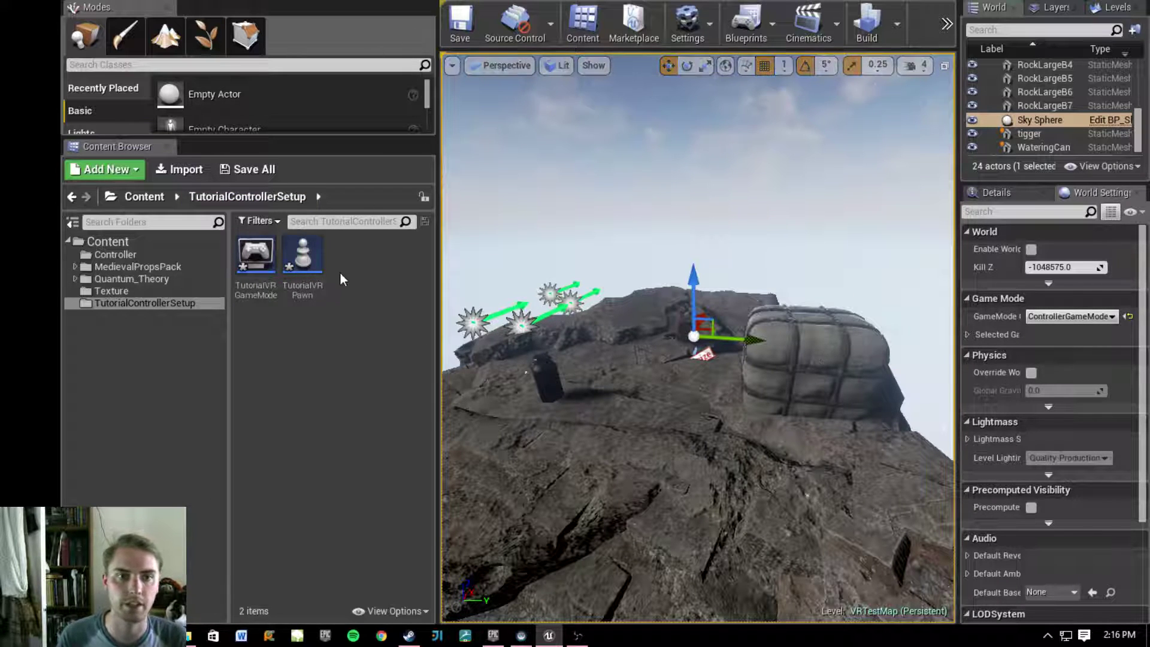
- Save all modified content: ControllerPawn, TutorialVRGameMode and TutorialVRPawn
left_click(249, 170)
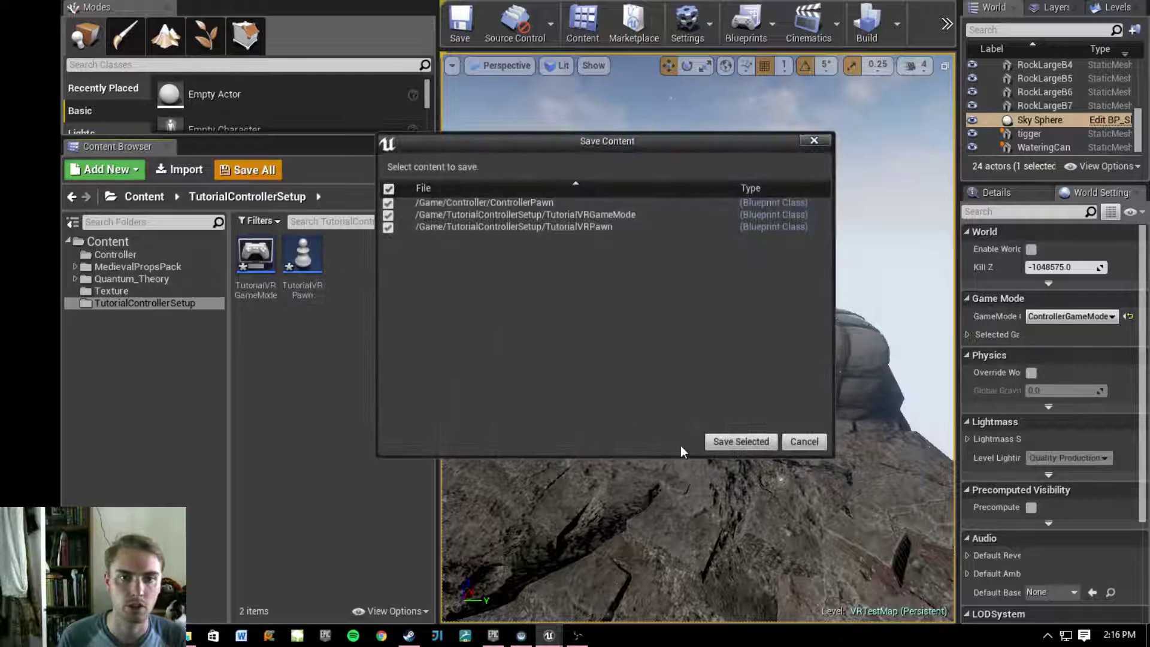
left_click(745, 441)
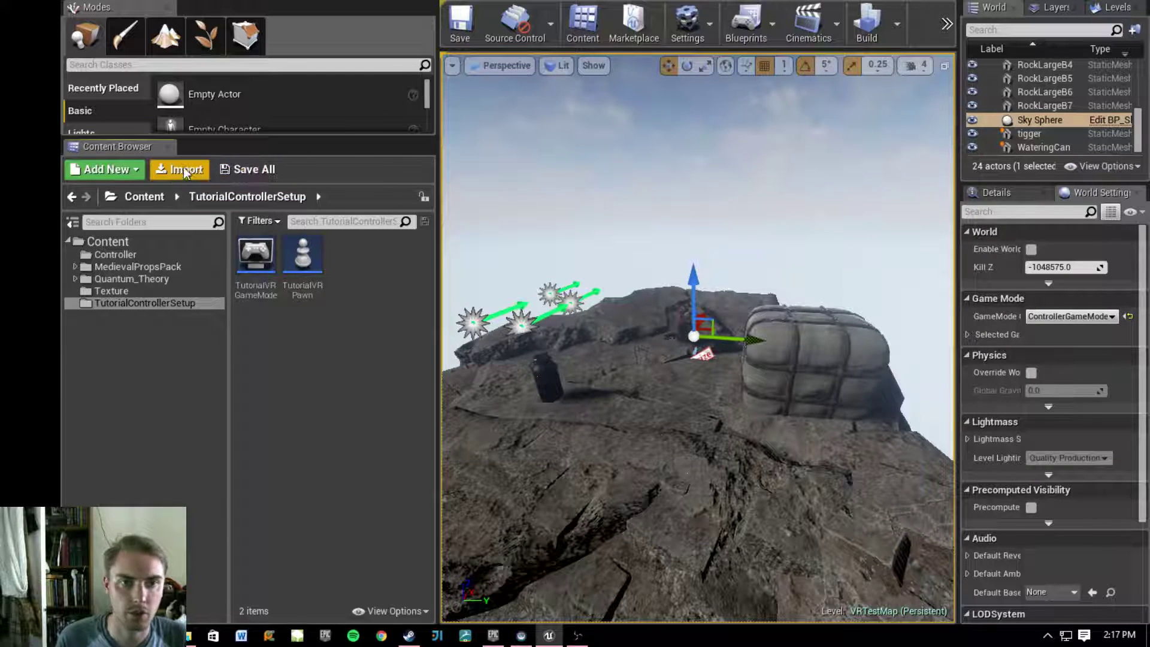
left_click_drag(438, 305, 431, 306)
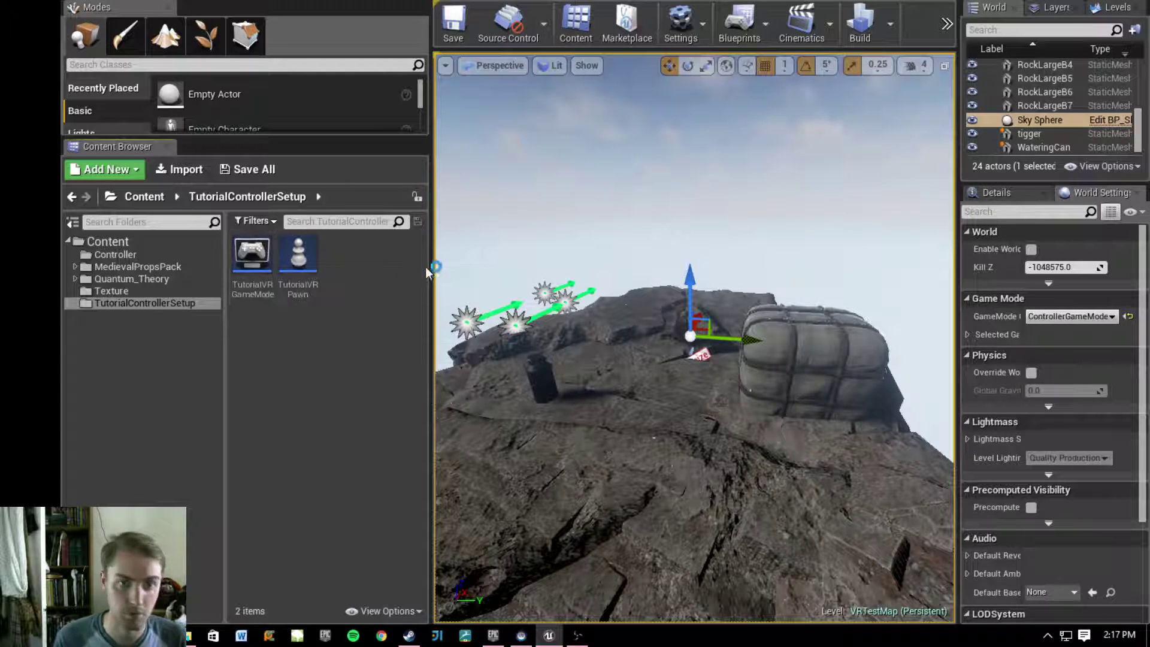
- Start an asset import into TutorialControllerSetup and browse up to the WindowsStorage (A:) drive
left_click(181, 174)
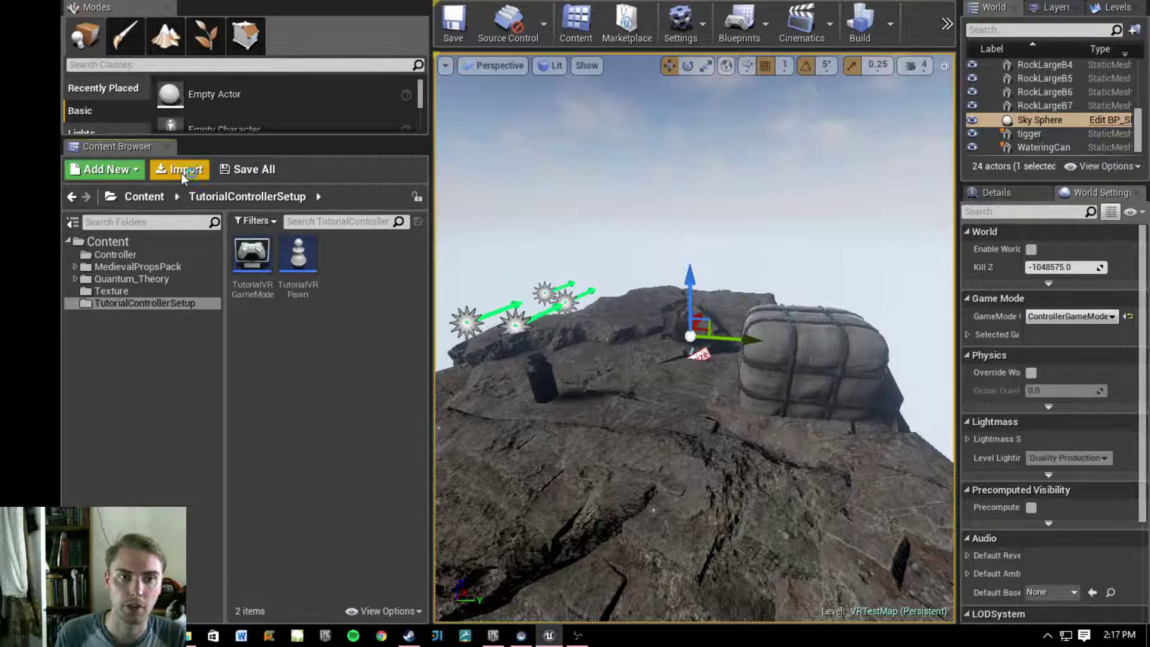
left_click(470, 55)
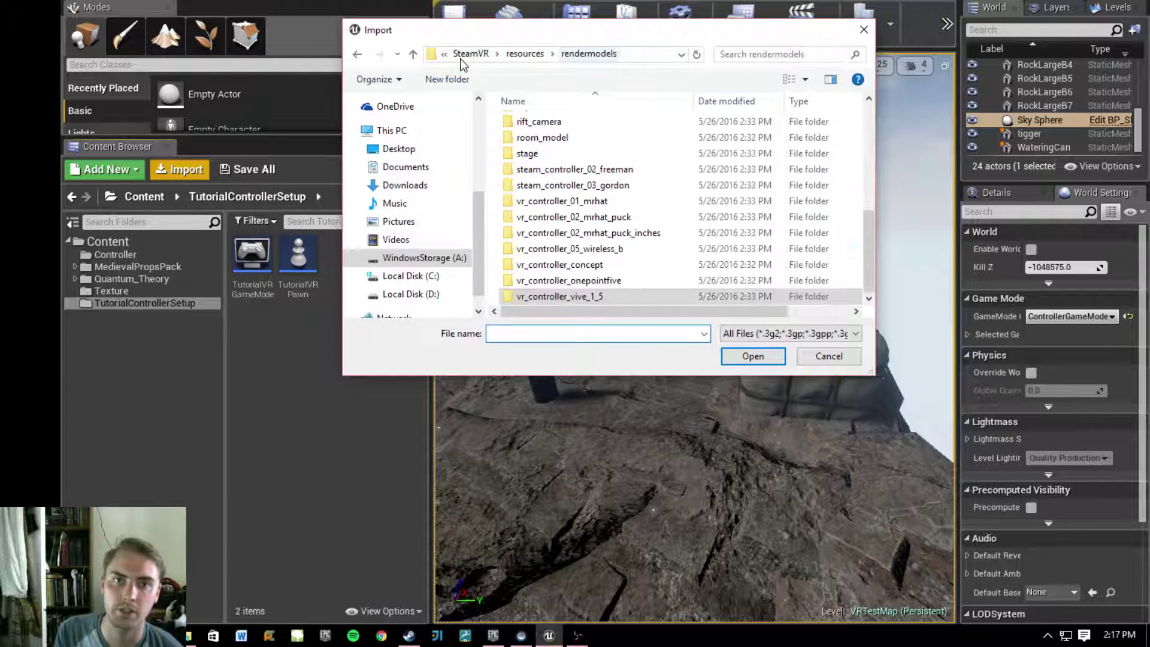
left_click(458, 53)
left_click(467, 55)
left_click(471, 56)
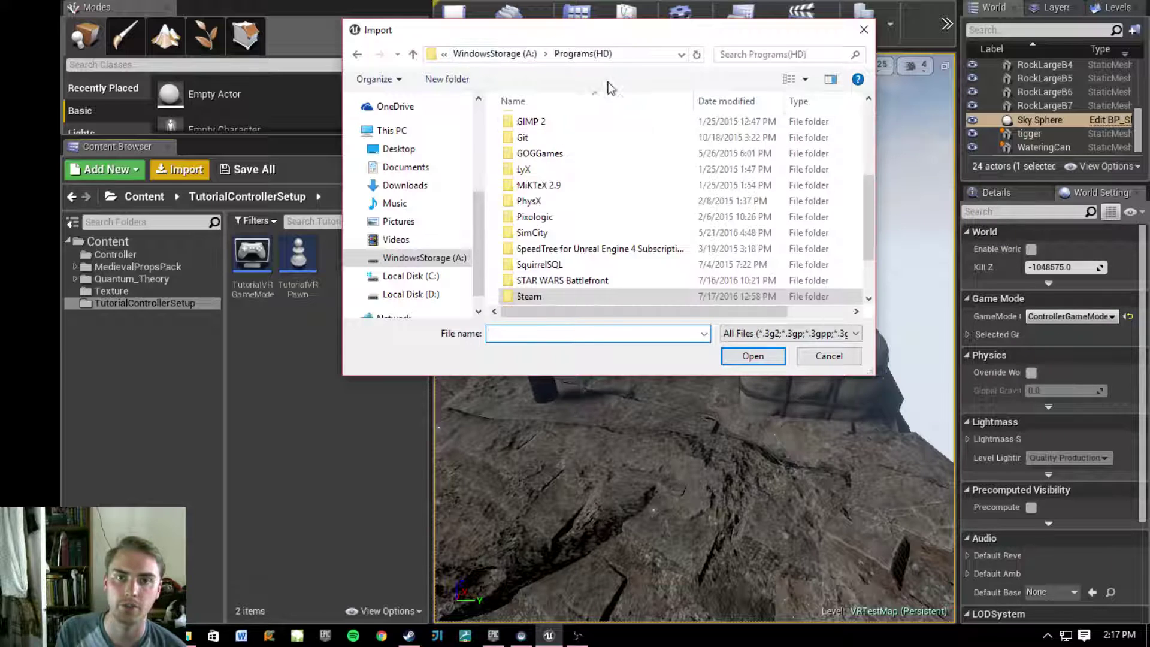
scroll(611, 174, "down", 2)
scroll(597, 199, "up", 4)
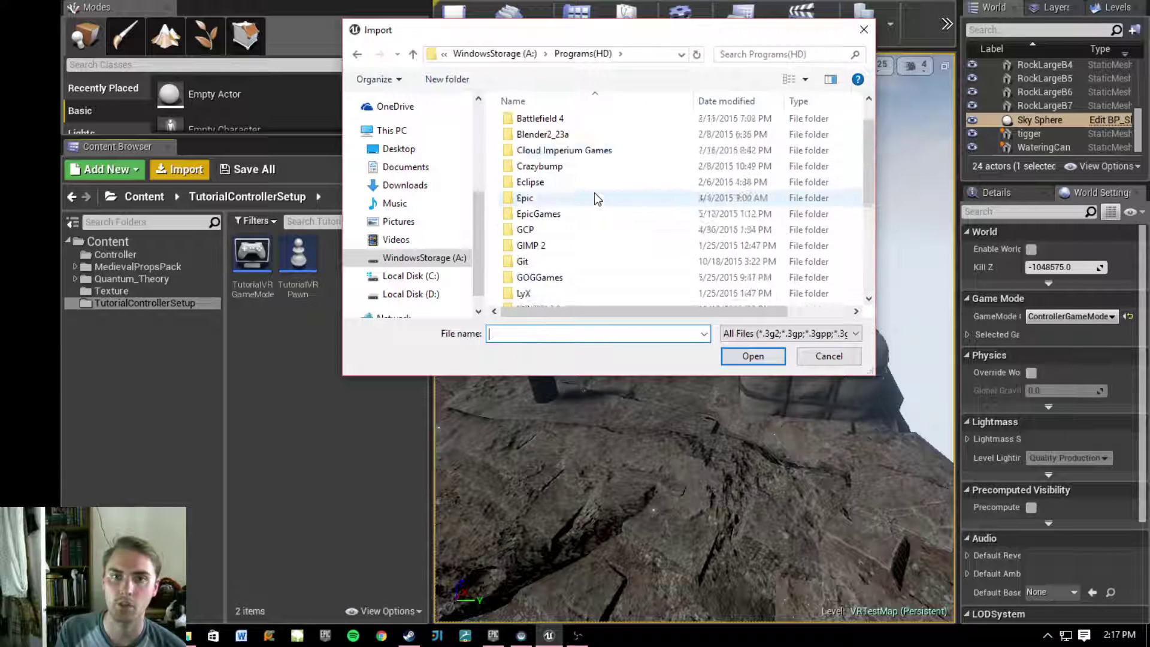
left_click(494, 55)
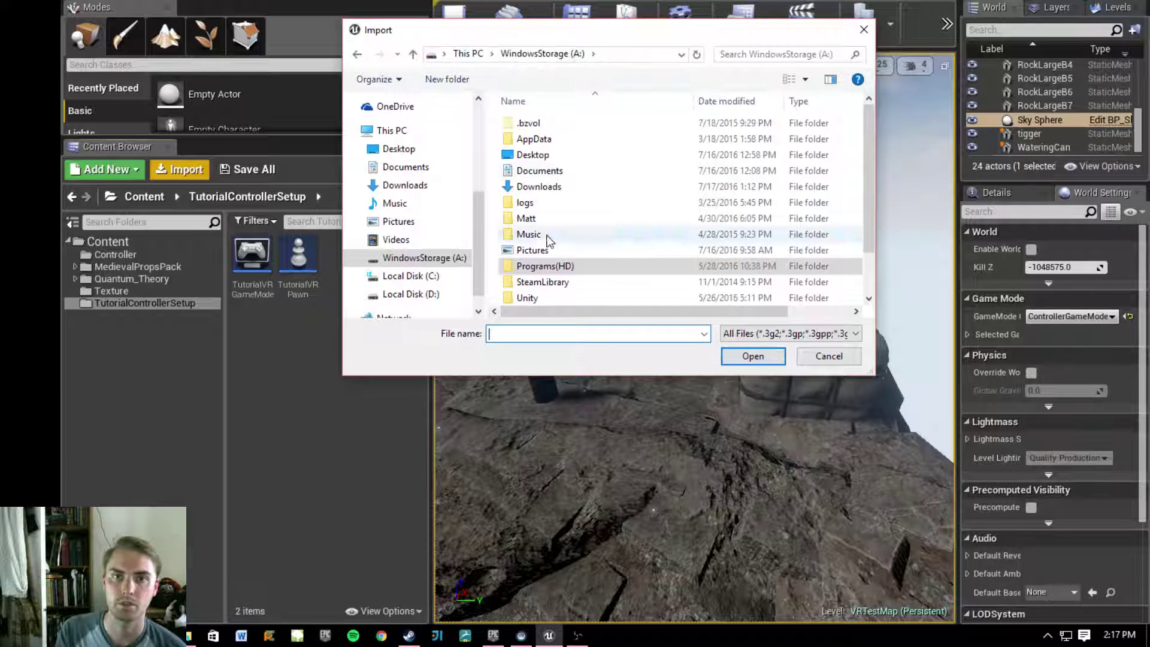
- Browse from the drive through Programs(HD), Steam and steamapps into the common folder
double_click(539, 268)
scroll(587, 114, "down", 5)
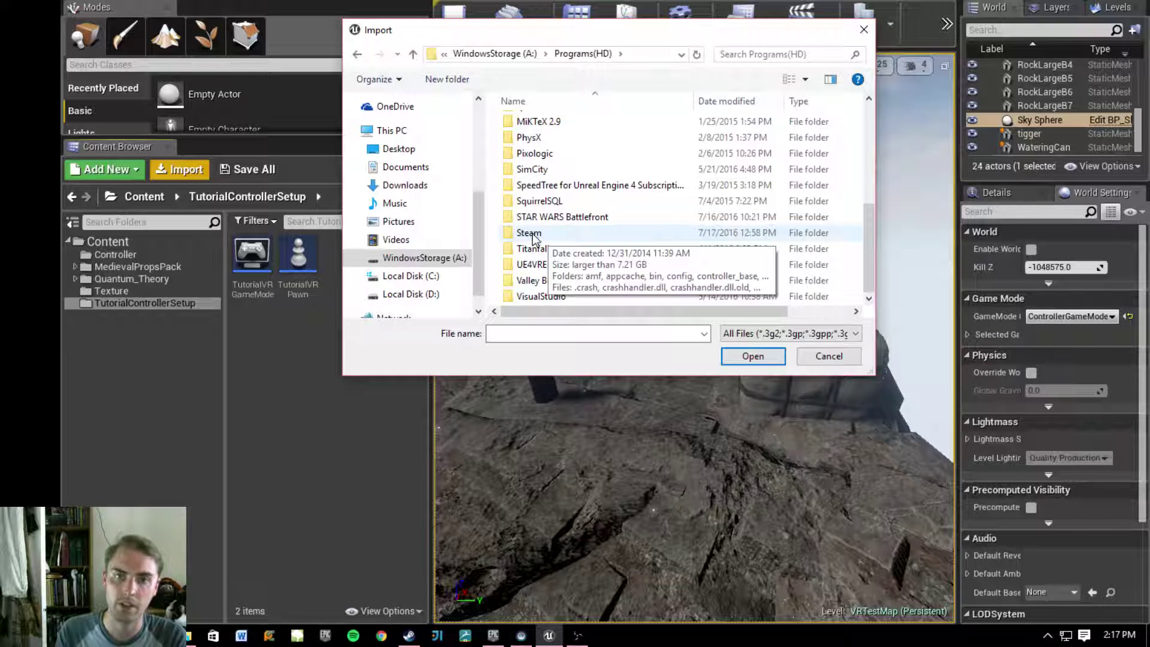
double_click(561, 237)
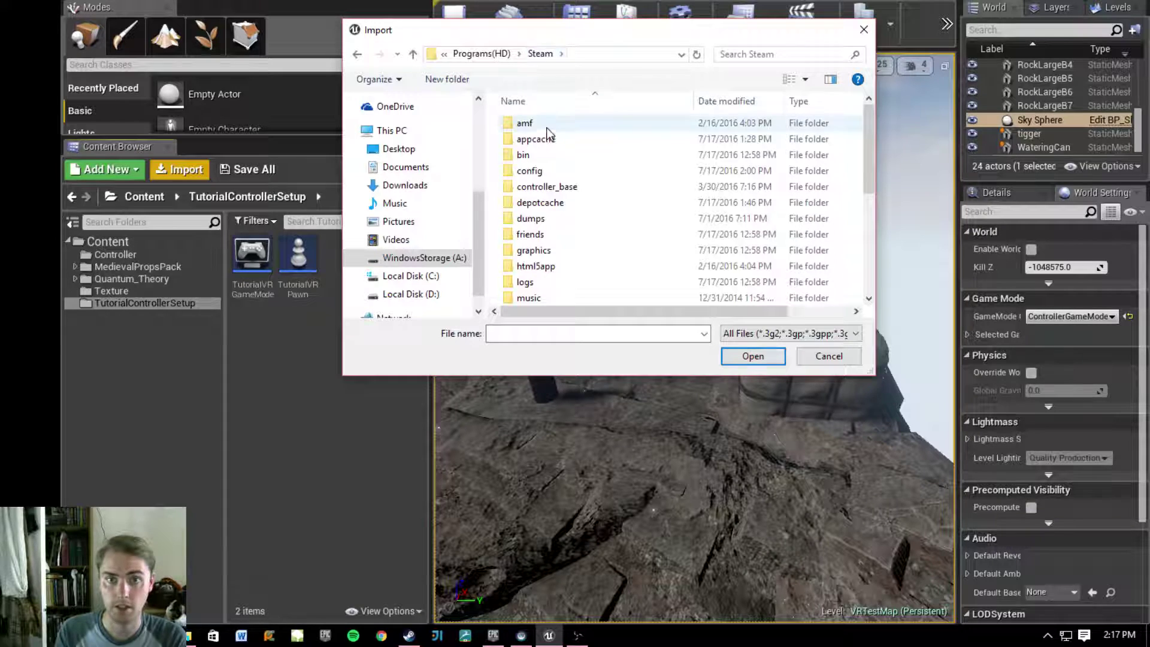
scroll(554, 141, "down", 4)
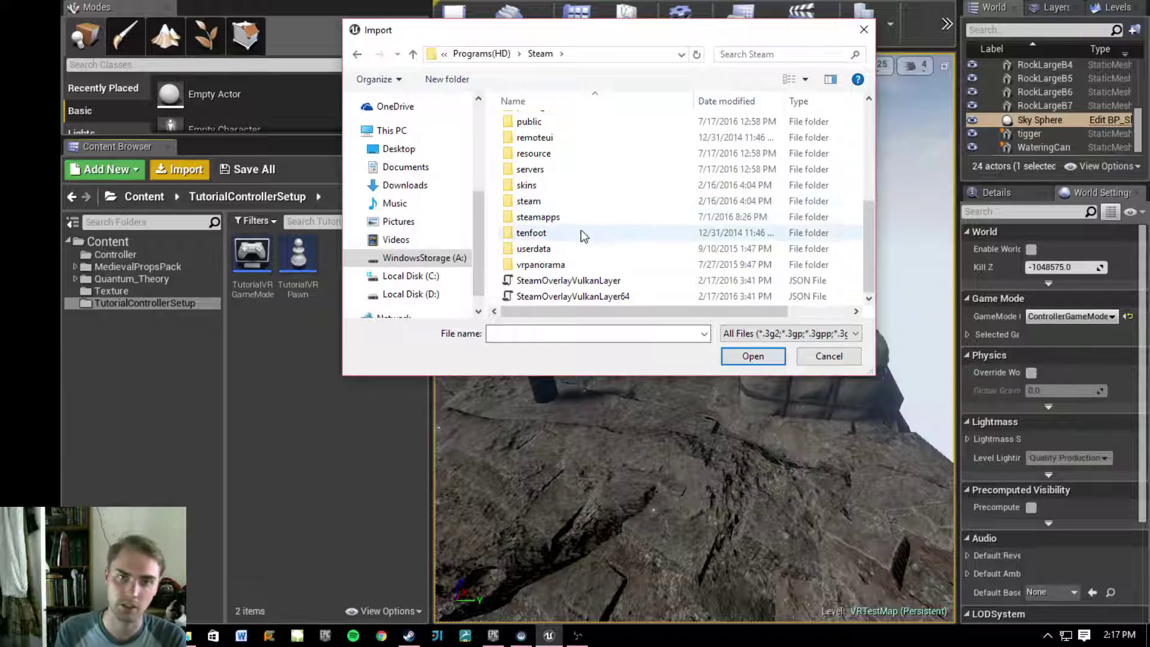
double_click(551, 217)
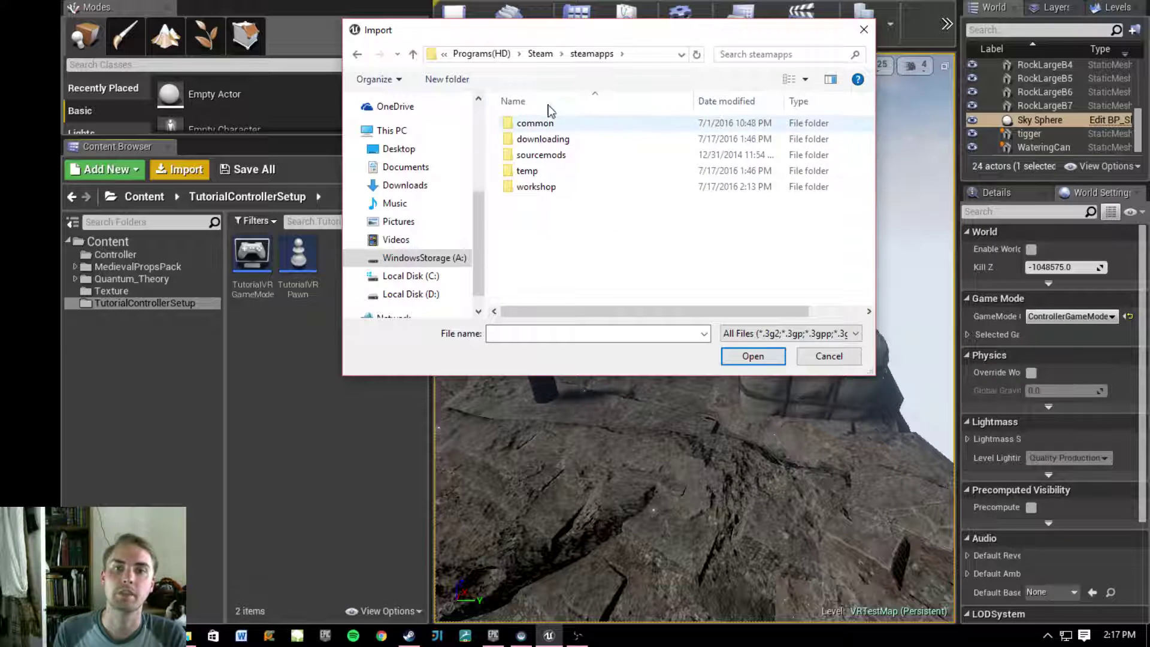
double_click(539, 123)
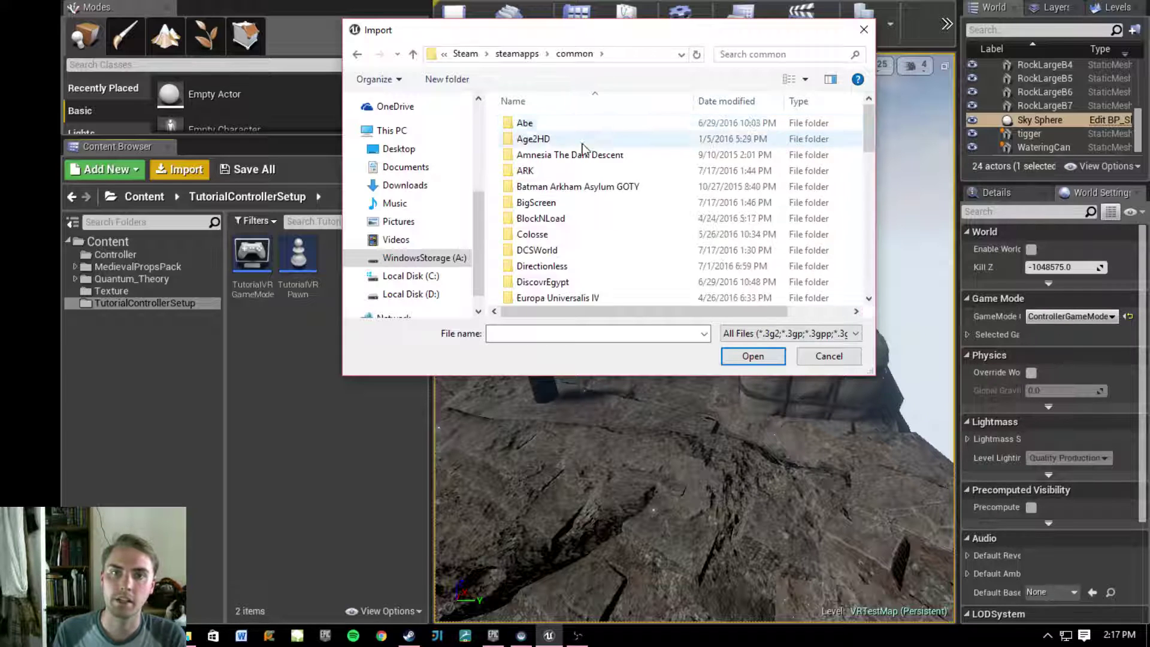
- Browse from common through SteamVR and resources into the rendermodels folder
scroll(581, 153, "down", 5)
scroll(584, 154, "down", 10)
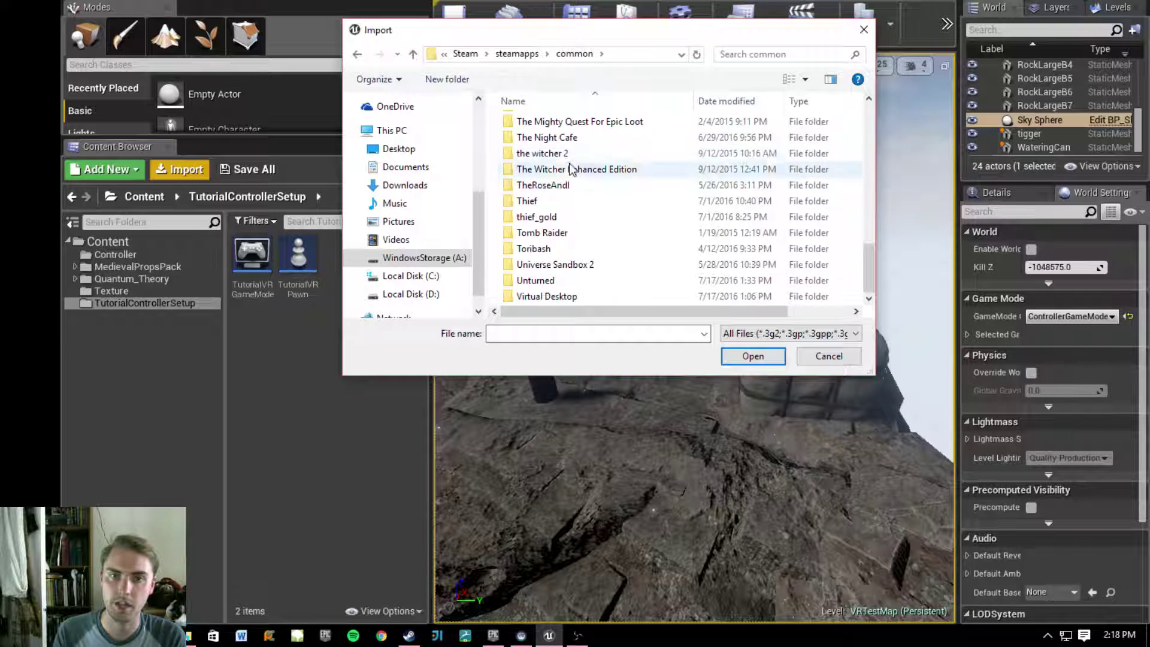
scroll(574, 180, "up", 4)
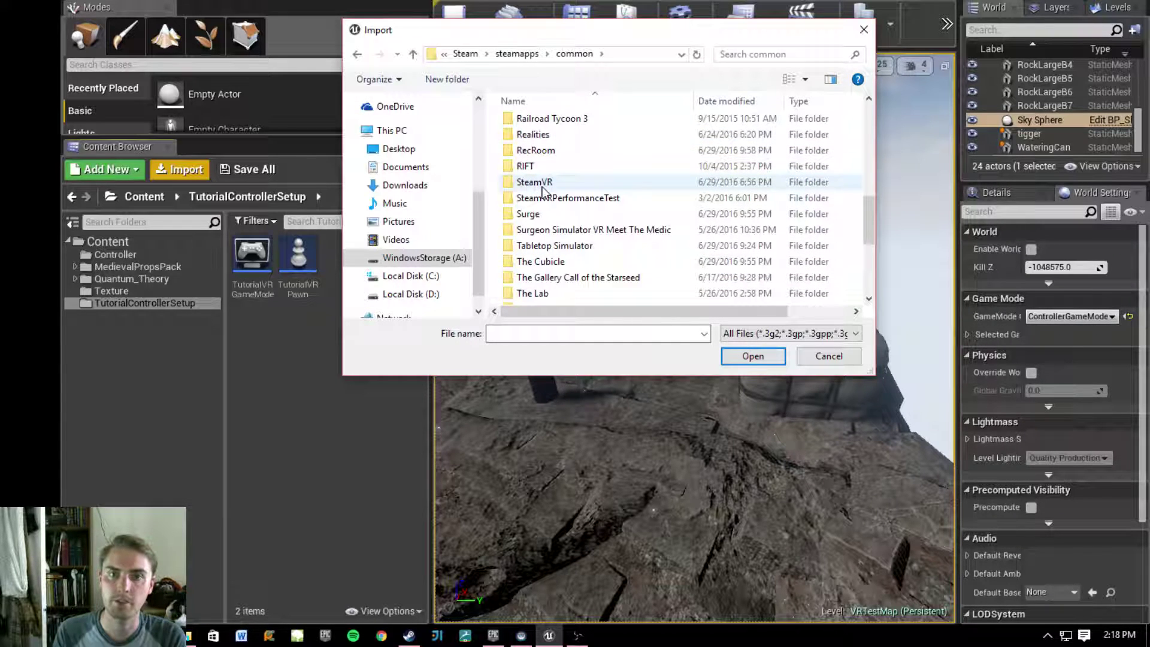
double_click(542, 186)
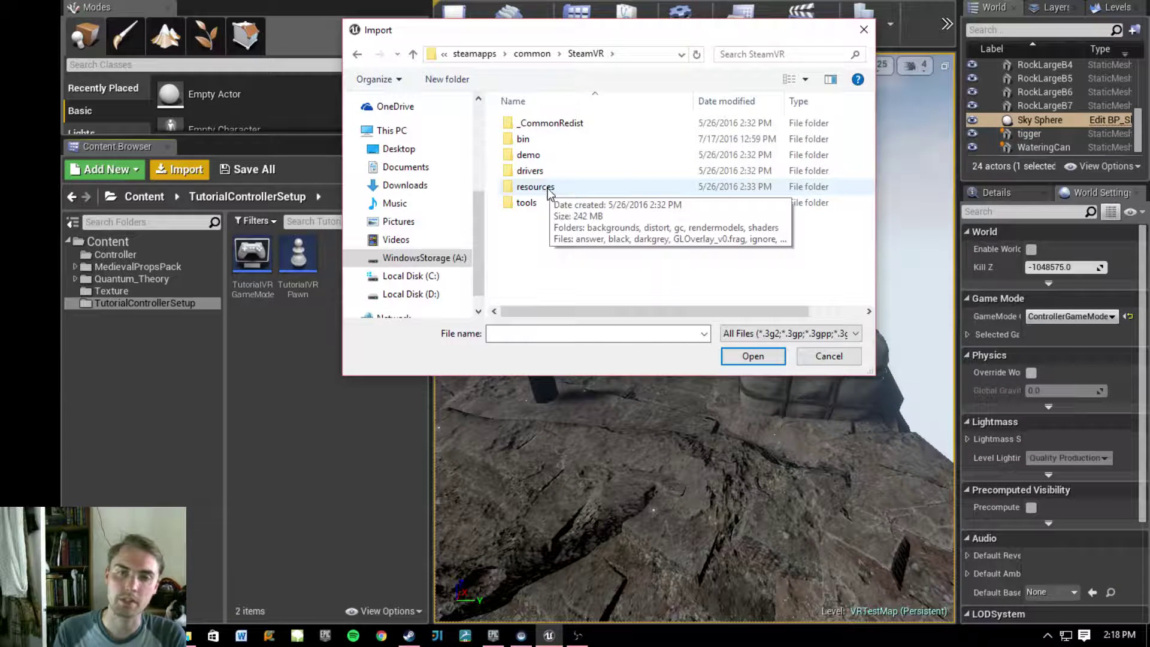
double_click(545, 188)
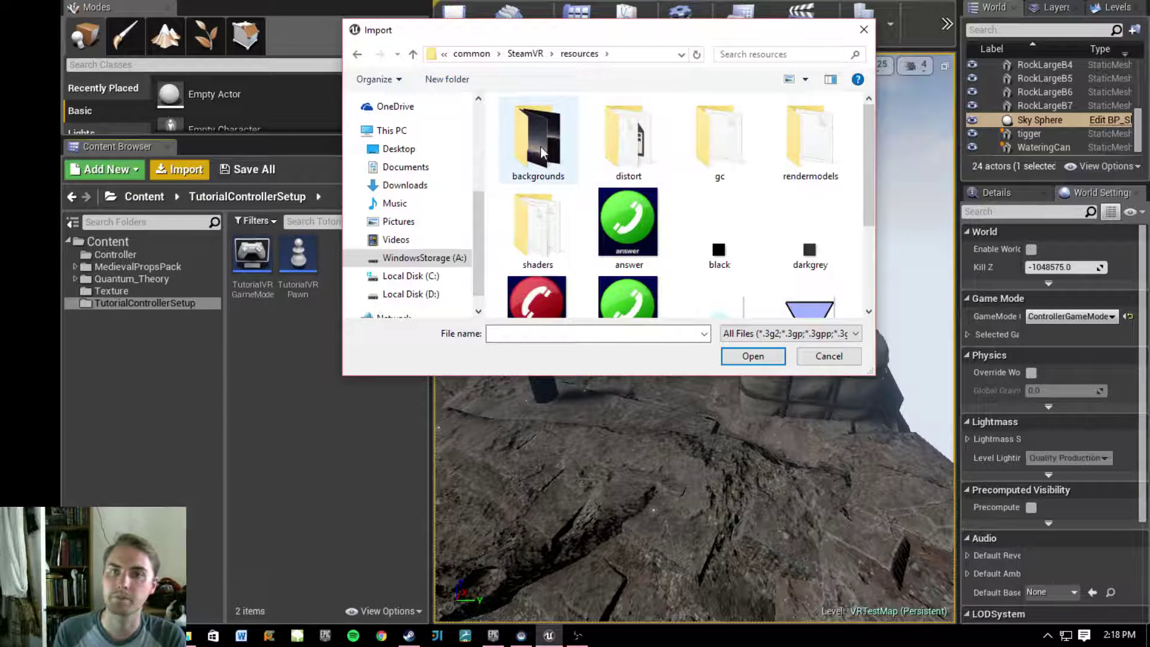
double_click(810, 139)
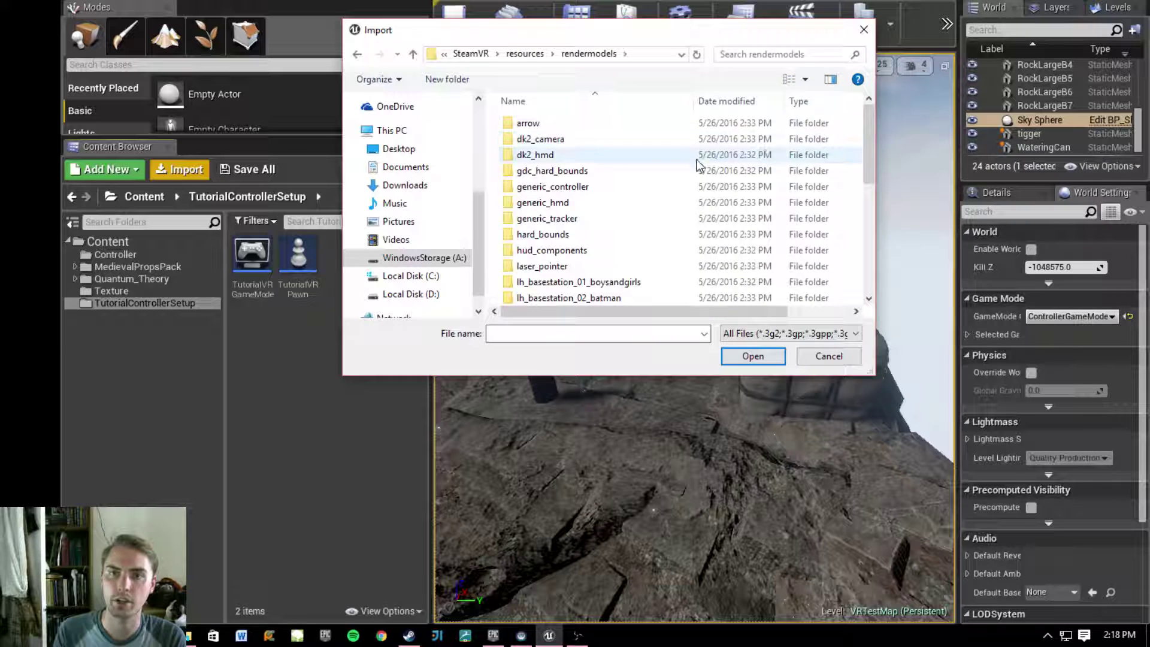
- Look through the render model folders and open vr_controller_vive_1_5
scroll(611, 144, "down", 3)
scroll(614, 144, "down", 3)
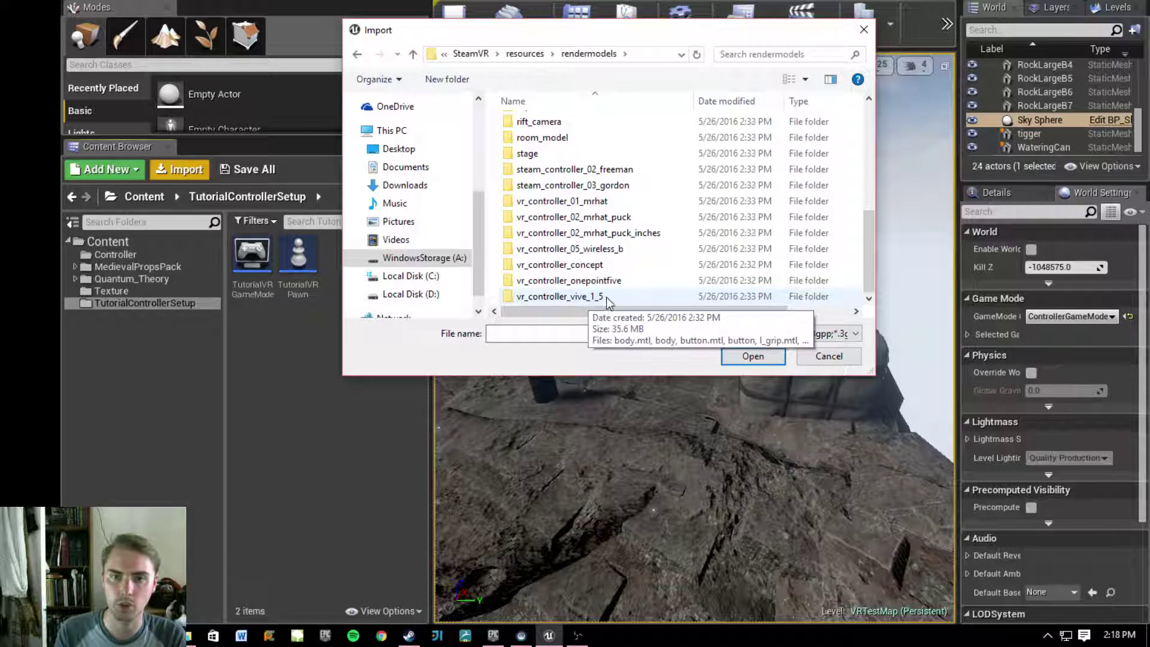
scroll(606, 287, "up", 6)
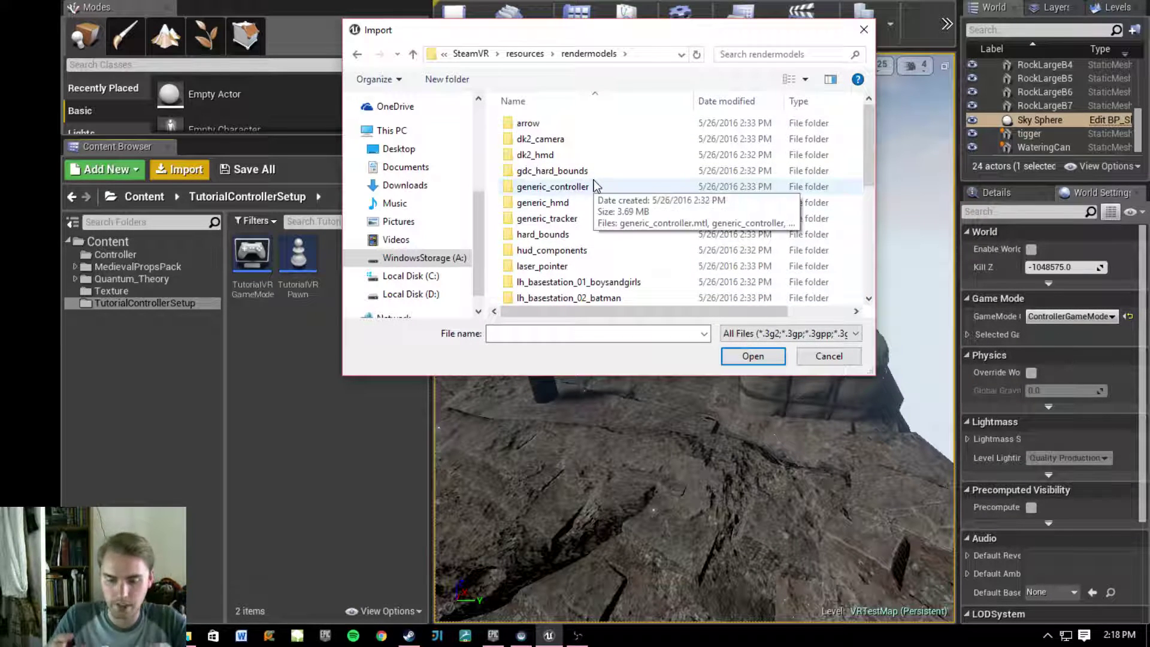
scroll(598, 192, "down", 1)
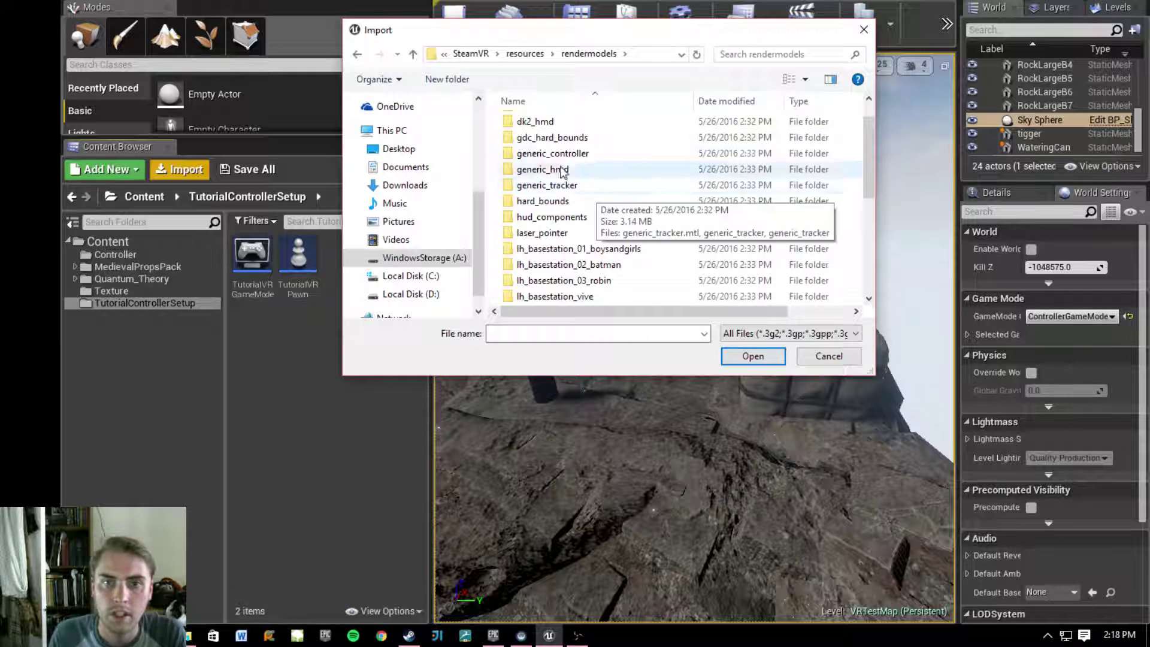
scroll(605, 179, "down", 4)
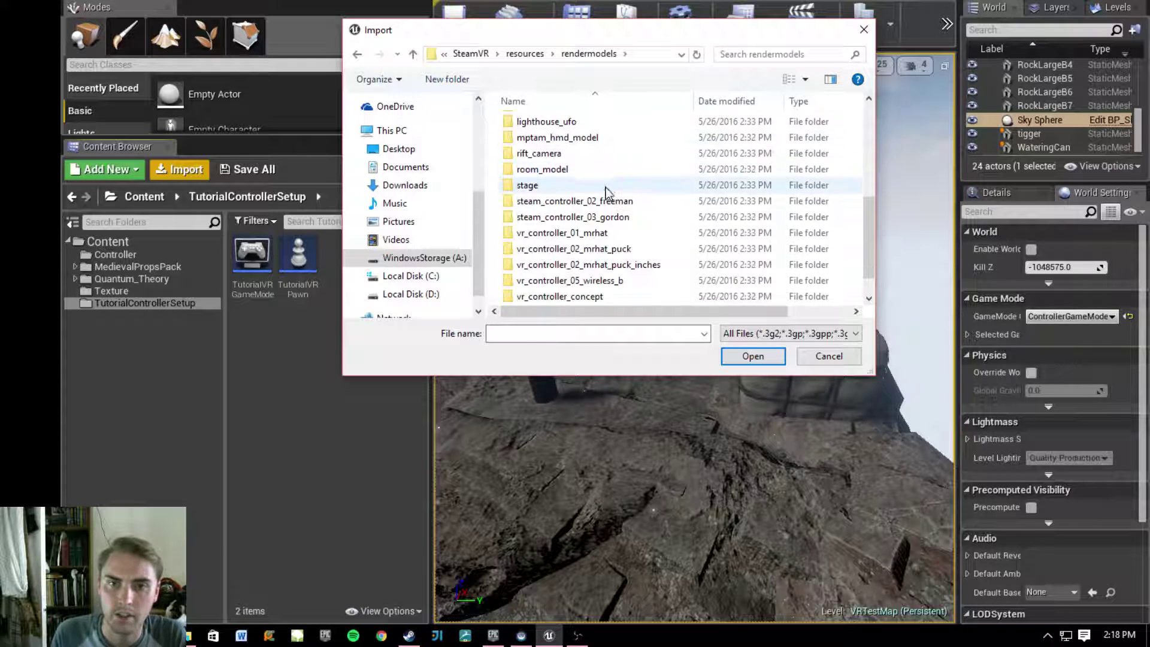
scroll(606, 188, "down", 1)
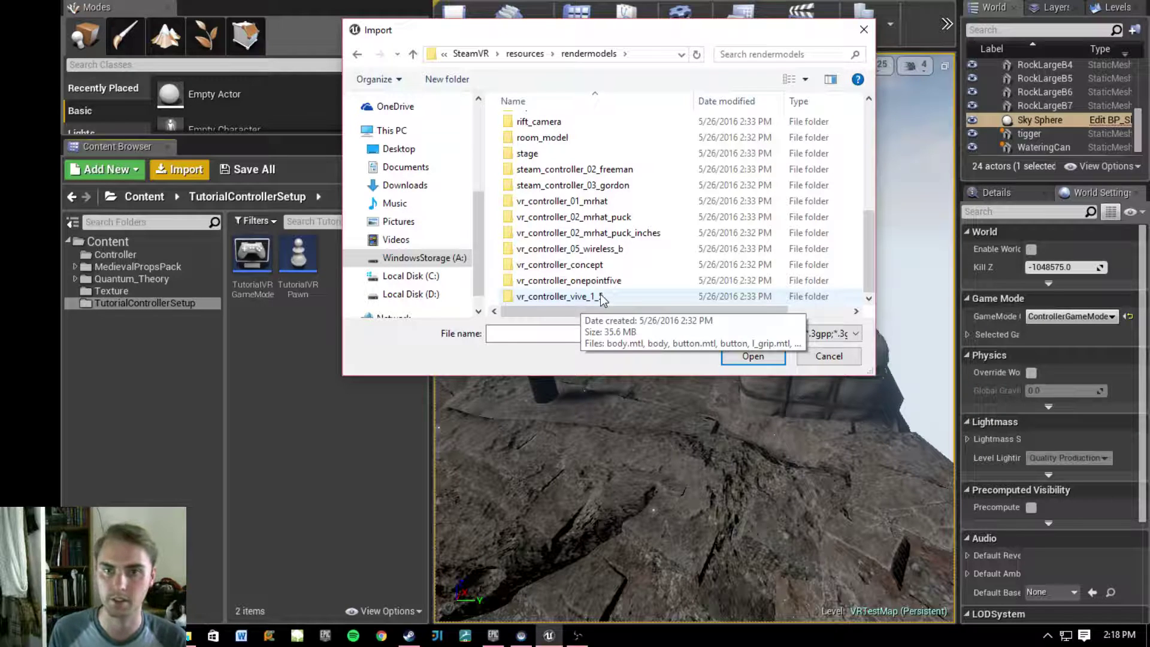
scroll(627, 243, "up", 2)
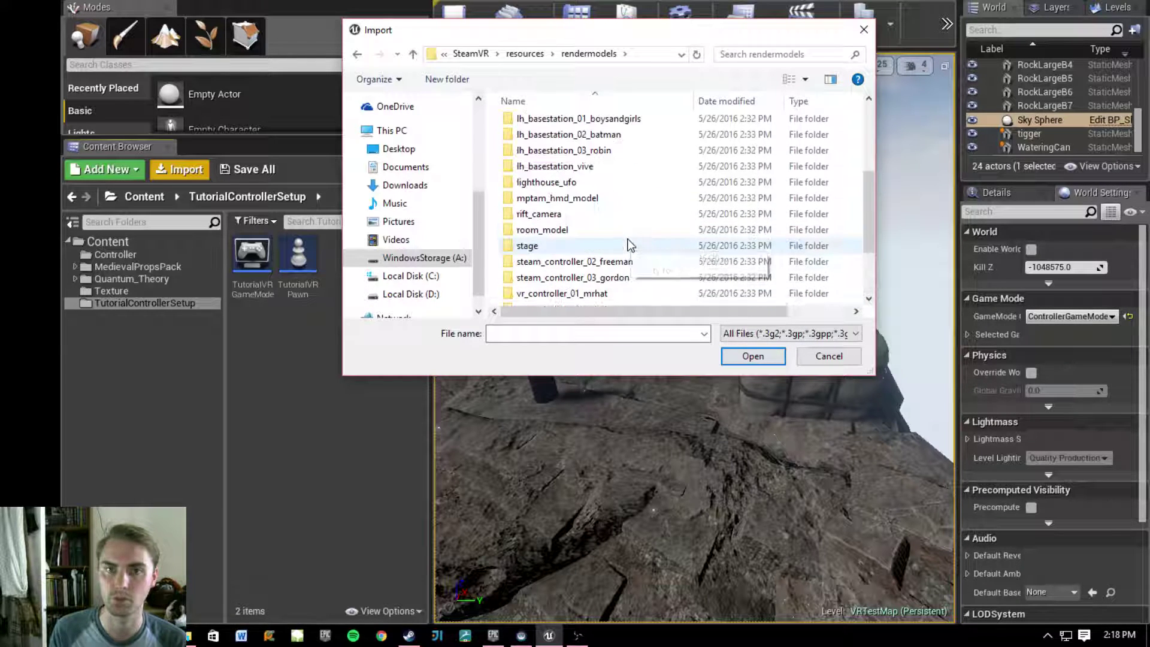
scroll(635, 269, "down", 2)
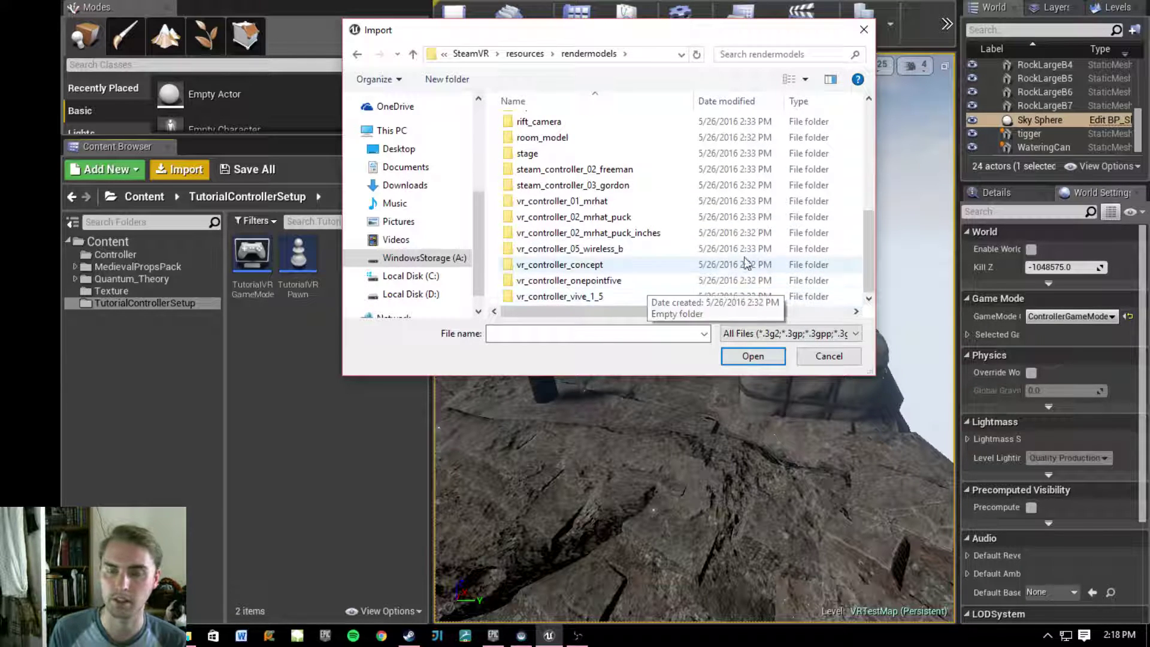
left_click_drag(866, 248, 871, 279)
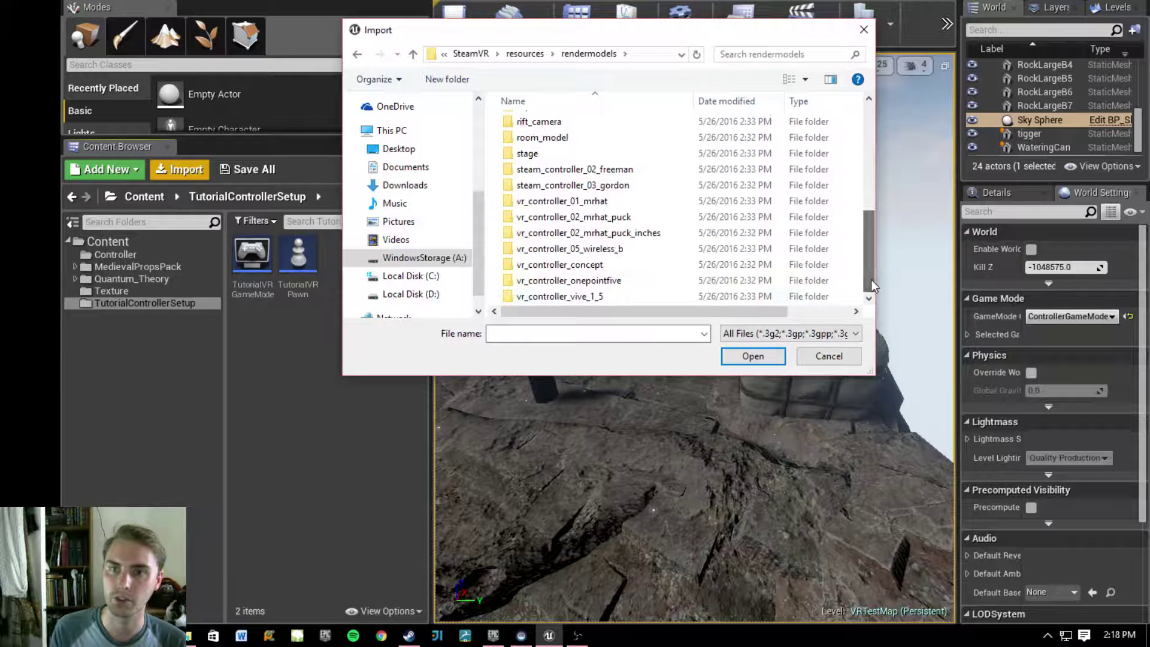
double_click(577, 297)
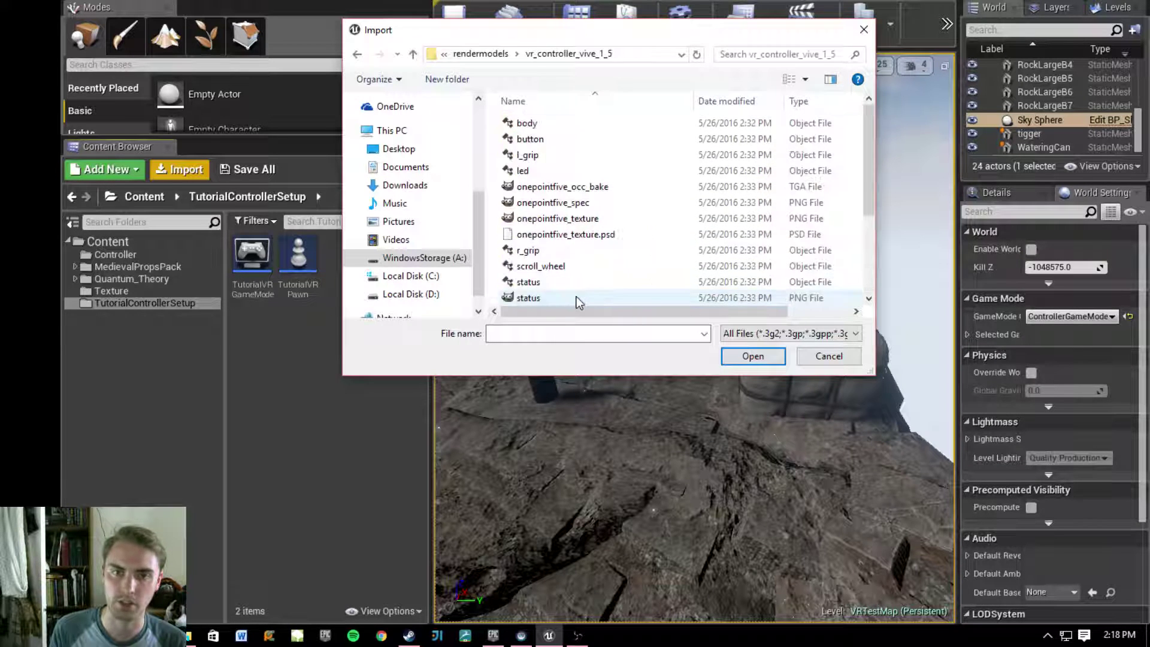
- Examine the individual controller part models and texture files in the vr_controller_vive_1_5 folder
scroll(569, 240, "down", 5)
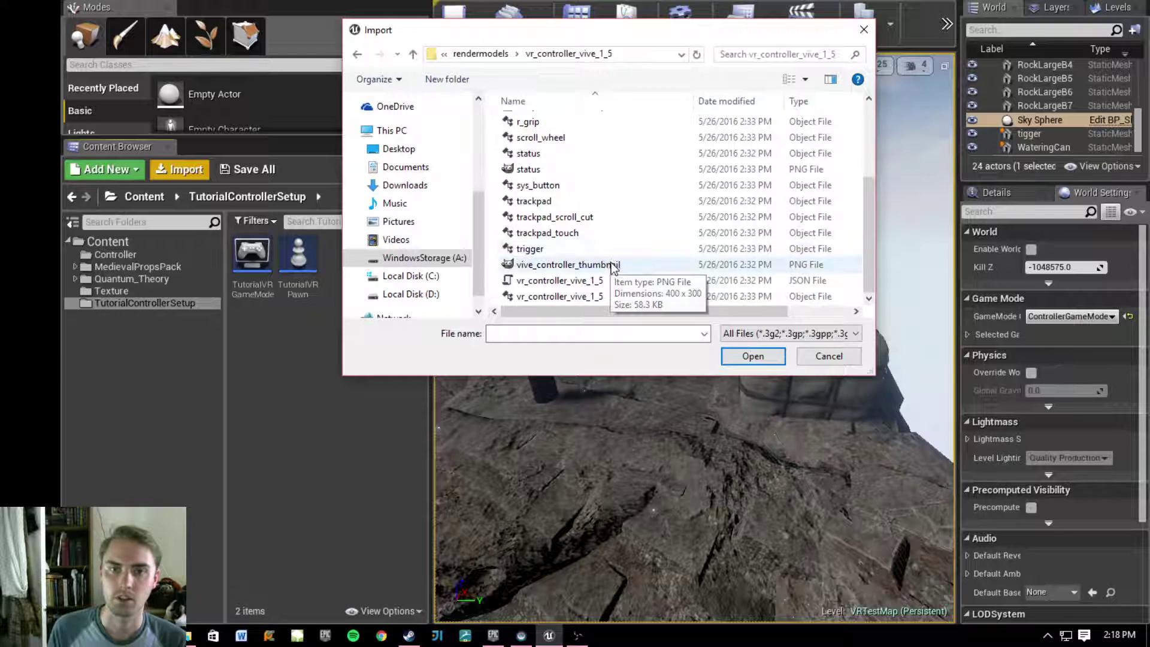
scroll(637, 210, "up", 3)
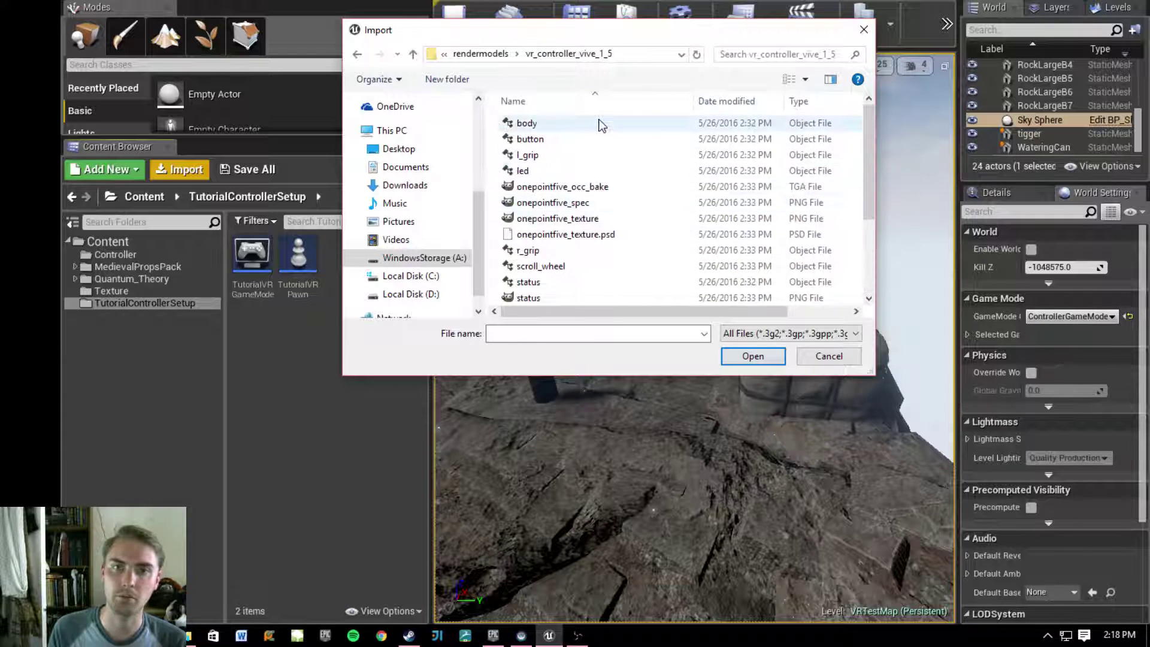
scroll(601, 119, "down", 3)
scroll(624, 231, "up", 3)
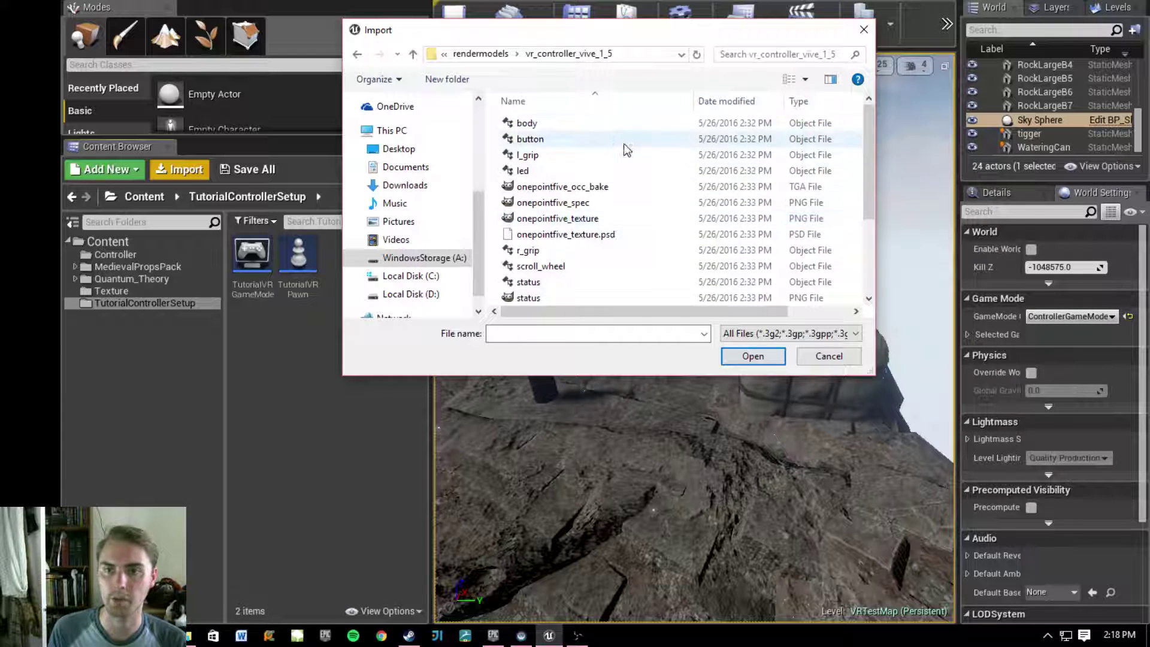
scroll(563, 141, "down", 2)
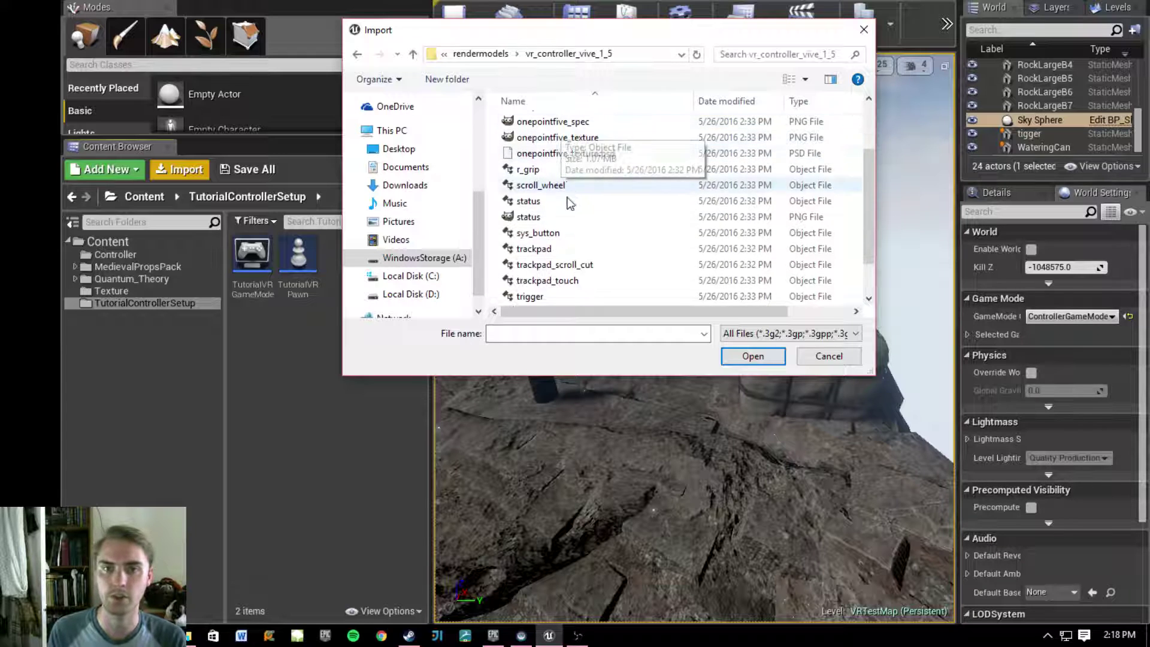
scroll(584, 185, "down", 1)
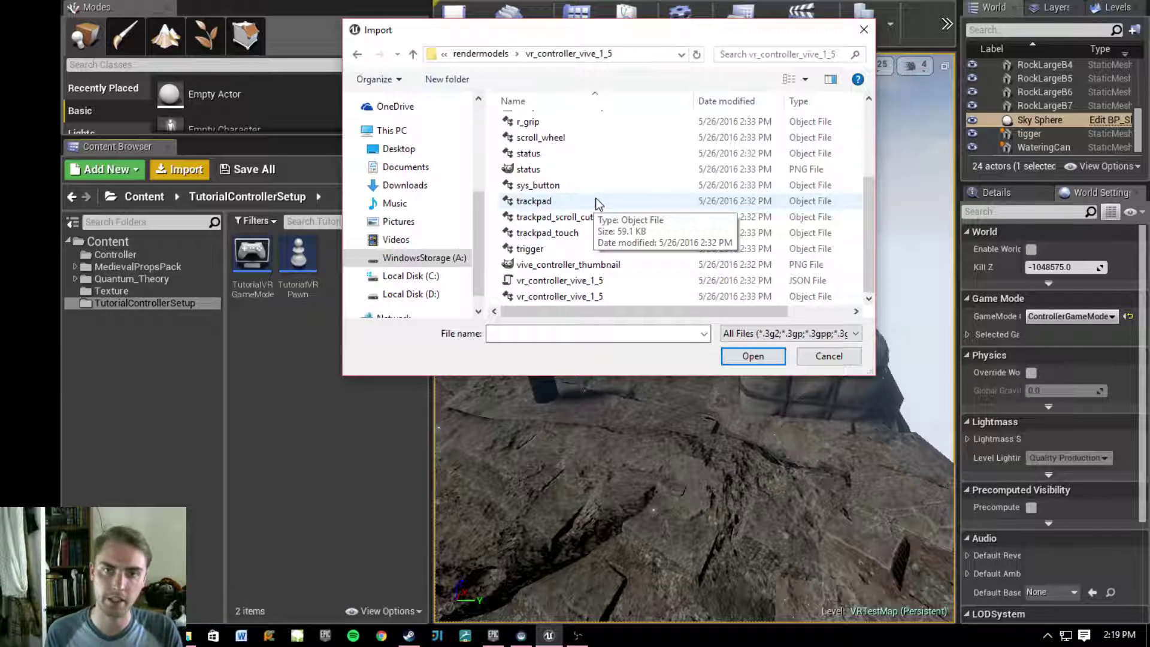
scroll(589, 241, "up", 3)
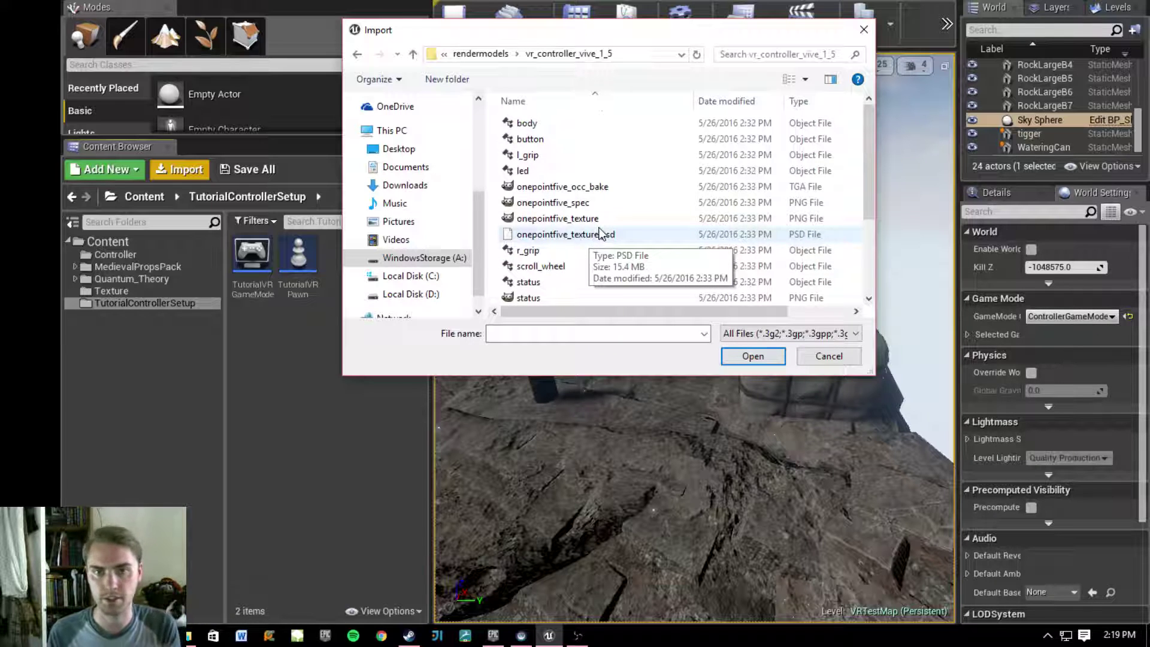
scroll(587, 221, "down", 3)
scroll(535, 249, "up", 2)
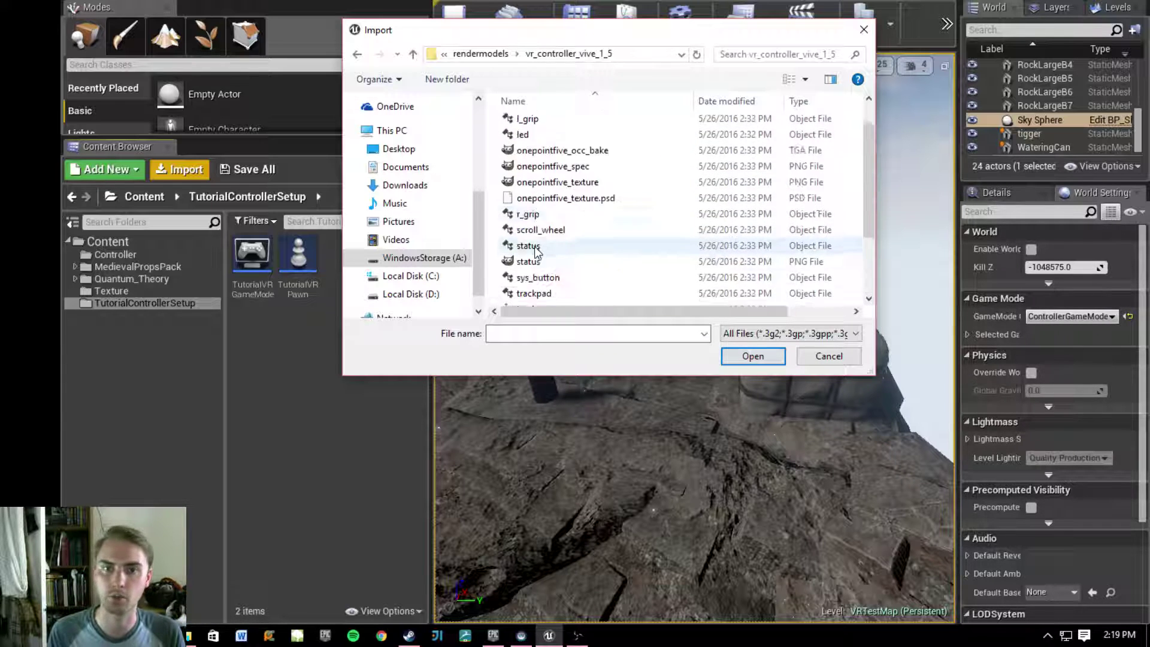
scroll(535, 239, "up", 1)
scroll(619, 190, "down", 3)
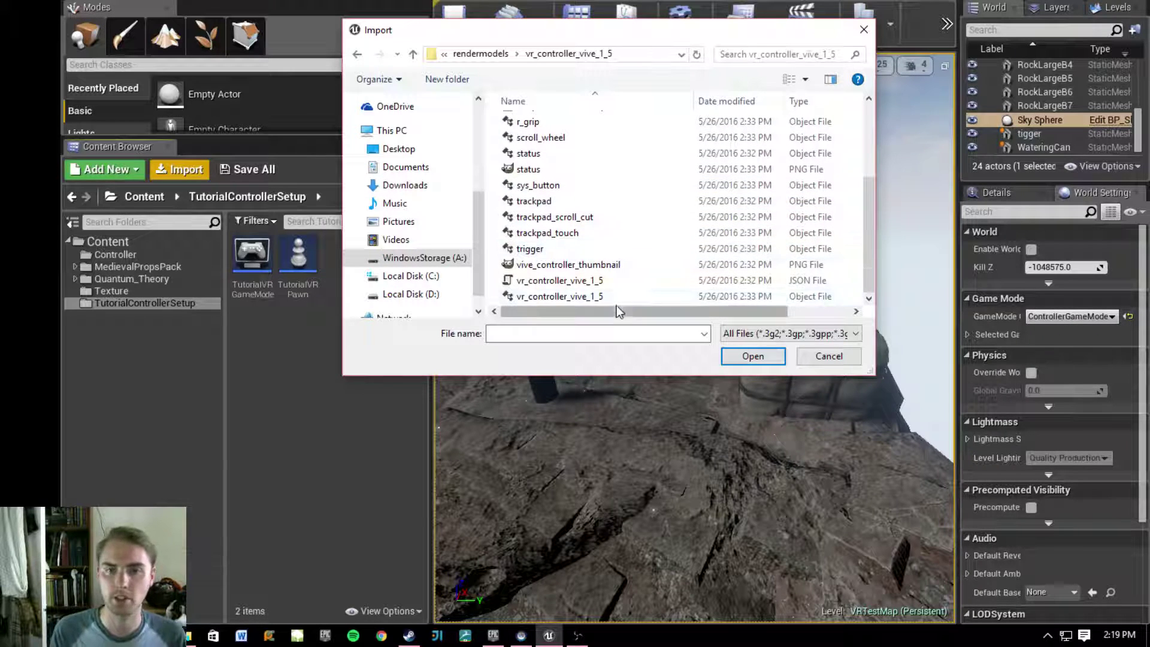
- Choose the vr_controller_vive_1_5 object file for import and reposition the FBX Import Options window so all its options fit on screen
left_click(575, 296)
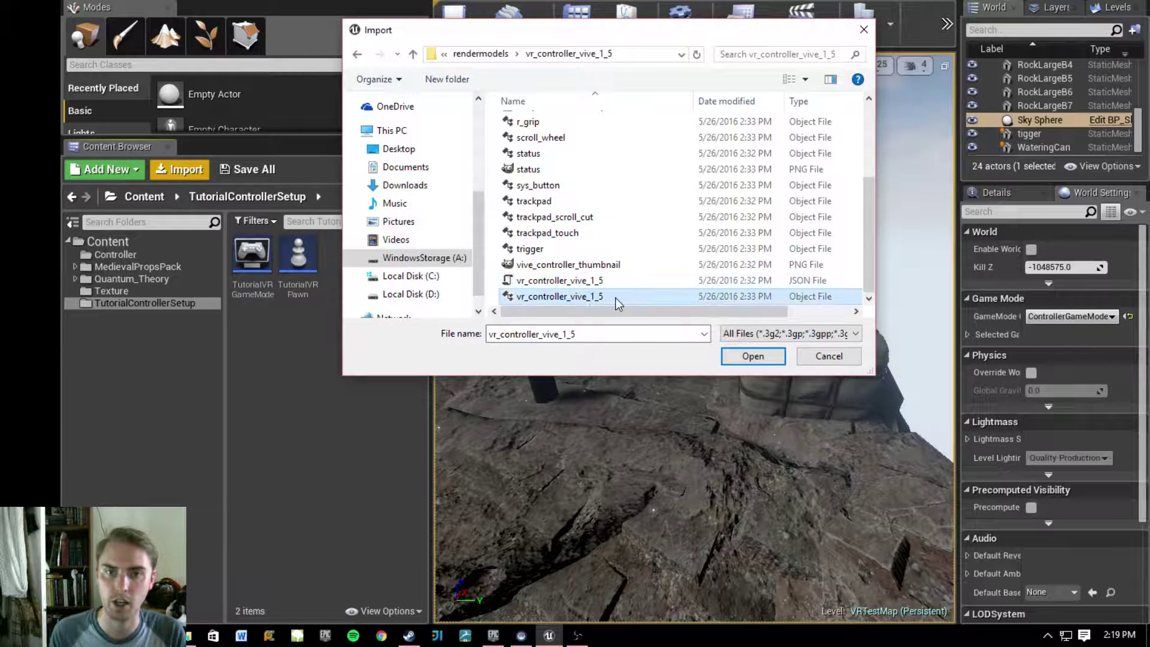
left_click(753, 357)
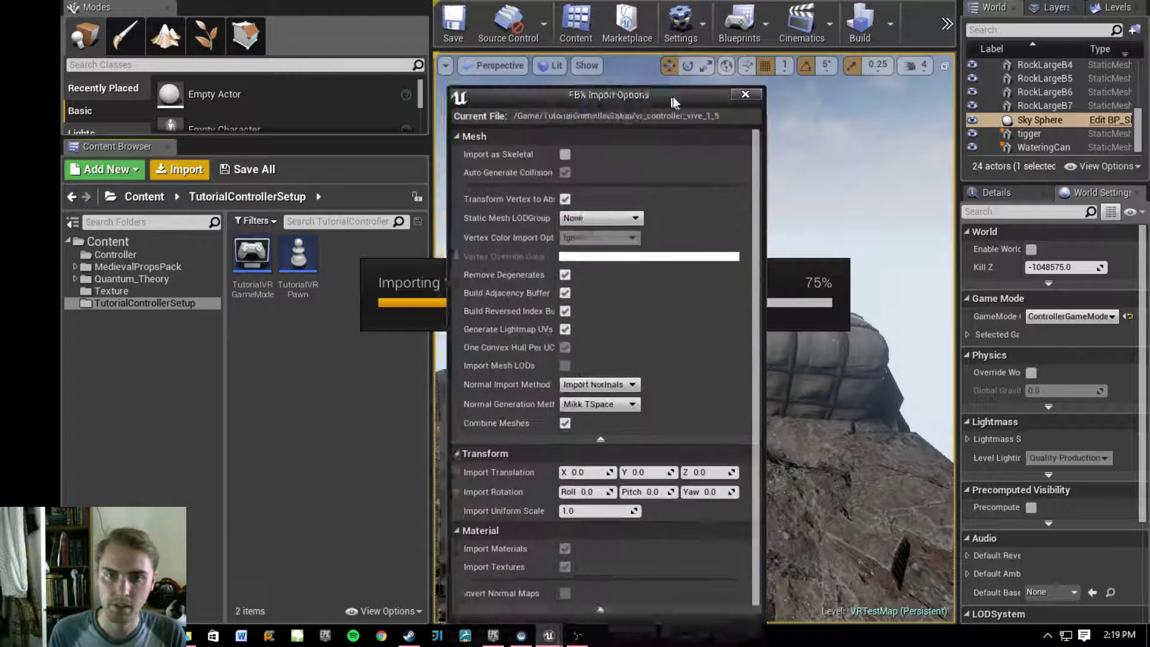
left_click_drag(673, 96, 680, 24)
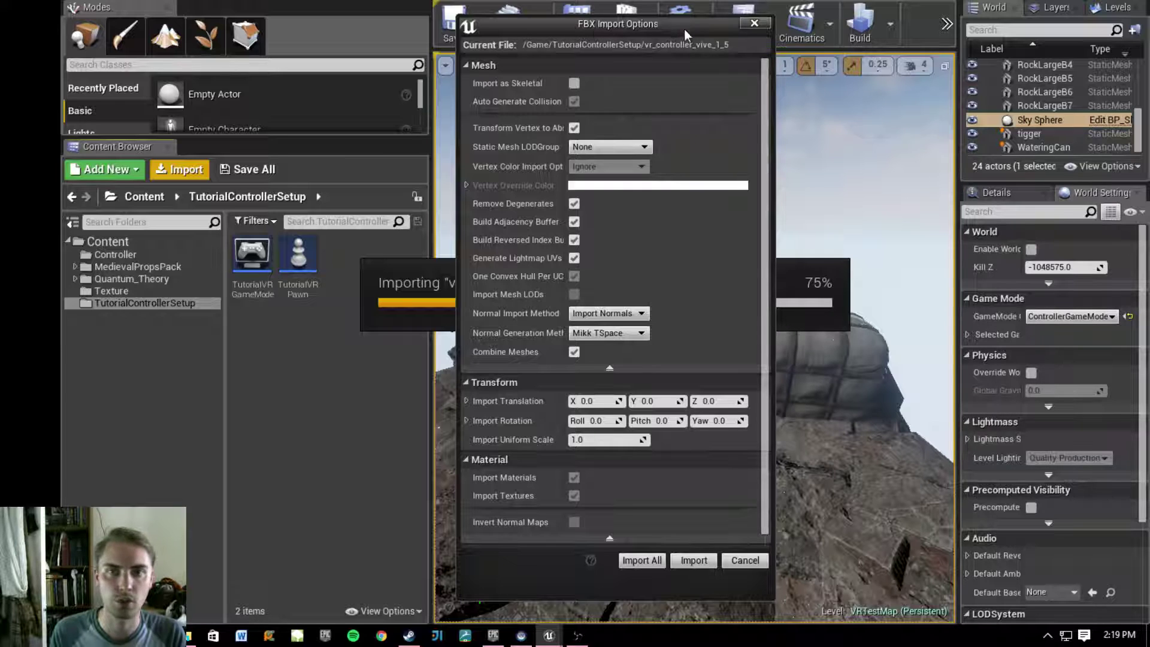
- Import vr_controller_vive_1_5 with an import uniform scale of 100 and save all project content
left_click_drag(685, 29, 694, 24)
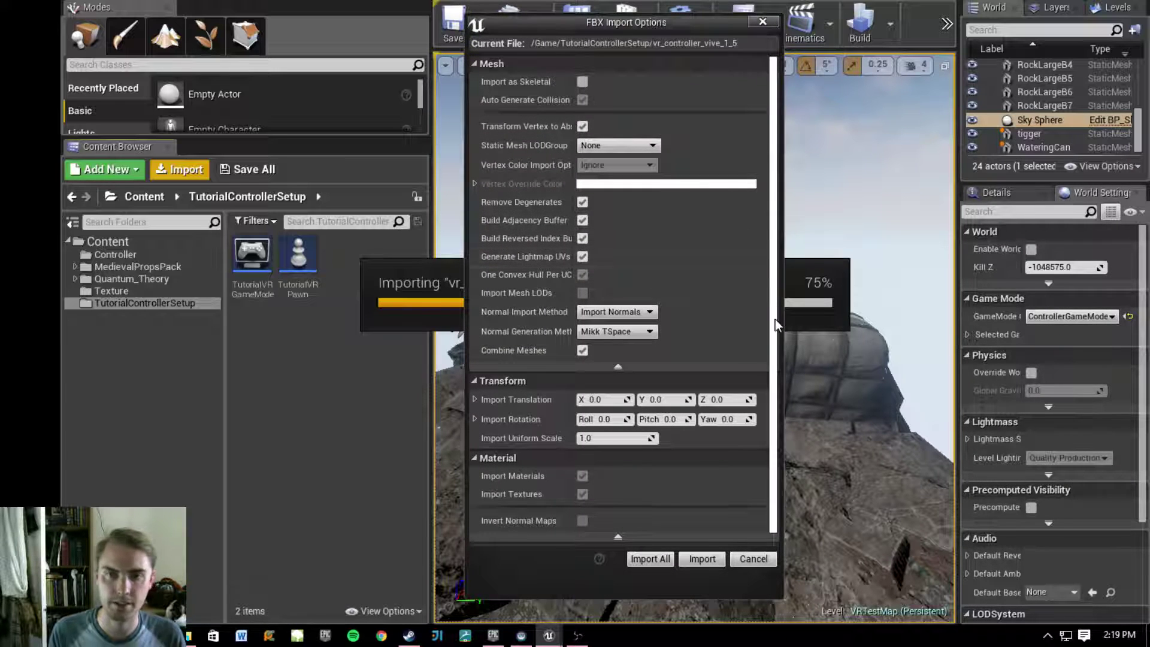
scroll(775, 318, "down", 1)
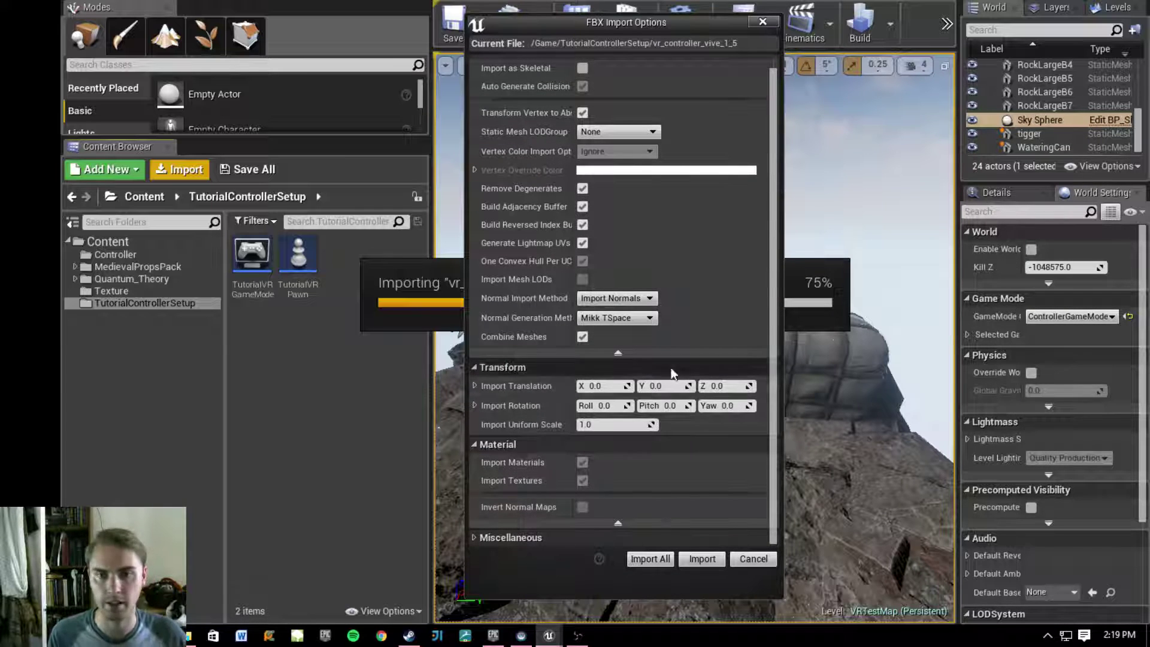
scroll(734, 149, "up", 1)
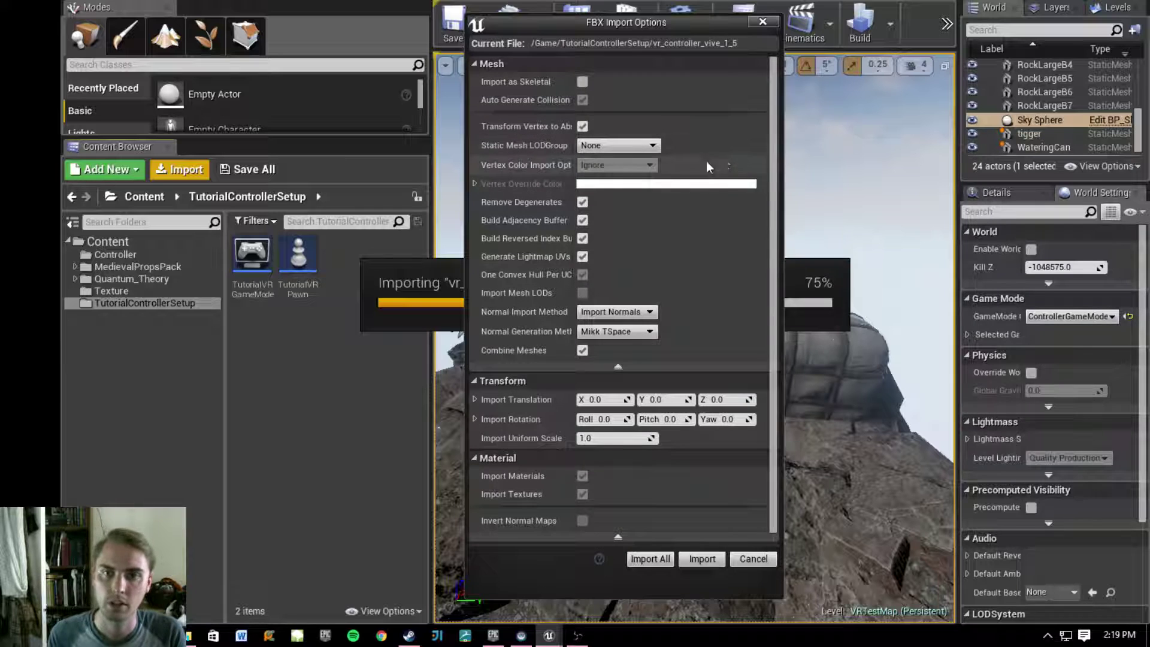
scroll(629, 264, "down", 1)
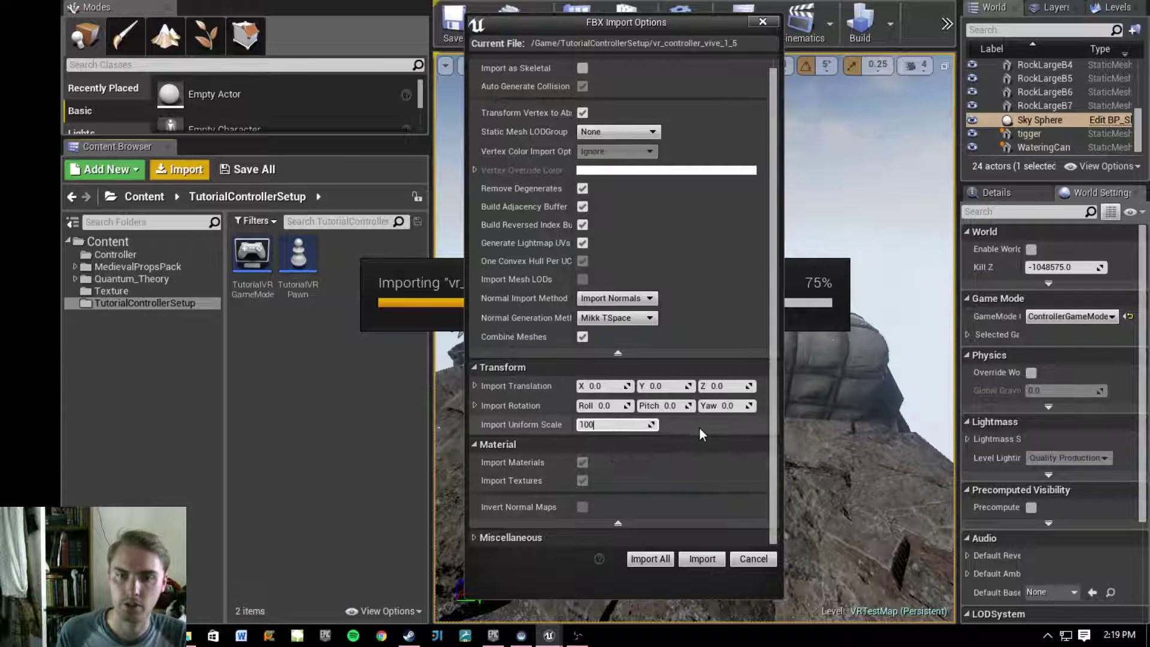
key("Return")
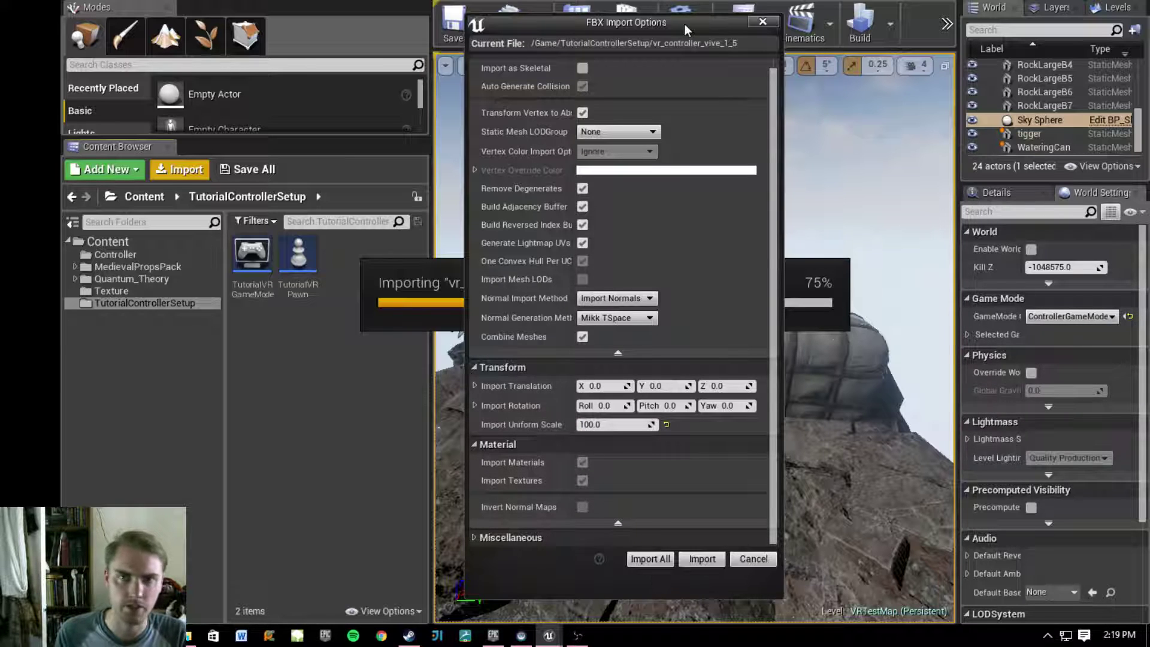
left_click_drag(684, 24, 704, 16)
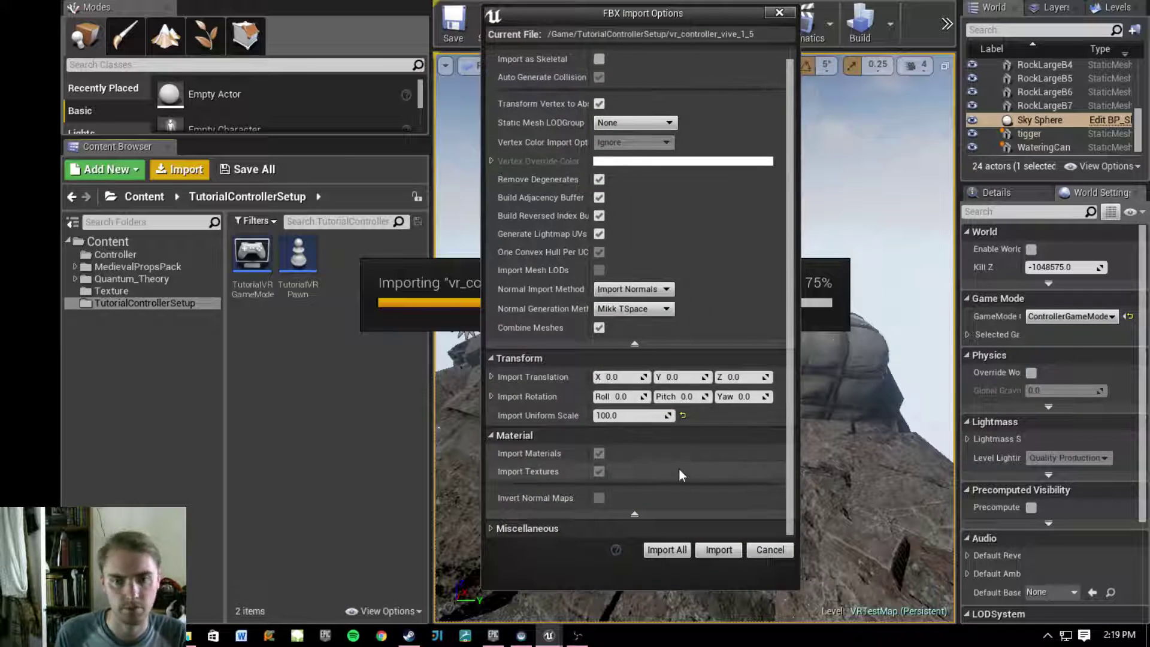
left_click(674, 552)
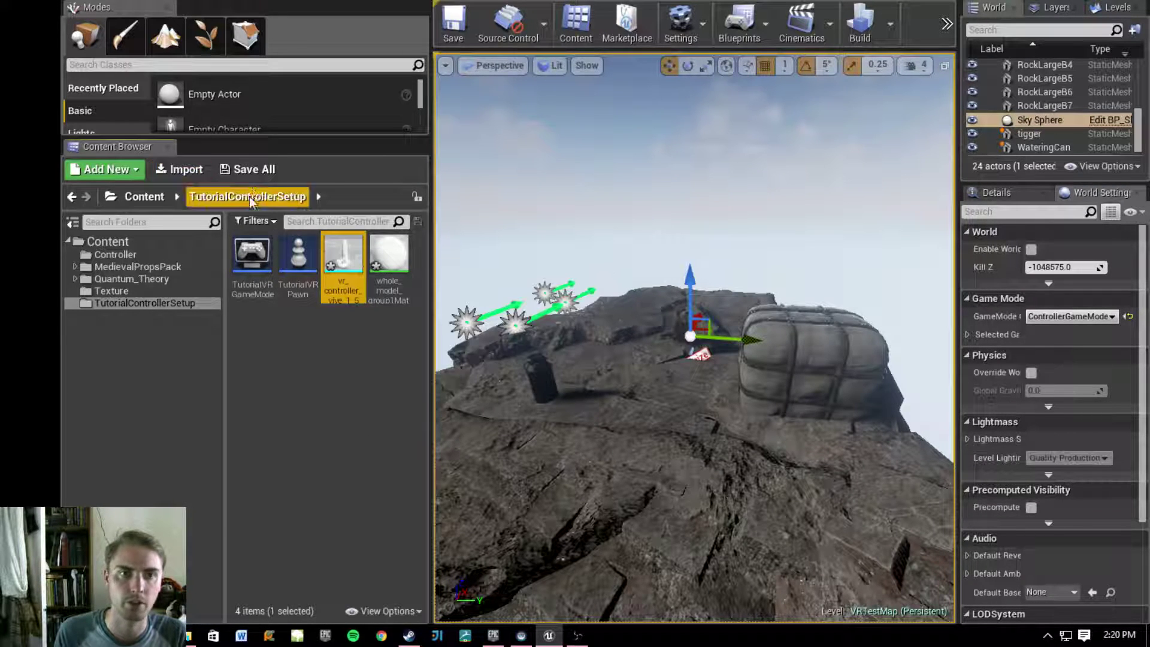
left_click(261, 171)
left_click(743, 441)
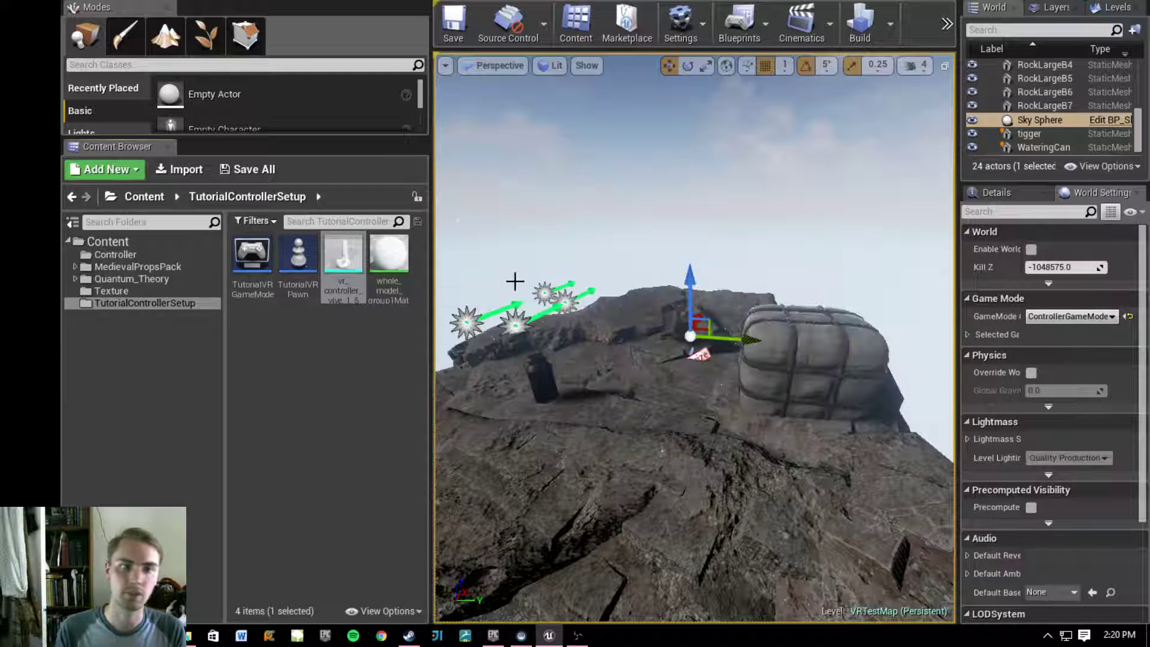
- Open the TutorialVRPawn blueprint, add a Camera component under DefaultSceneRoot and compile
double_click(299, 254)
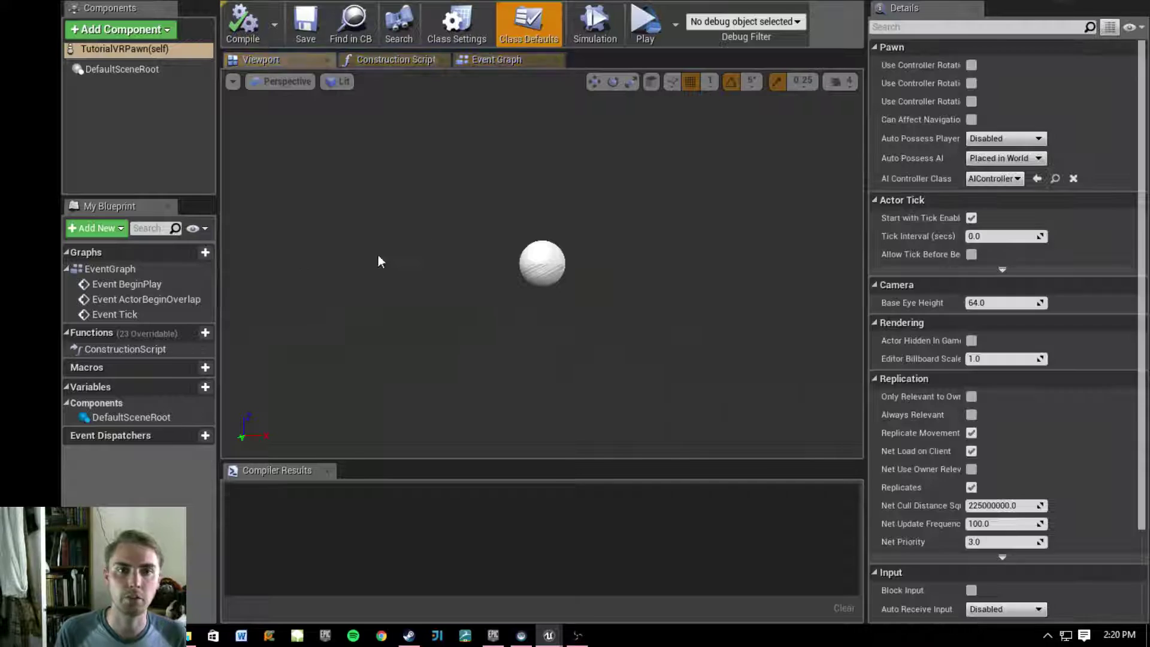
left_click(489, 59)
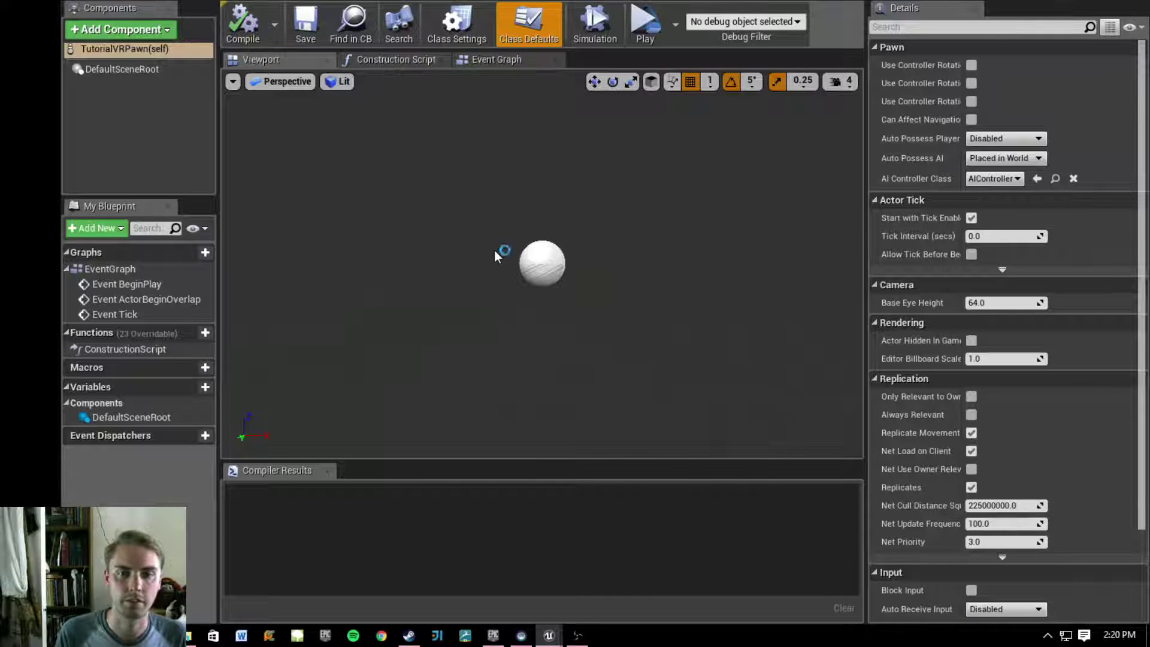
left_click(120, 69)
left_click(120, 29)
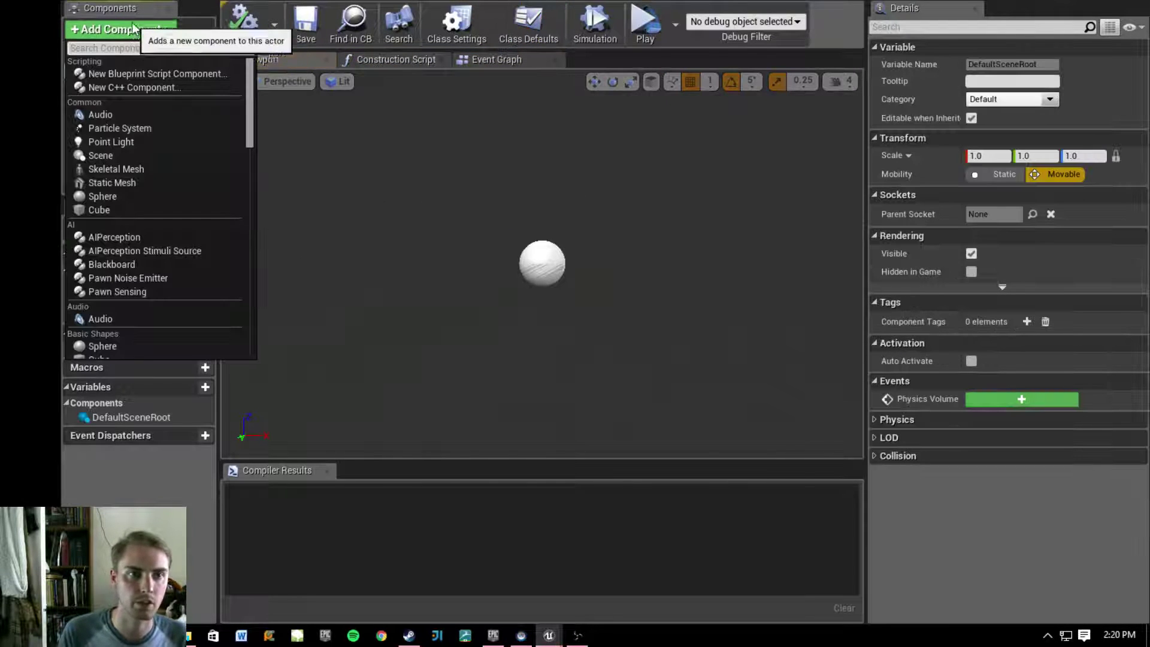
type("cam")
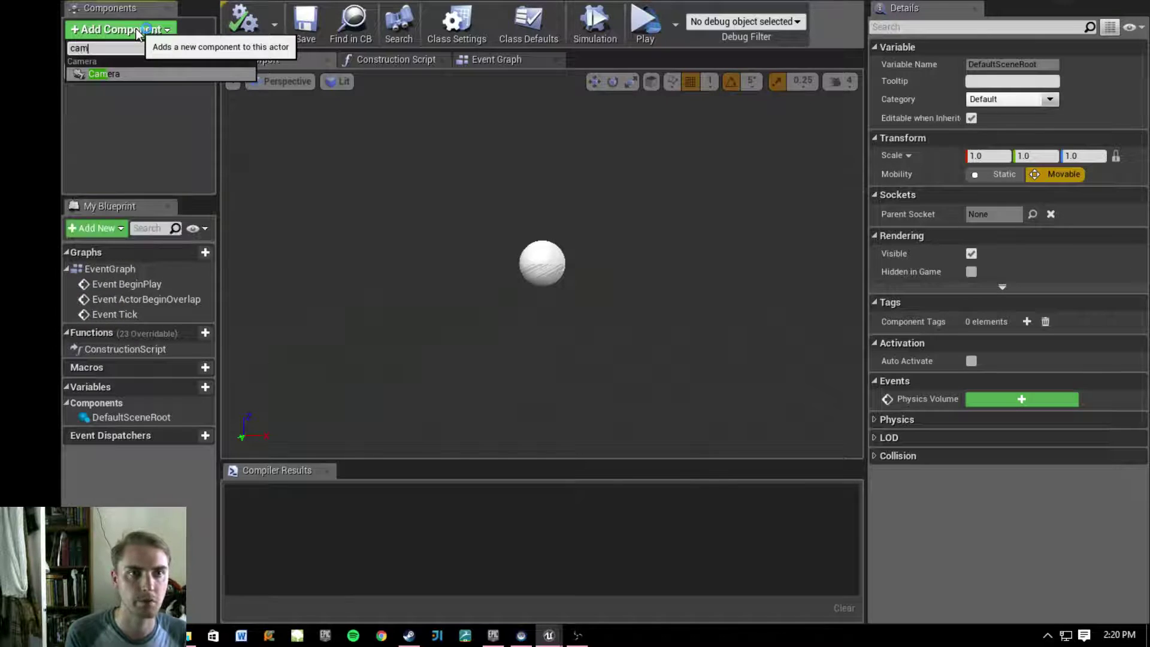
key("Return")
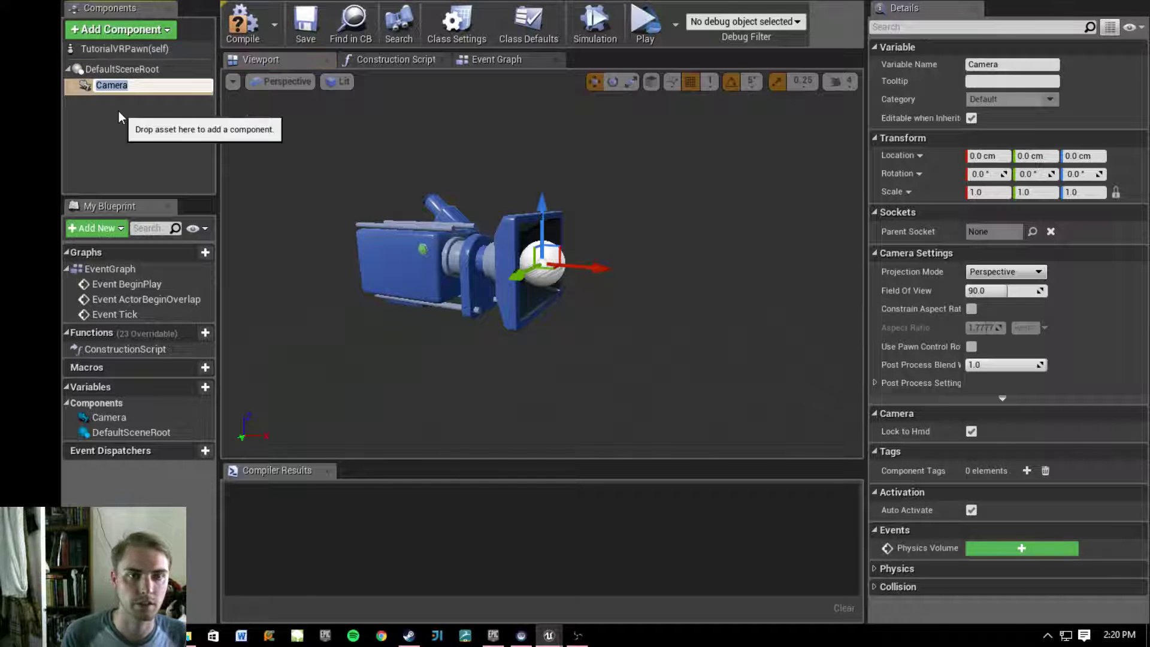
left_click(242, 24)
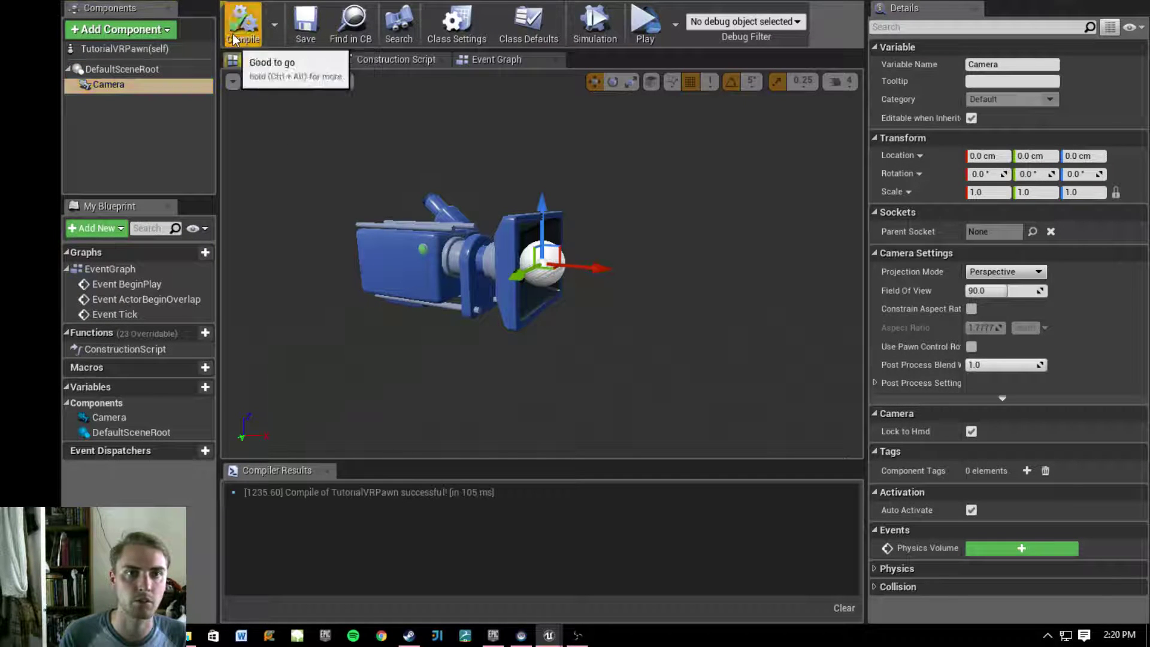
- Add a Motion Controller component to the pawn and name it MotionControllerLeft
left_click(113, 30)
type("m")
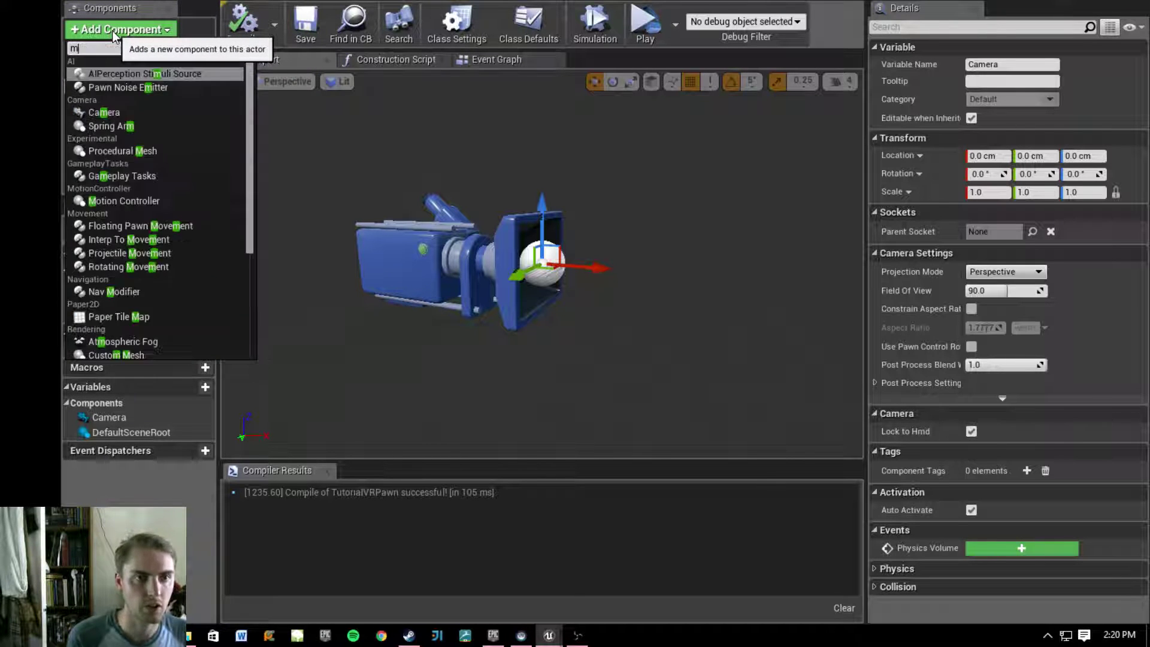
type("otion")
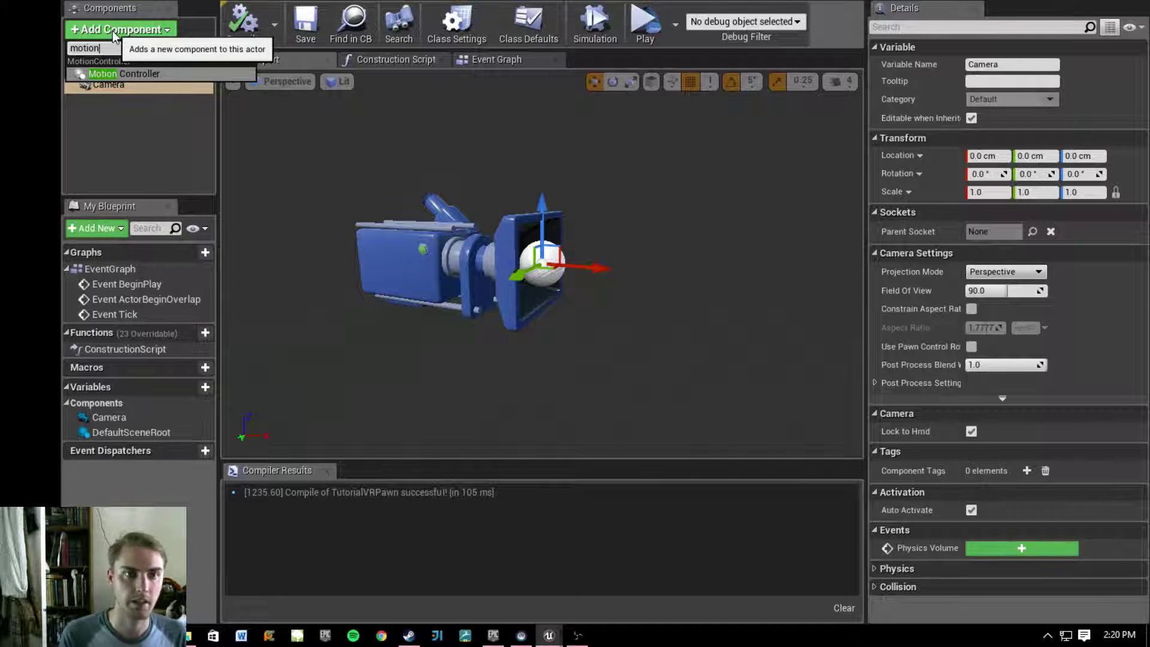
key("Return")
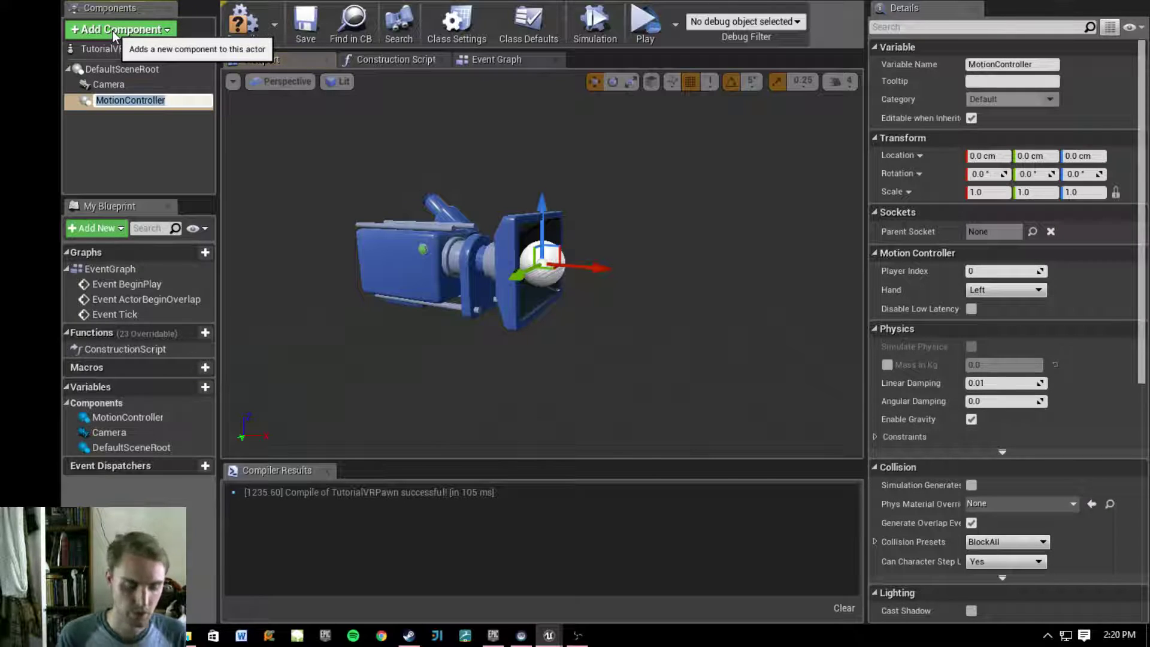
key("End")
type("Left")
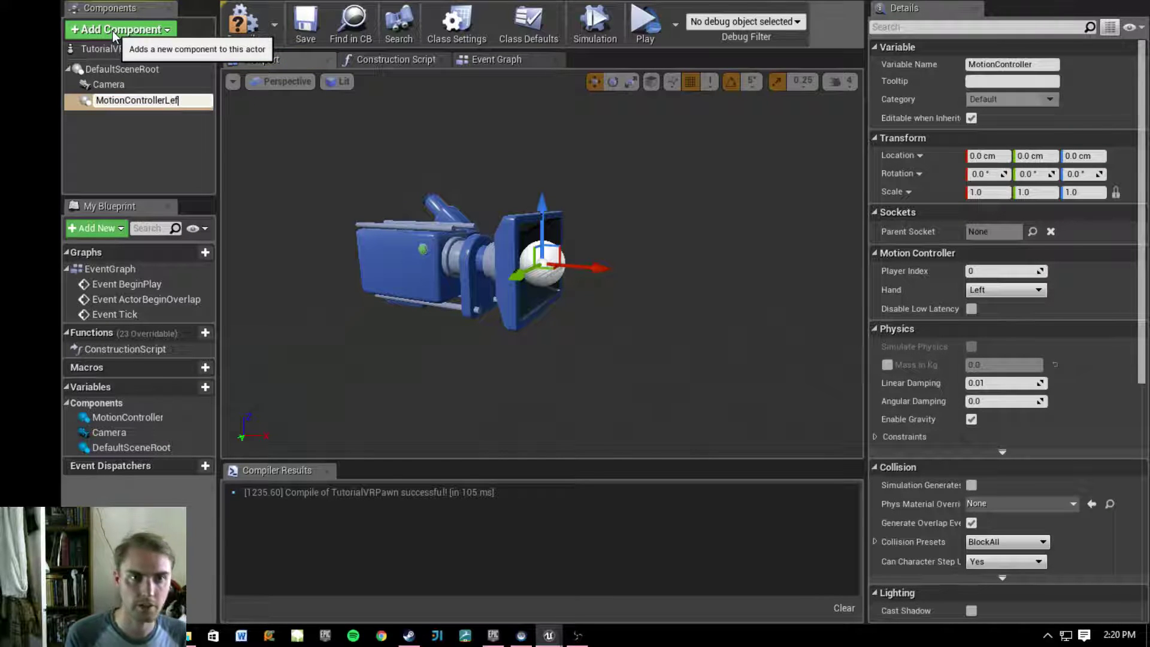
key("Return")
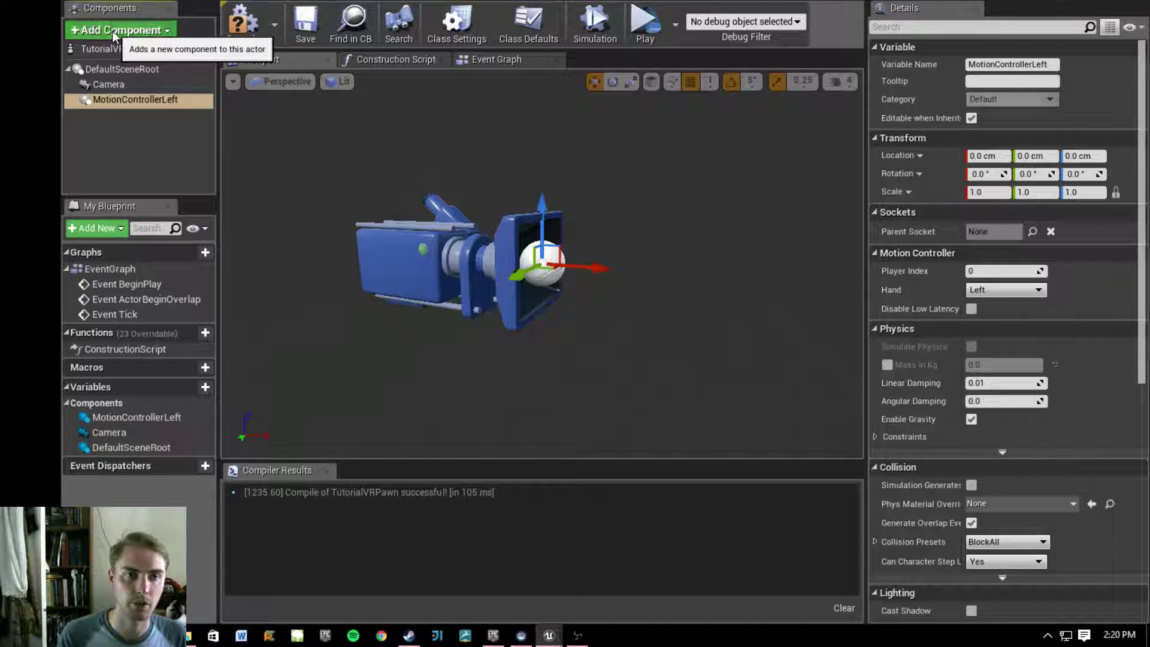
- Add a second Motion Controller component named MotionControllerRight and compile the pawn blueprint
left_click(113, 31)
type("moti")
key("Return")
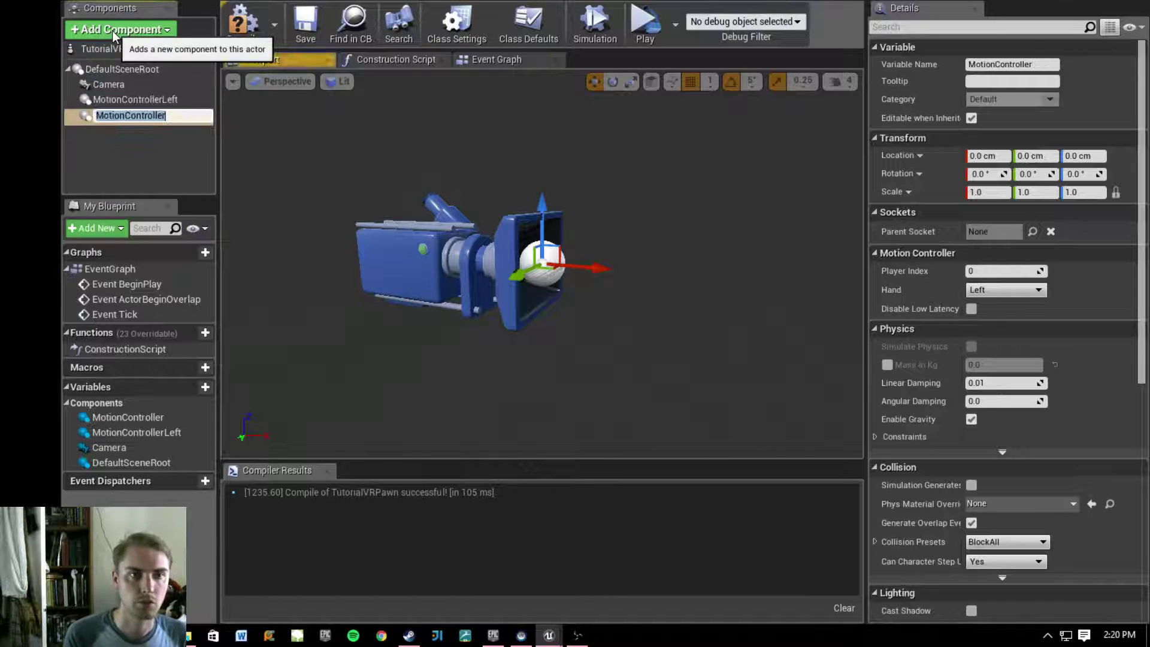
key("End")
type("Right")
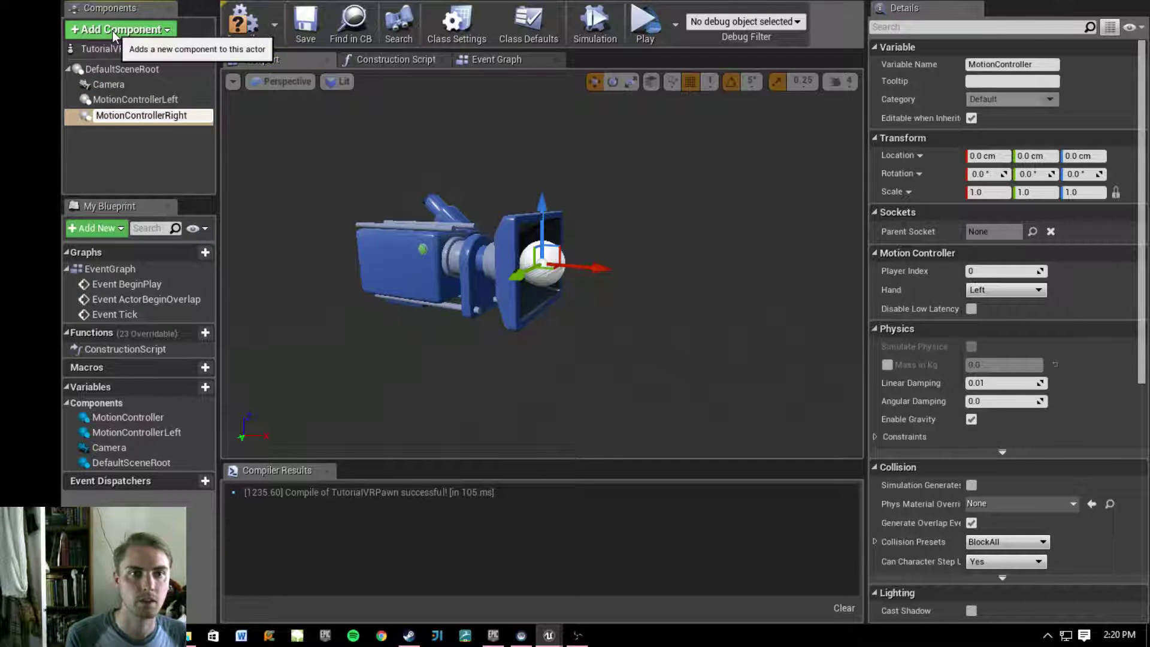
key("Return")
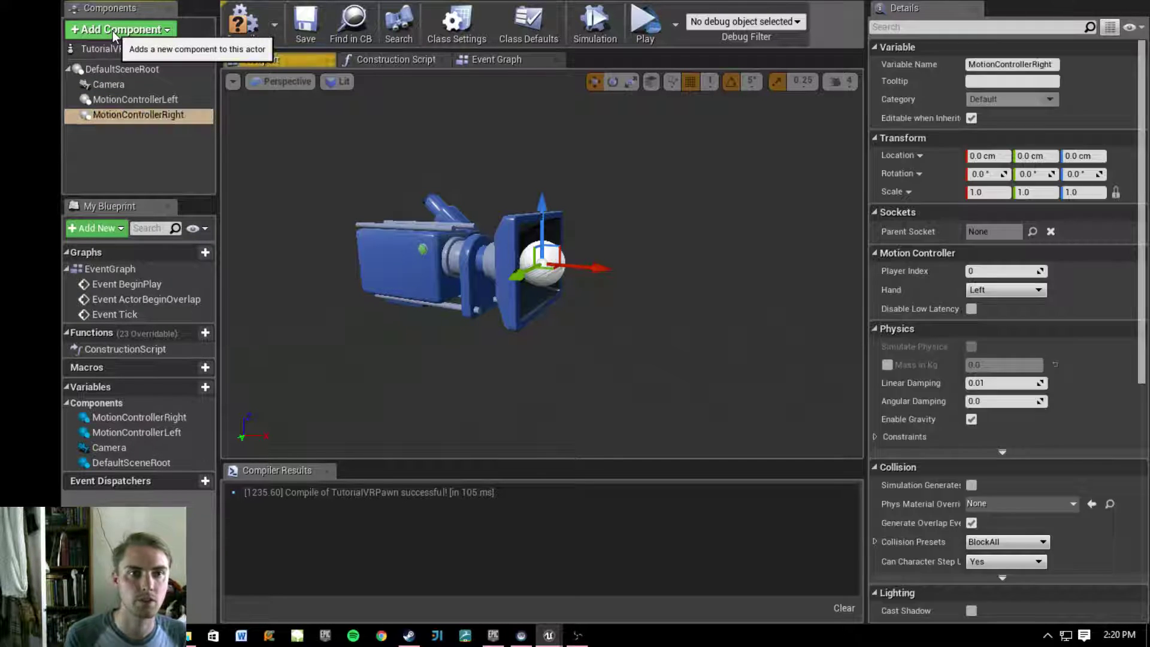
left_click(140, 142)
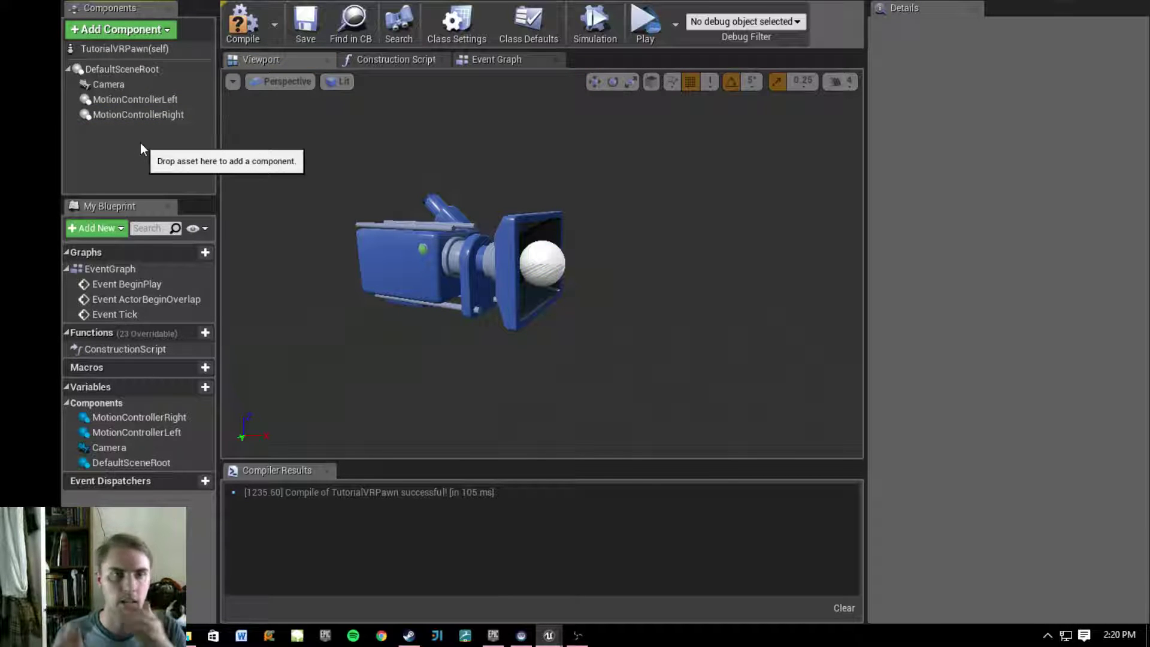
left_click(242, 26)
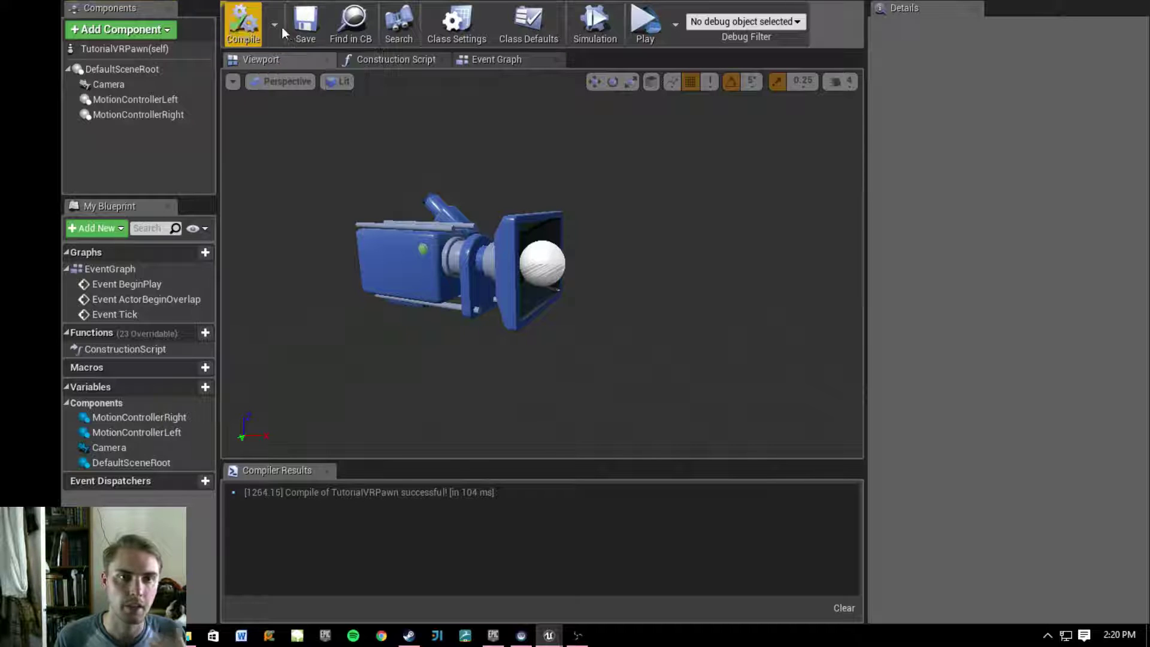
- Add a Static Mesh component to the pawn and name it Left
left_click(145, 101)
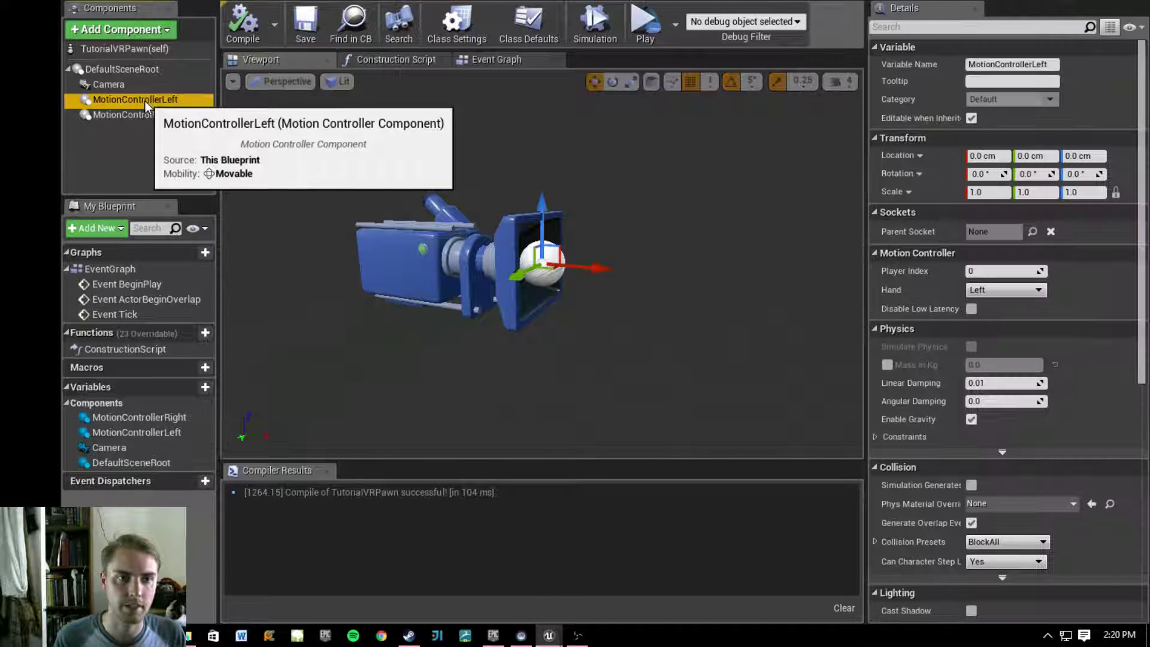
left_click(147, 33)
type("stat")
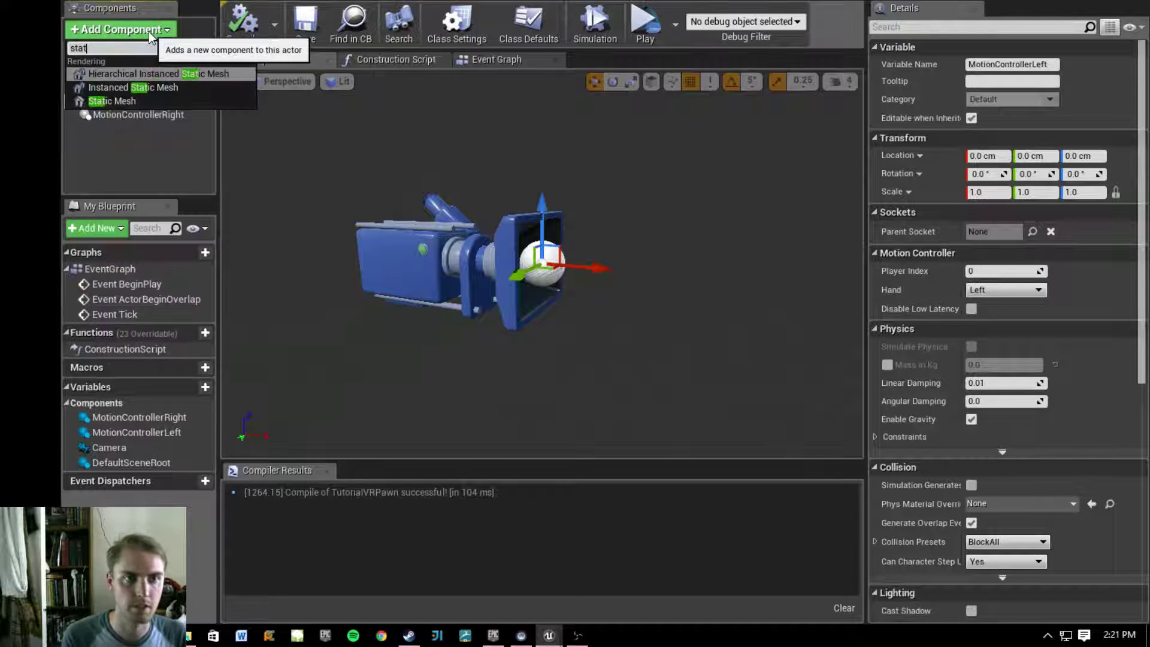
key("Down")
key("Down")
key("Return")
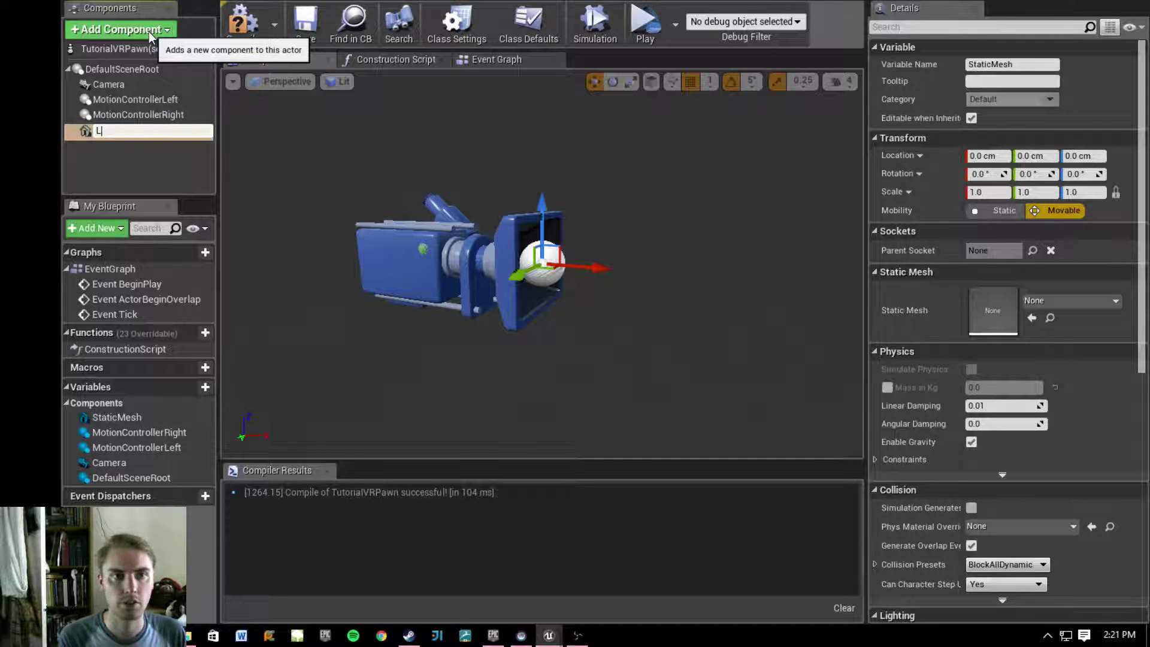
type("Left")
key("Return")
- Add another Static Mesh component to the pawn and name it Right
left_click(147, 30)
type("sta")
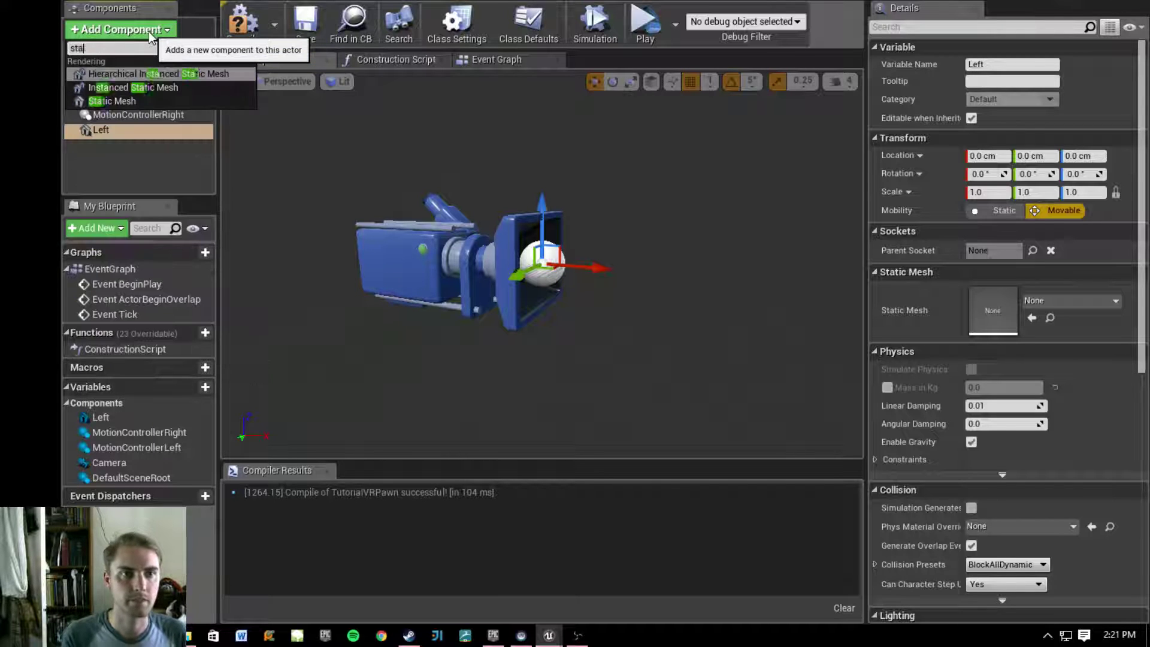
key("Down")
key("Down")
key("Return")
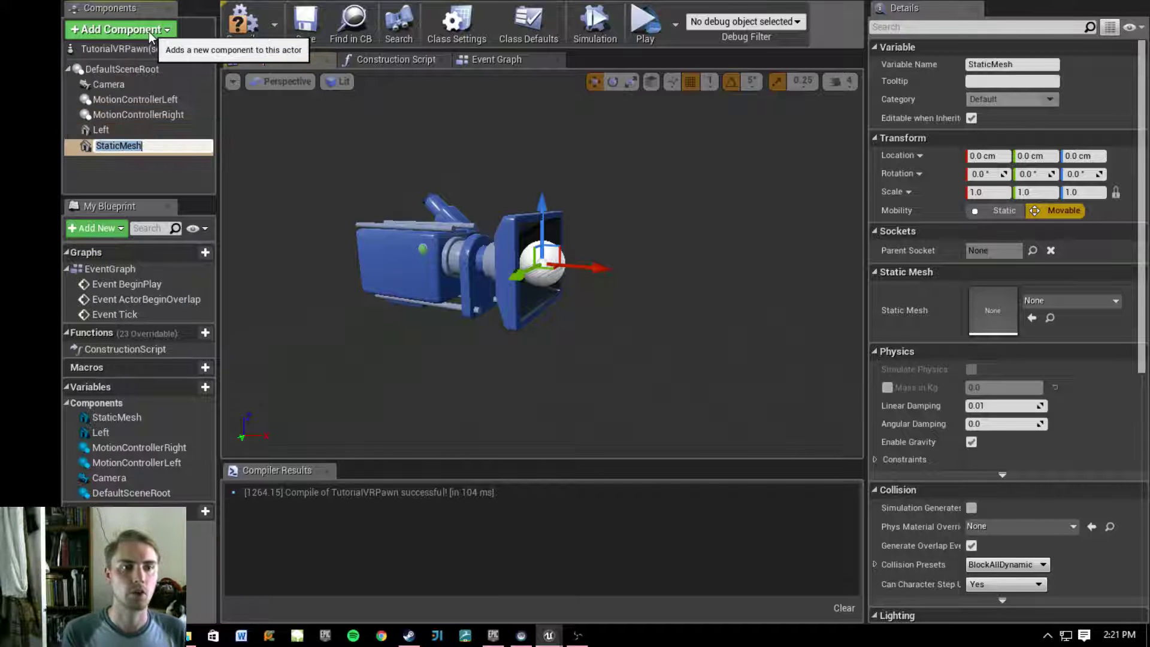
type("Right")
key("Return")
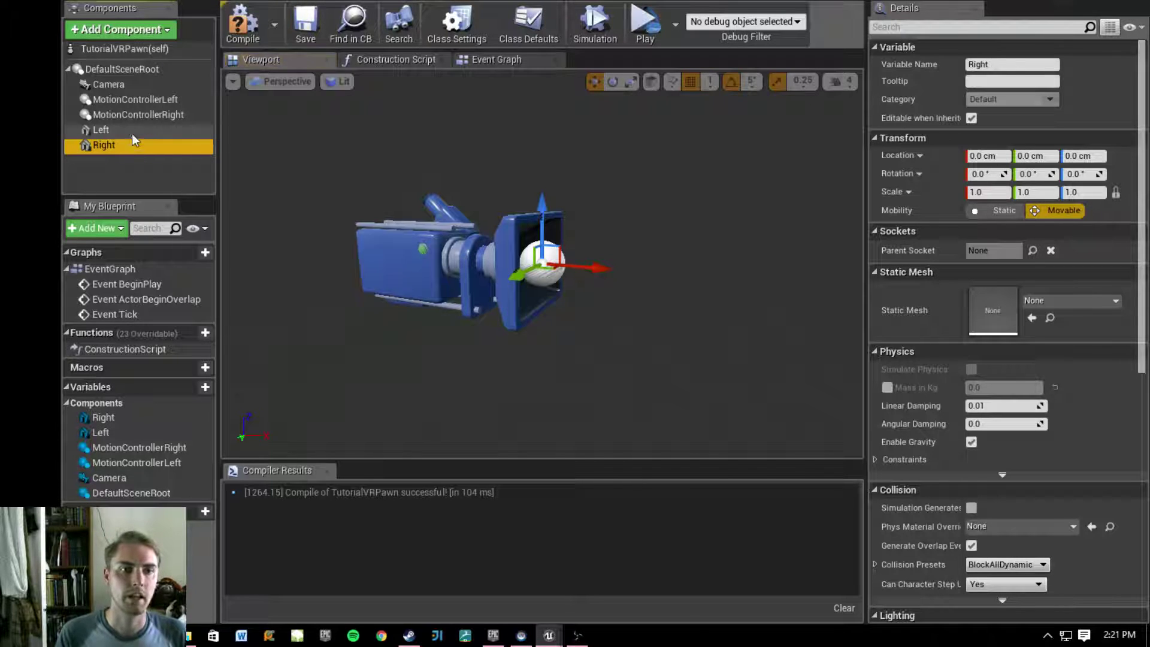
- Parent the Left mesh to MotionControllerLeft and the Right mesh to MotionControllerRight, compile, and select the Left mesh
left_click_drag(130, 133, 148, 101)
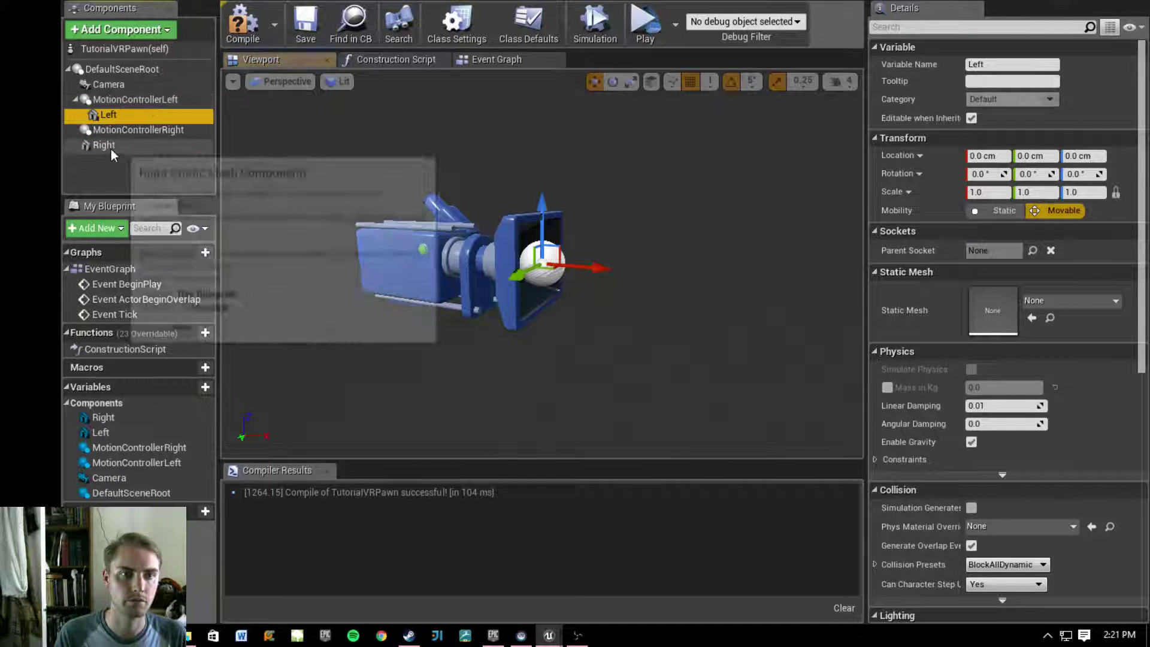
left_click_drag(110, 148, 117, 132)
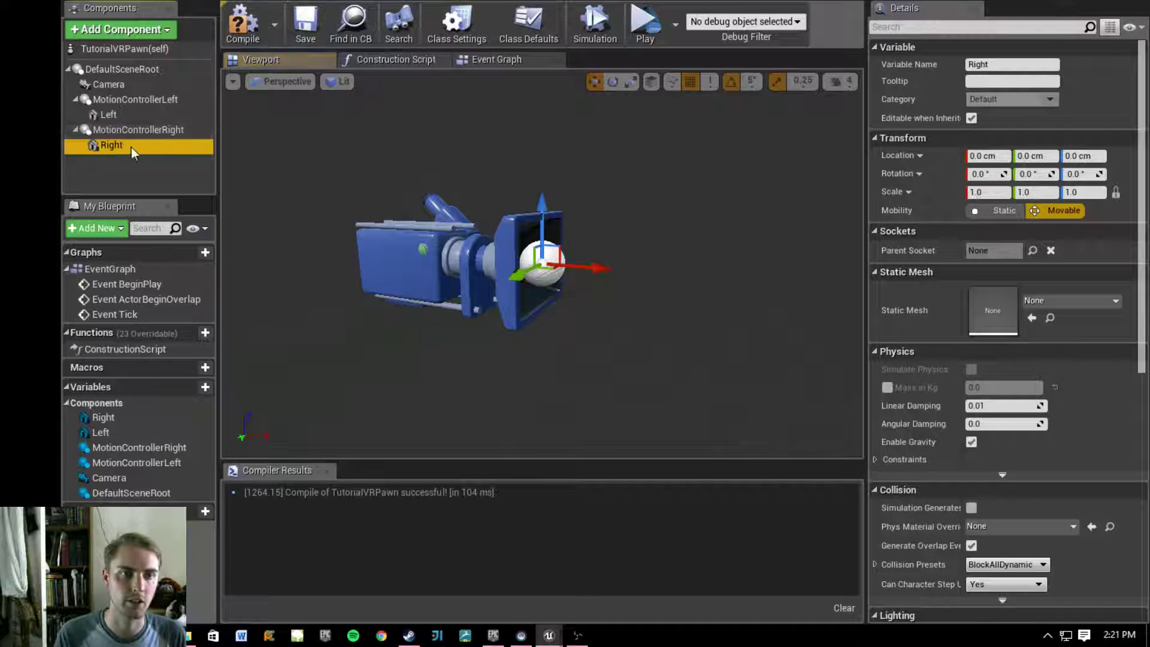
left_click(130, 114)
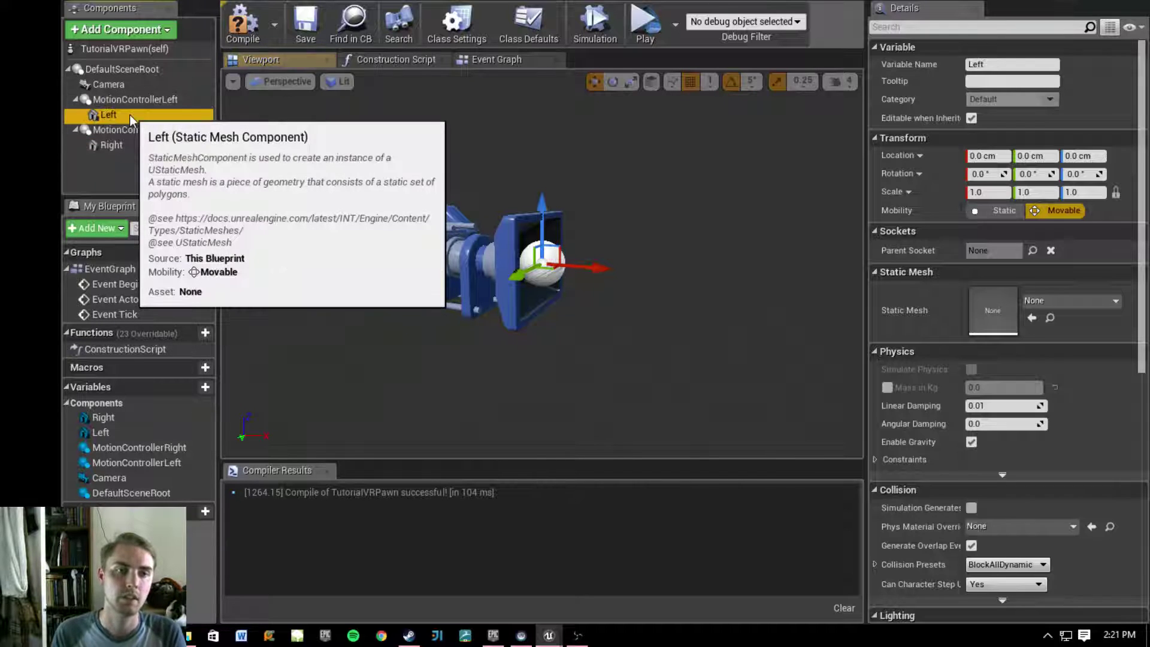
left_click(238, 36)
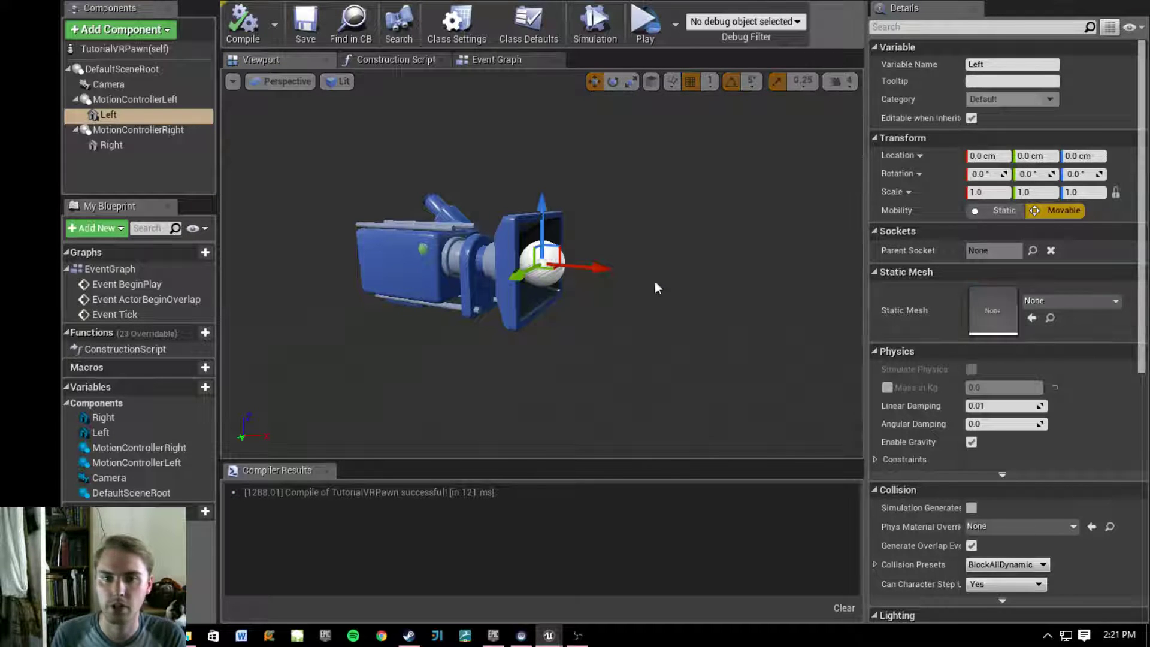
left_click(127, 115)
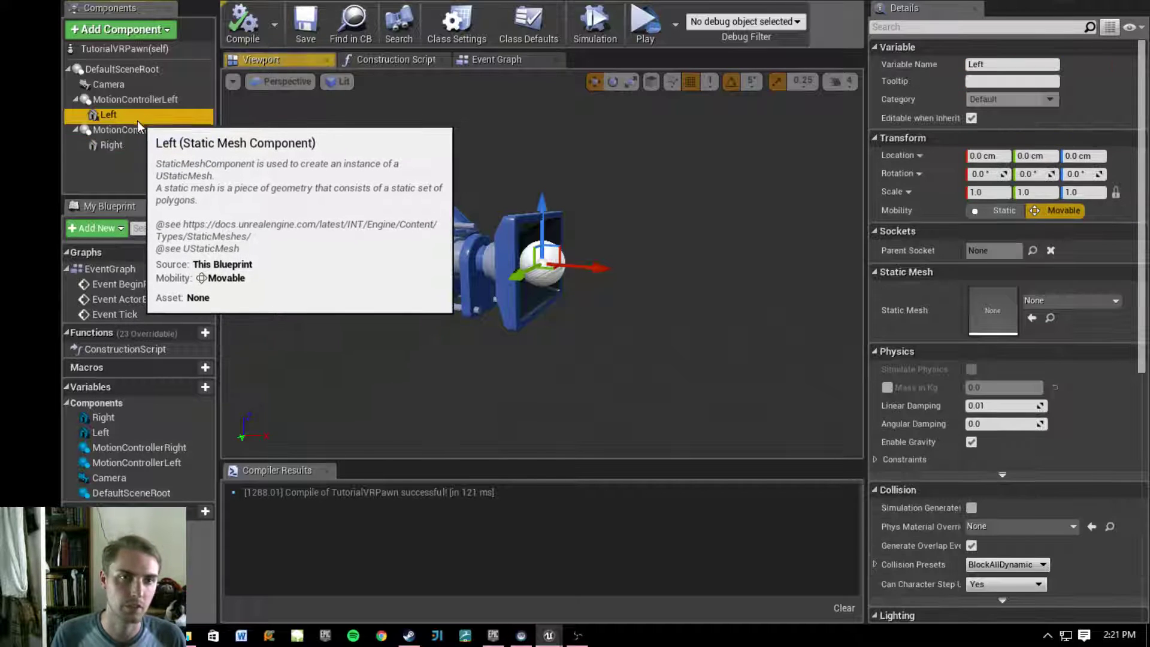
- Assign the vr_controller_vive_1_5 static mesh to both the Left and Right mesh components and compile the pawn blueprint
left_click(137, 145, "ctrl")
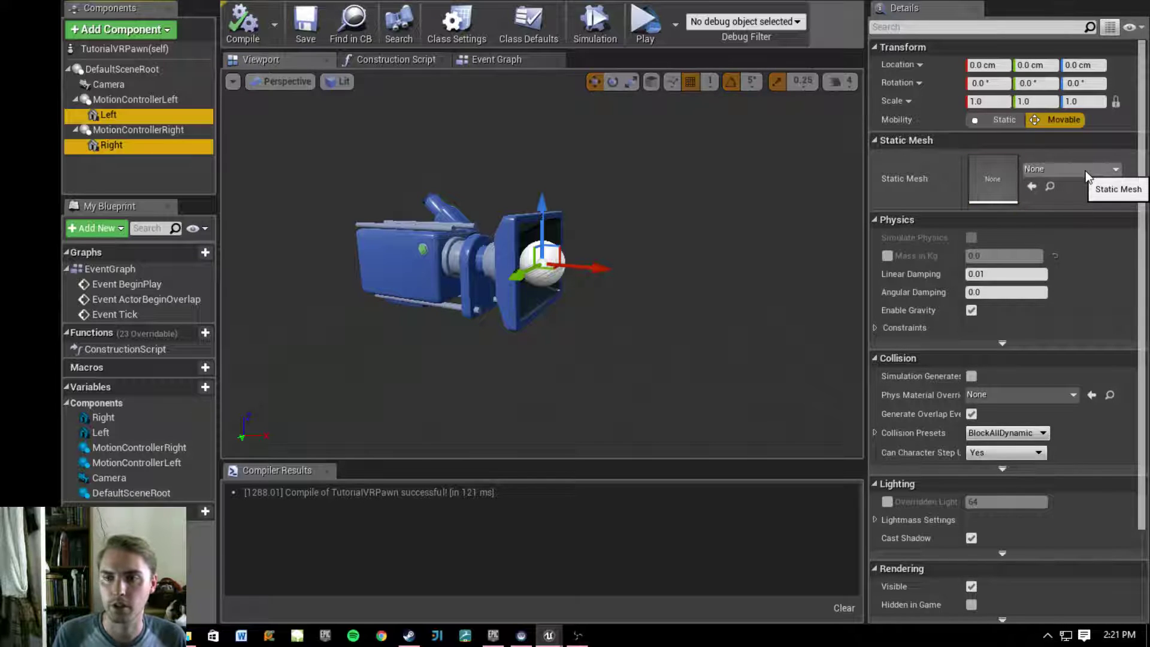
left_click(1055, 171)
type("vr")
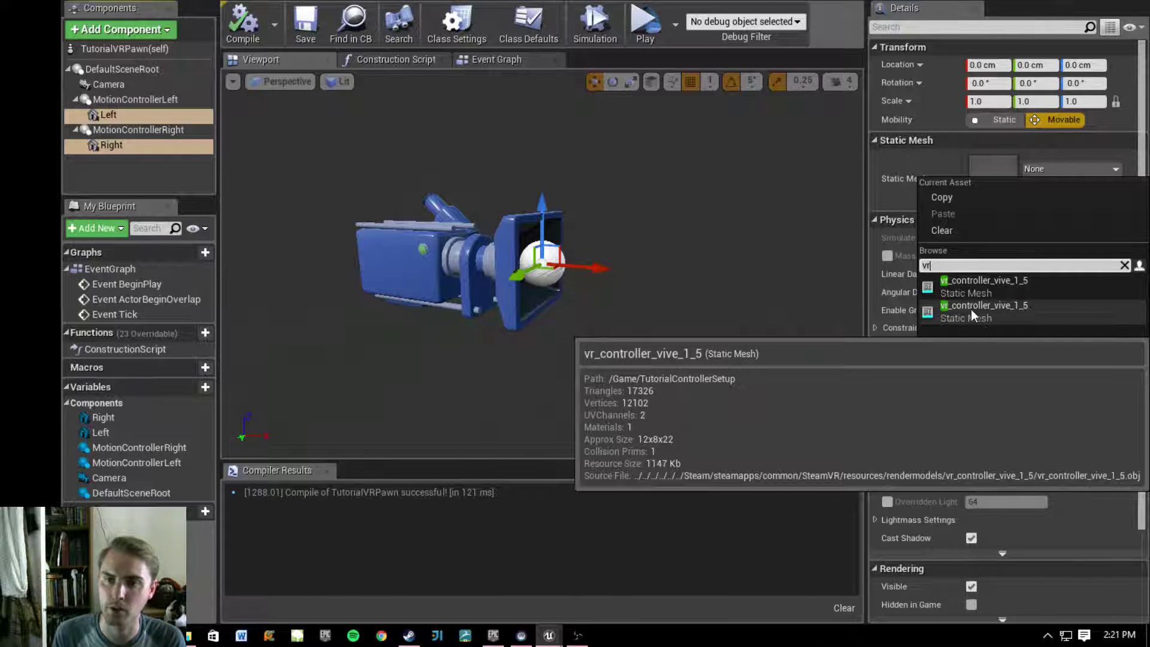
left_click(976, 312)
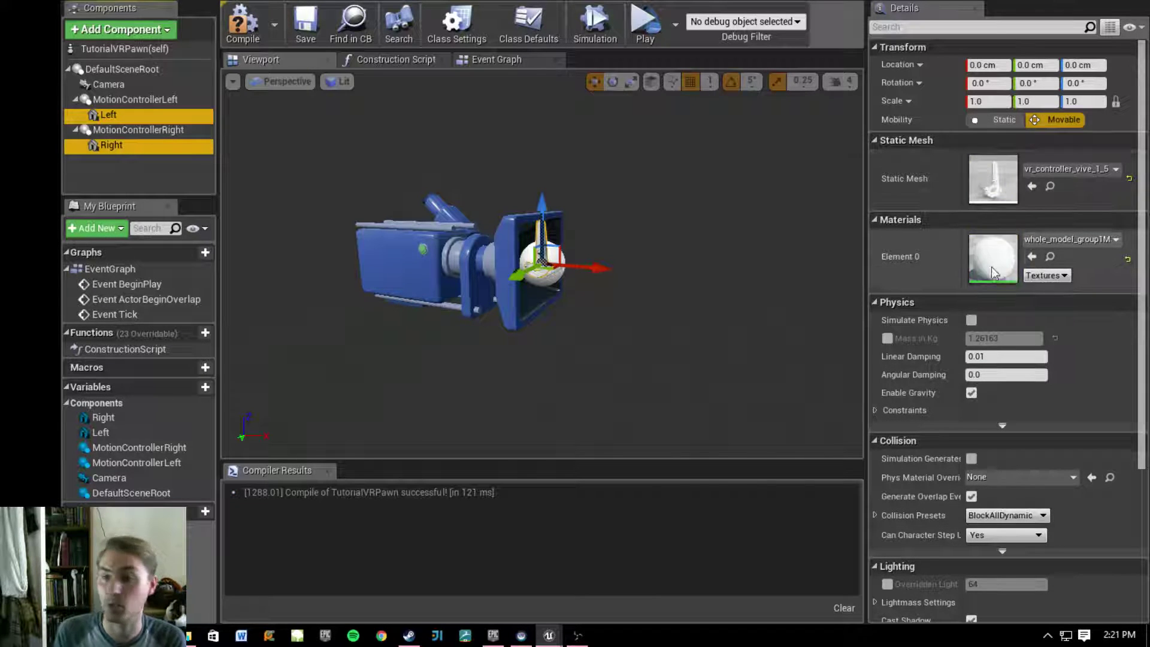
left_click(239, 30)
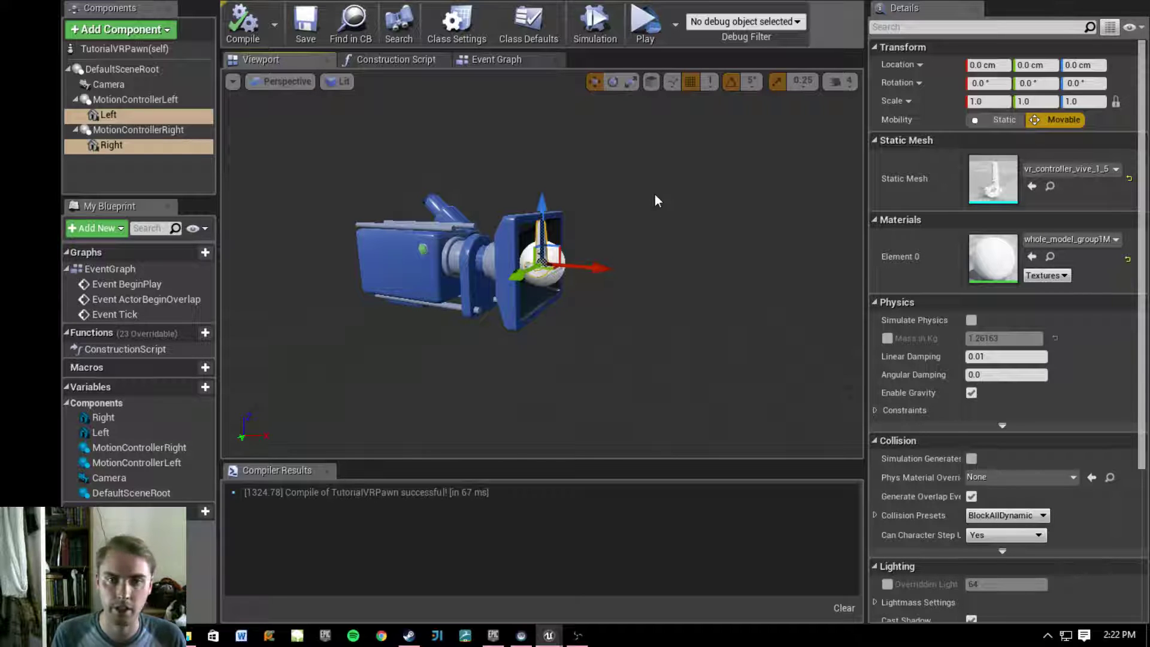
- Rotate the Left and Right controller meshes together so they lie flat with the ring end facing forward, and compile
key("e")
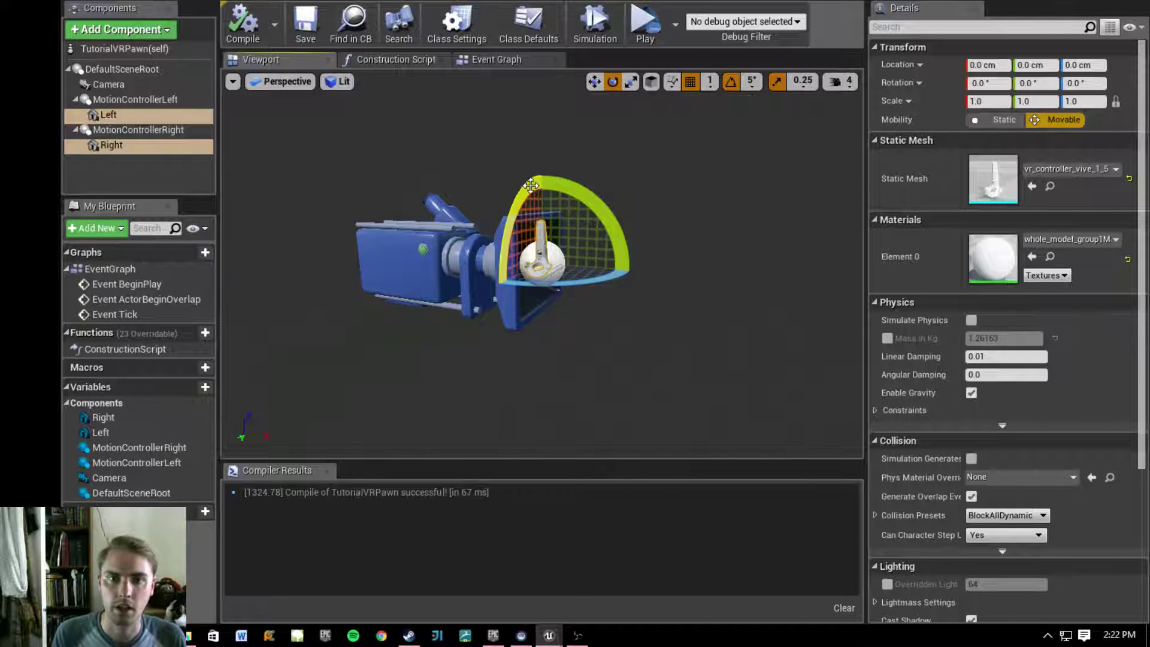
left_click_drag(508, 233, 491, 303)
left_click_drag(628, 213, 475, 301)
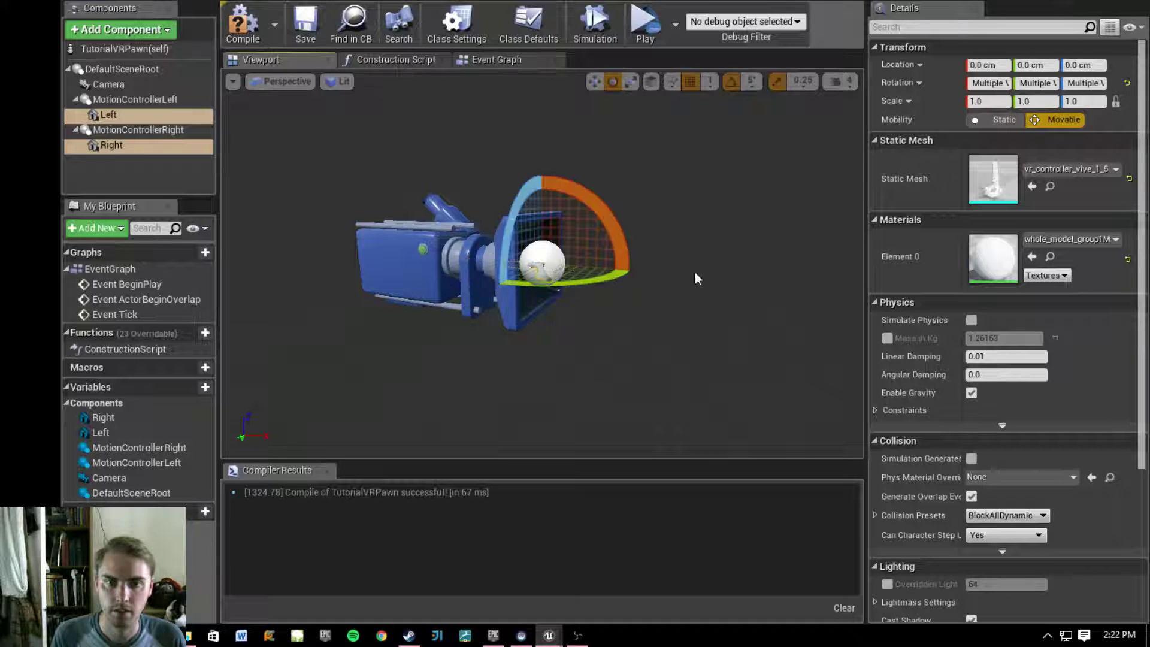
right_click_drag(475, 302, 243, 294)
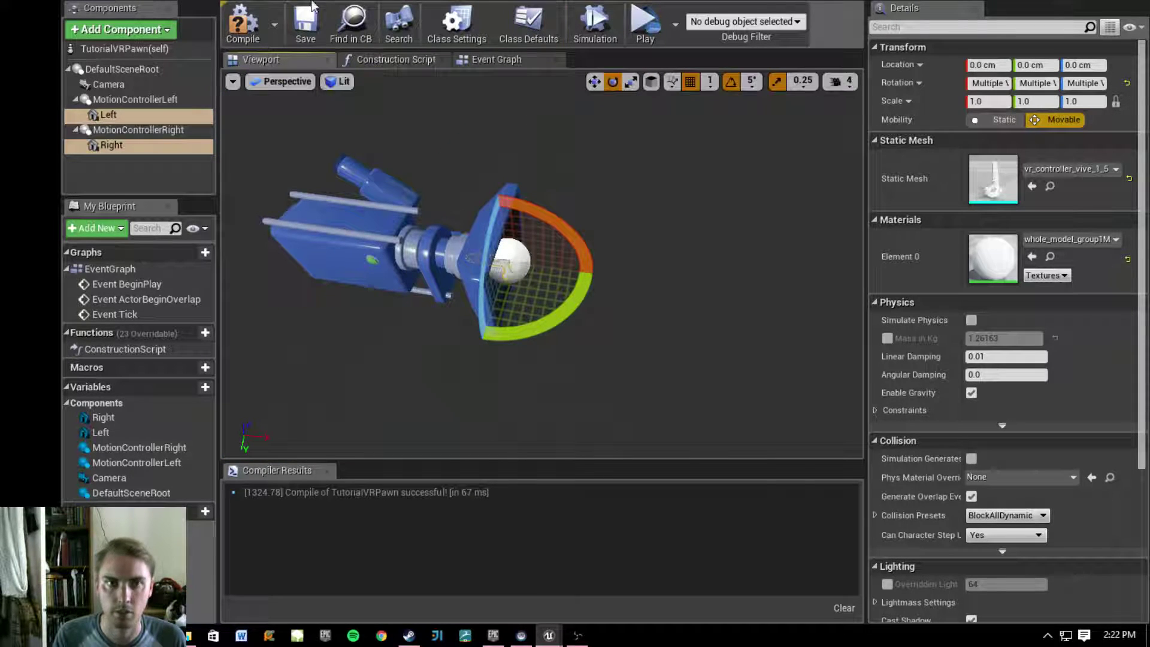
left_click(239, 24)
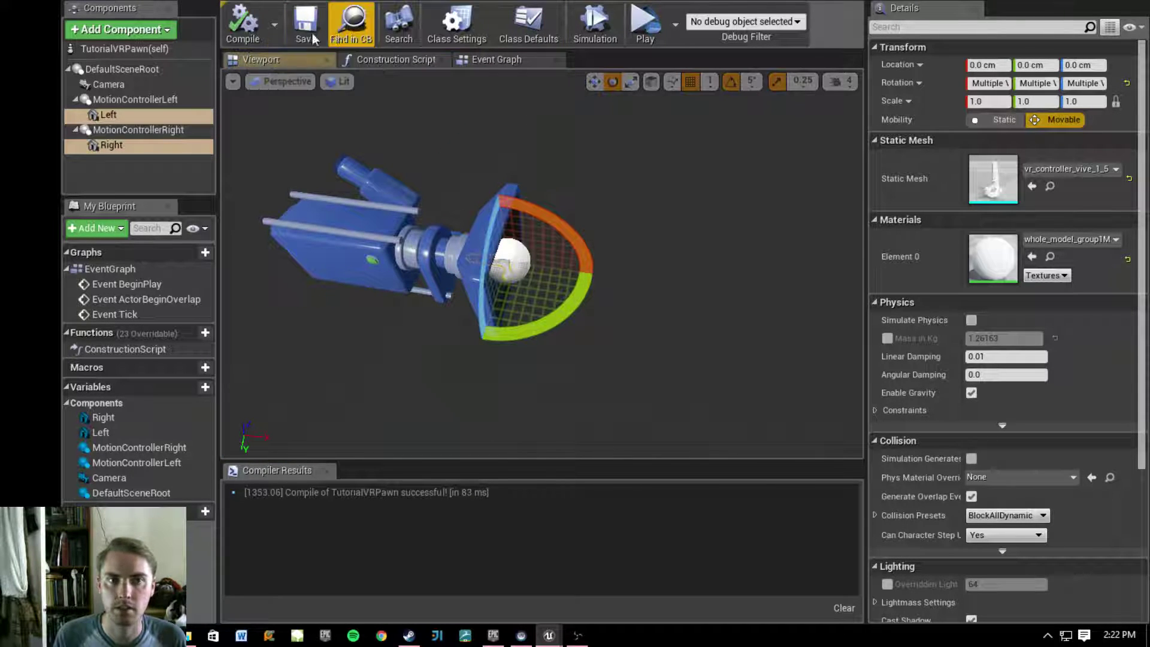
- Set the Z location of MotionControllerLeft and MotionControllerRight together to 20 cm and compile the pawn
left_click(156, 101)
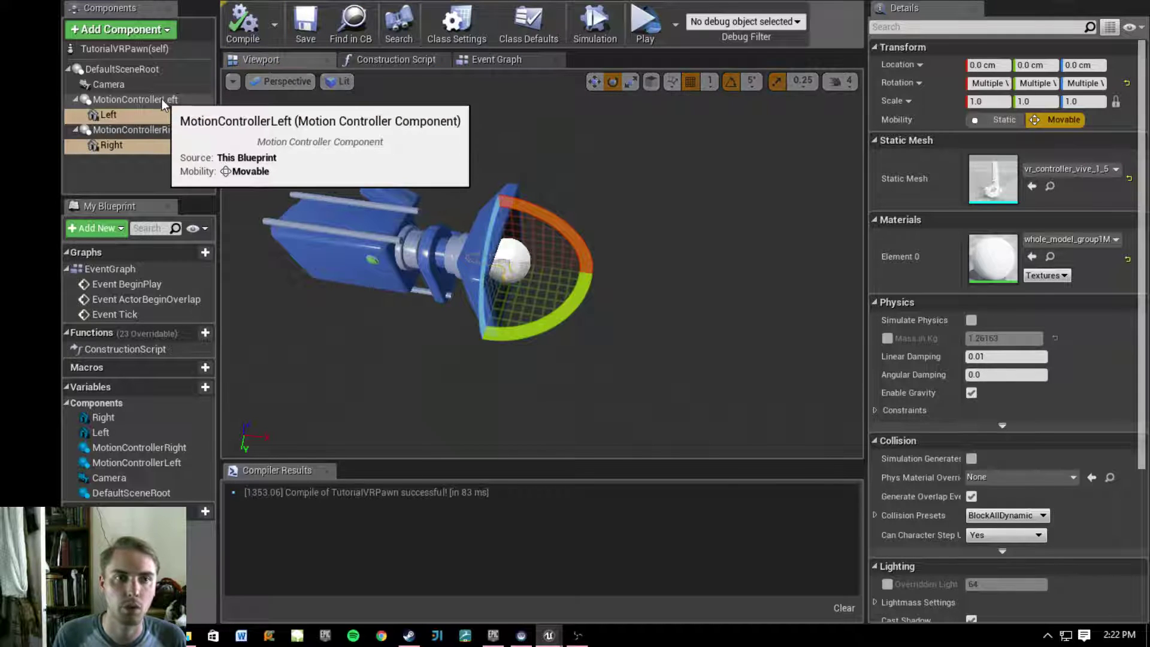
left_click(163, 130, "ctrl")
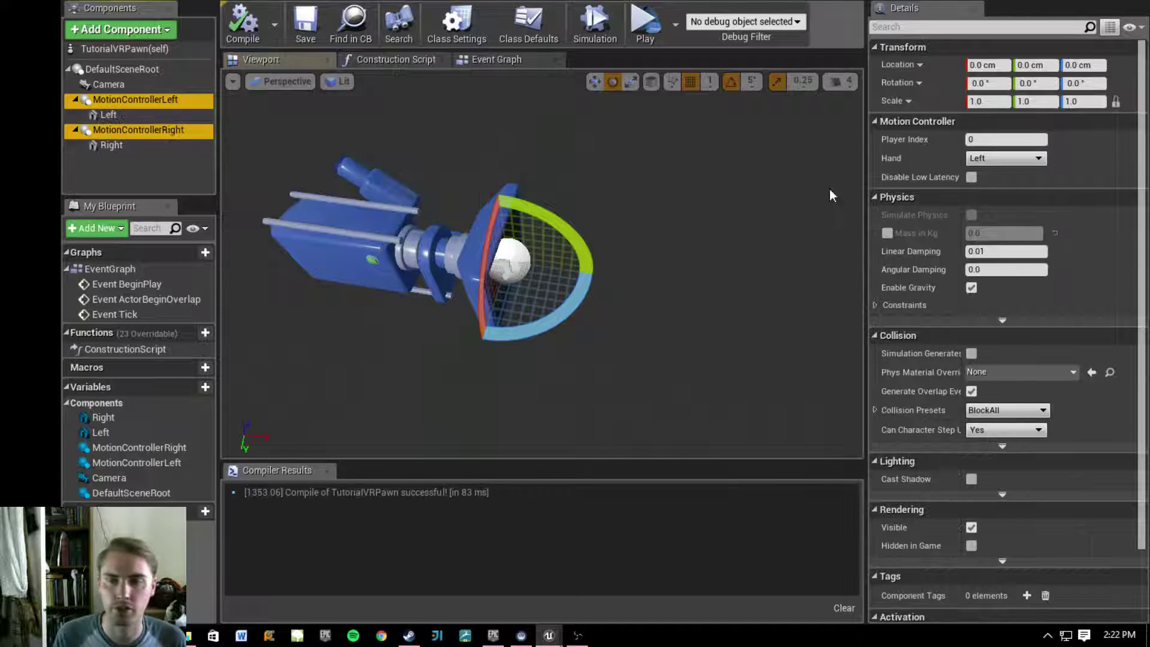
left_click(1101, 65)
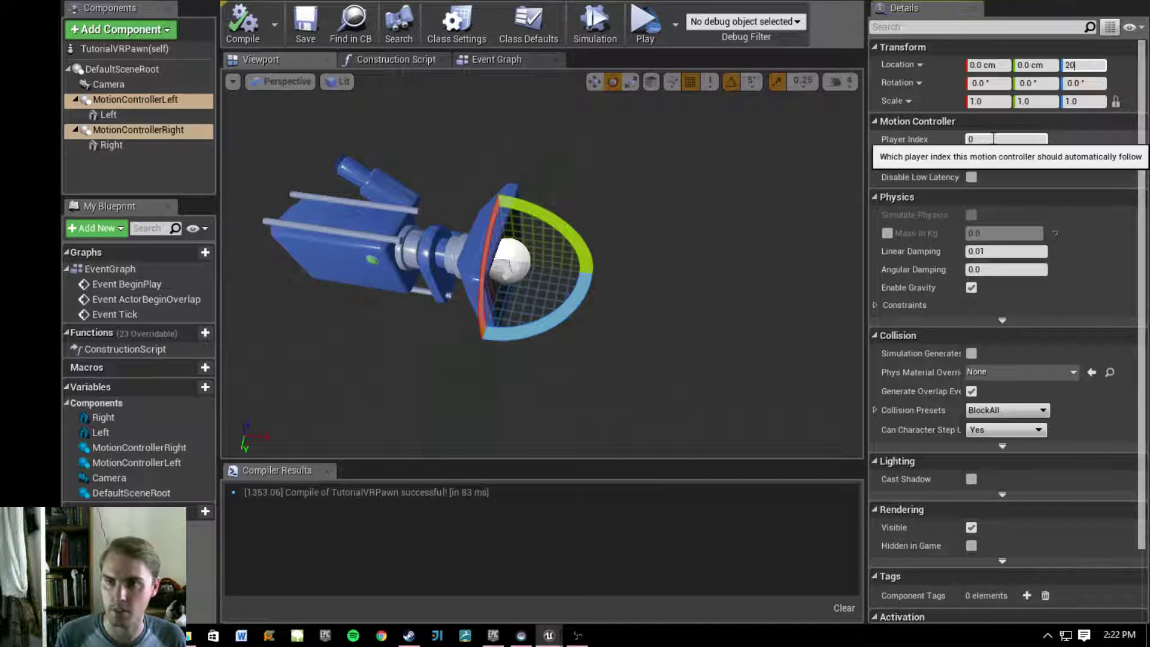
key("Return")
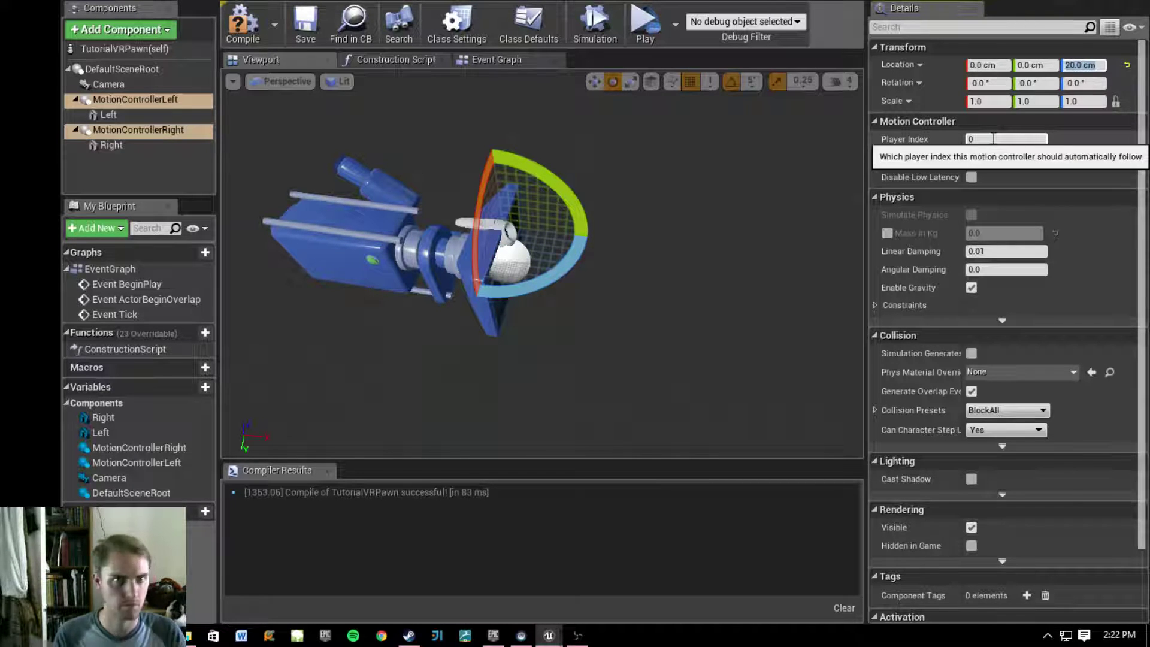
left_click(243, 24)
left_click_drag(803, 210, 802, 213)
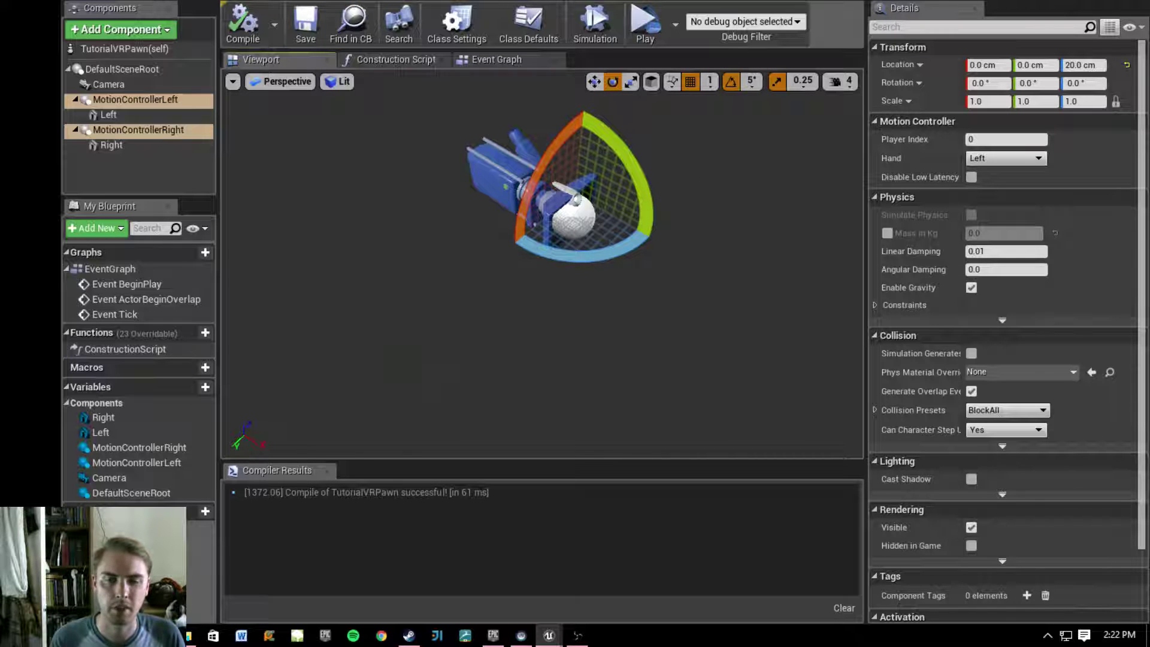
left_click_drag(535, 139, 535, 139)
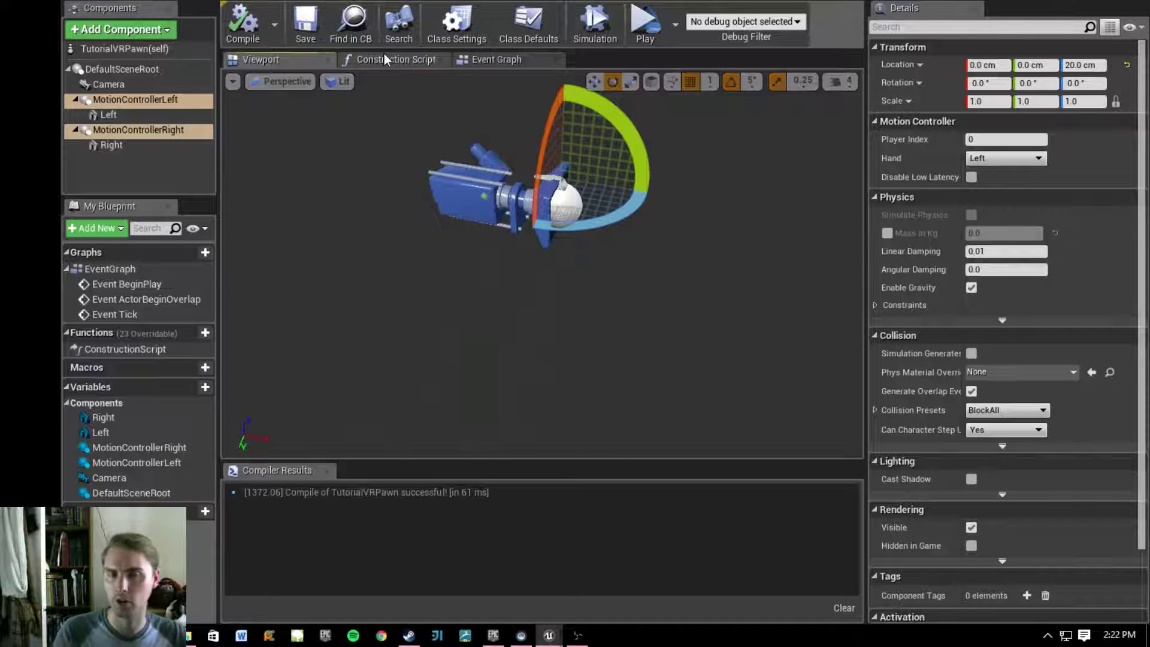
left_click(239, 27)
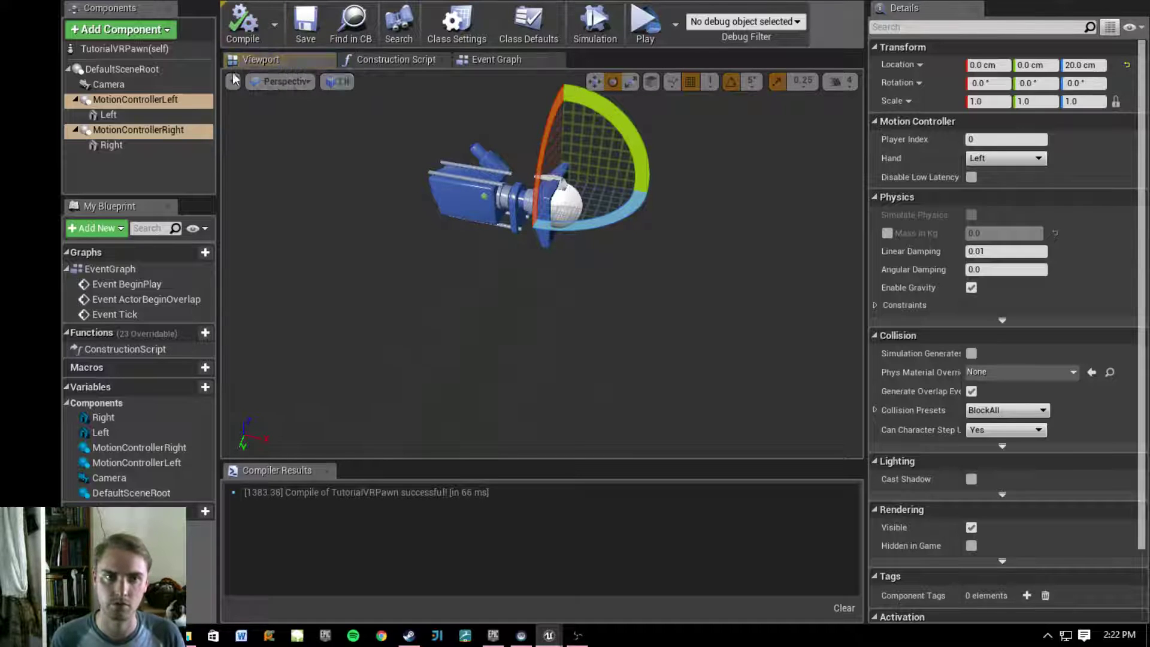
- Add a Floating Pawn Movement component to the pawn and compile the blueprint
left_click(93, 171)
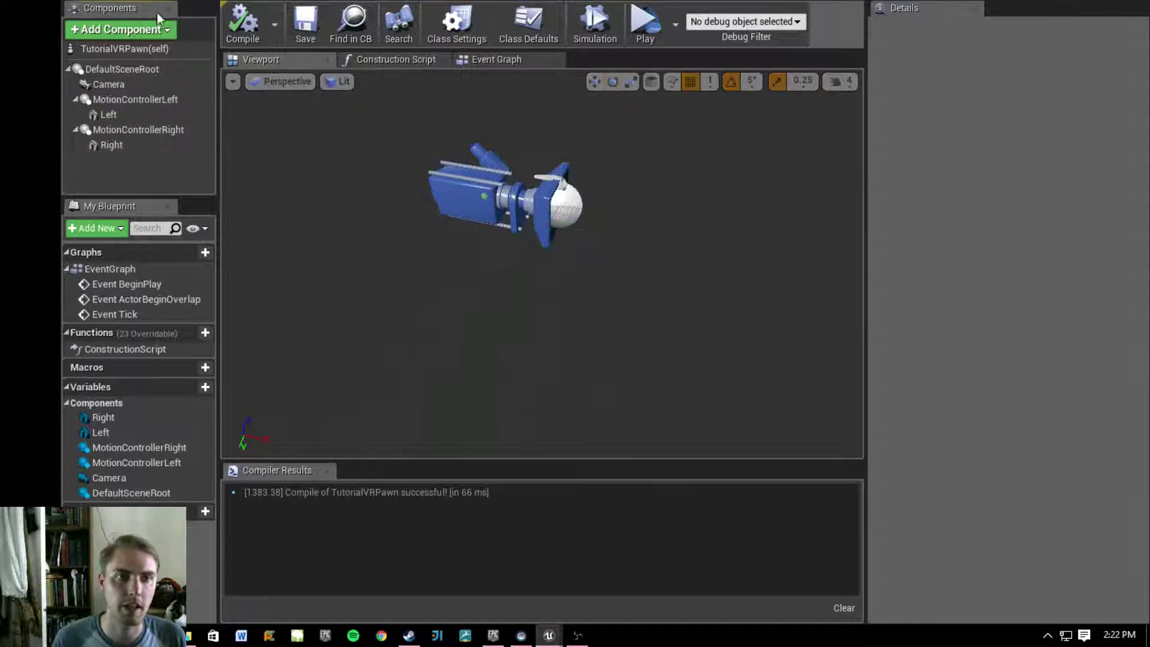
left_click(140, 31)
type("floa")
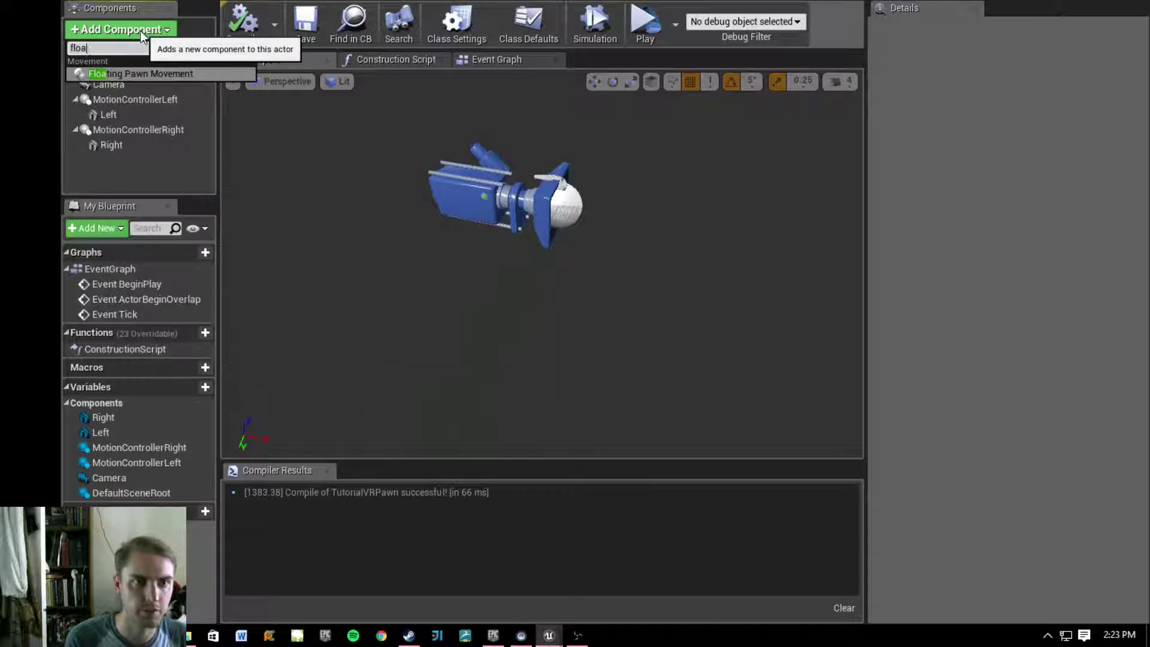
left_click(131, 73)
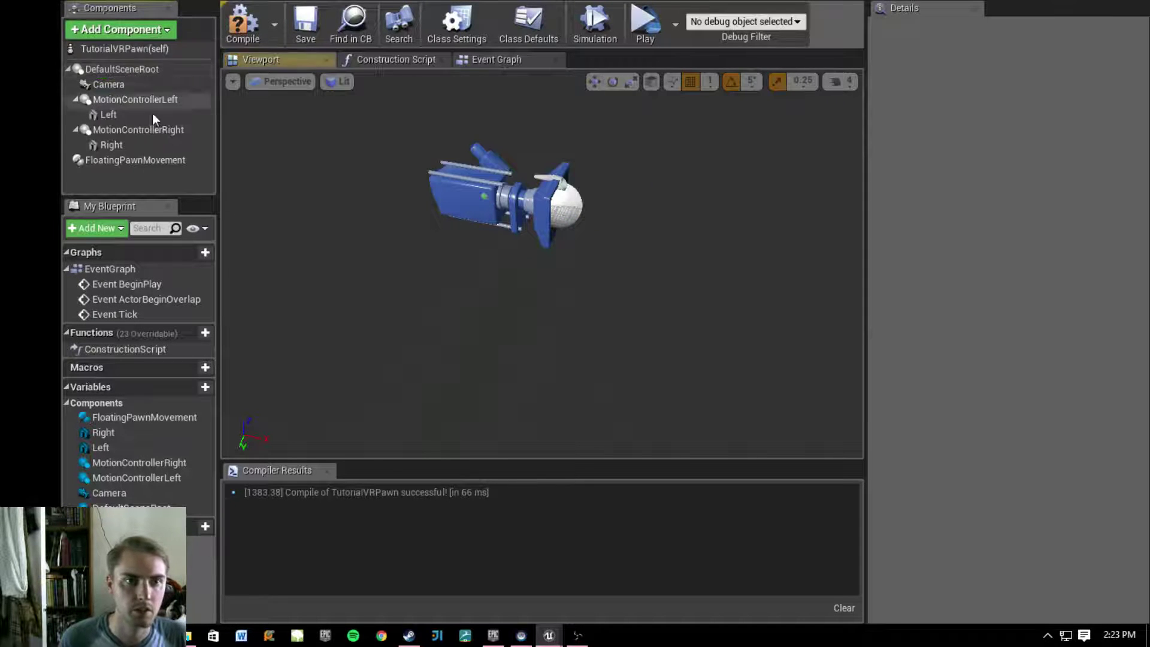
left_click(252, 22)
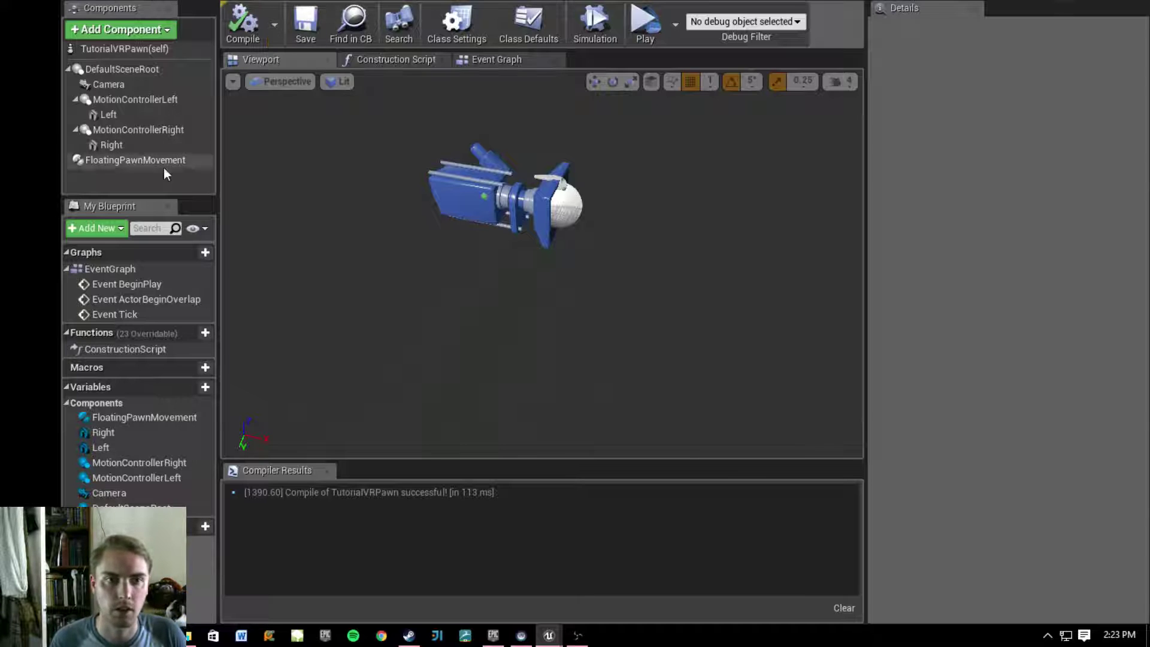
left_click(249, 35)
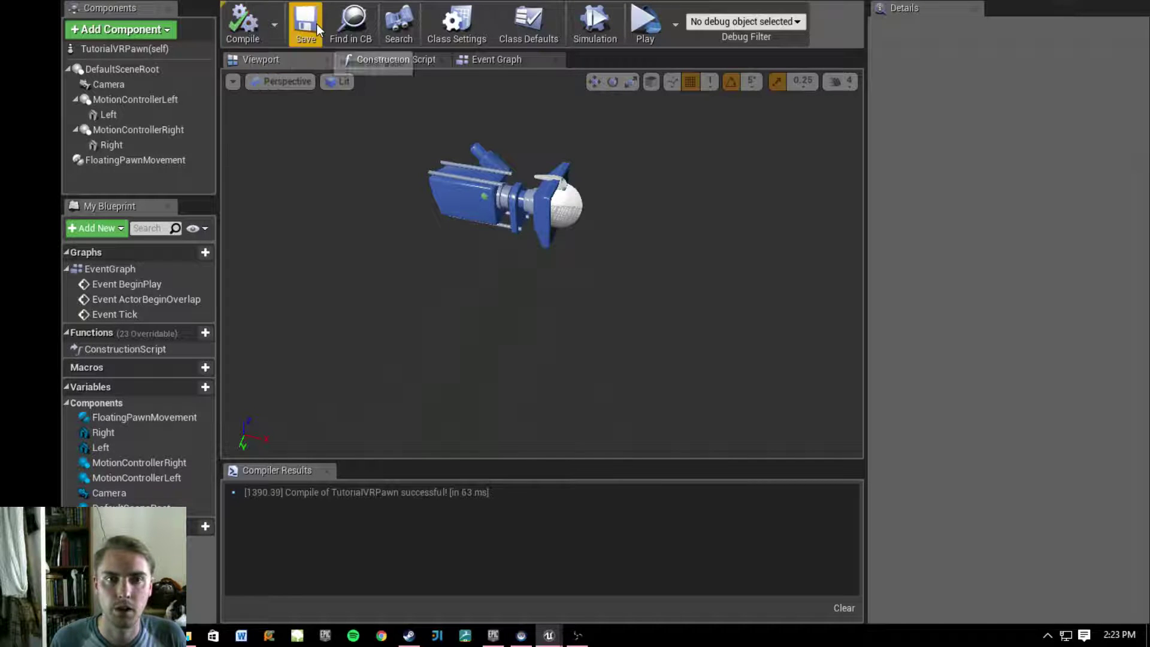
- Add an Enable HMD node to the pawn's event graph, wired from the Event BeginPlay execution output
left_click(502, 59)
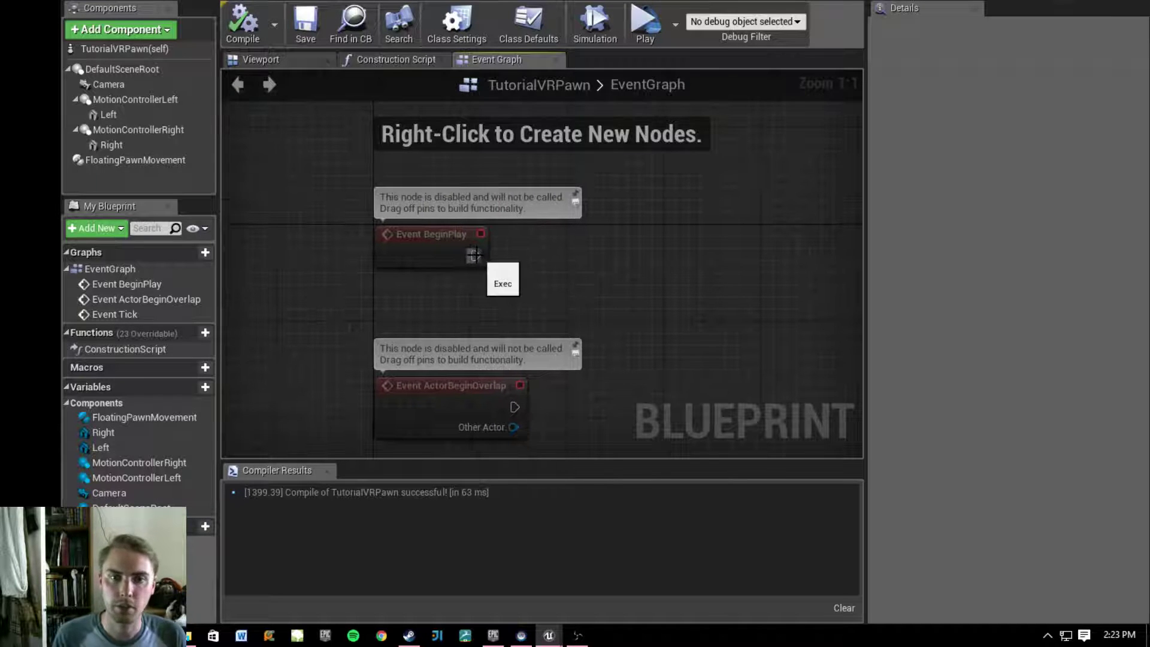
left_click_drag(475, 255, 563, 264)
left_click(625, 217)
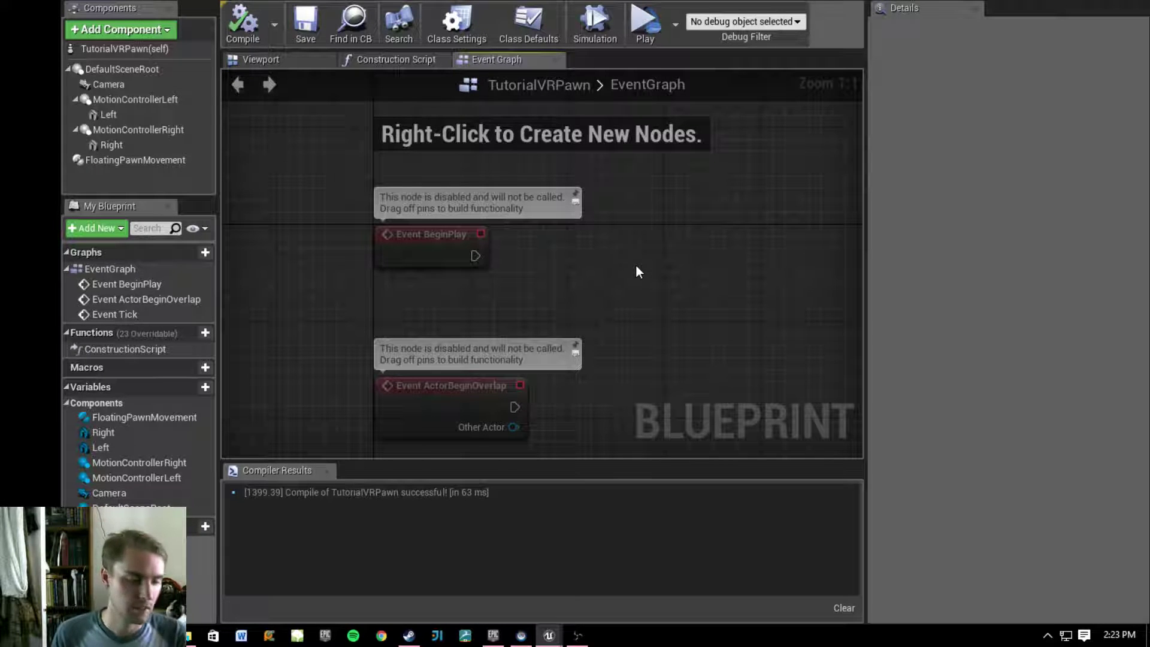
left_click_drag(475, 255, 627, 253)
type("e")
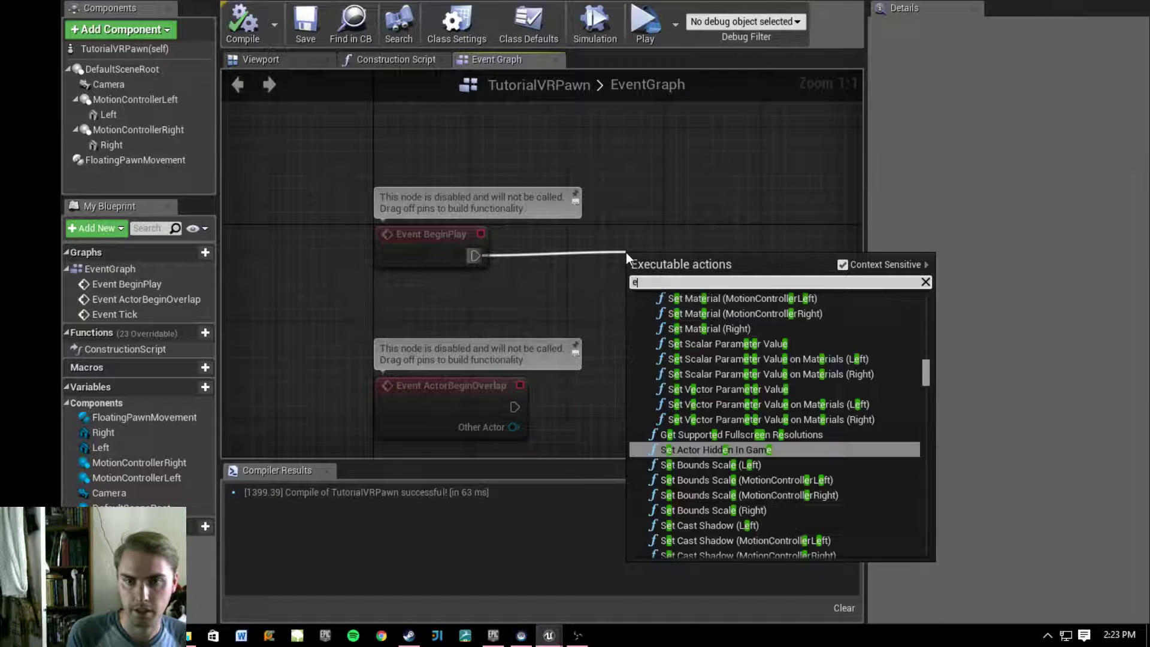
type("nablehmd")
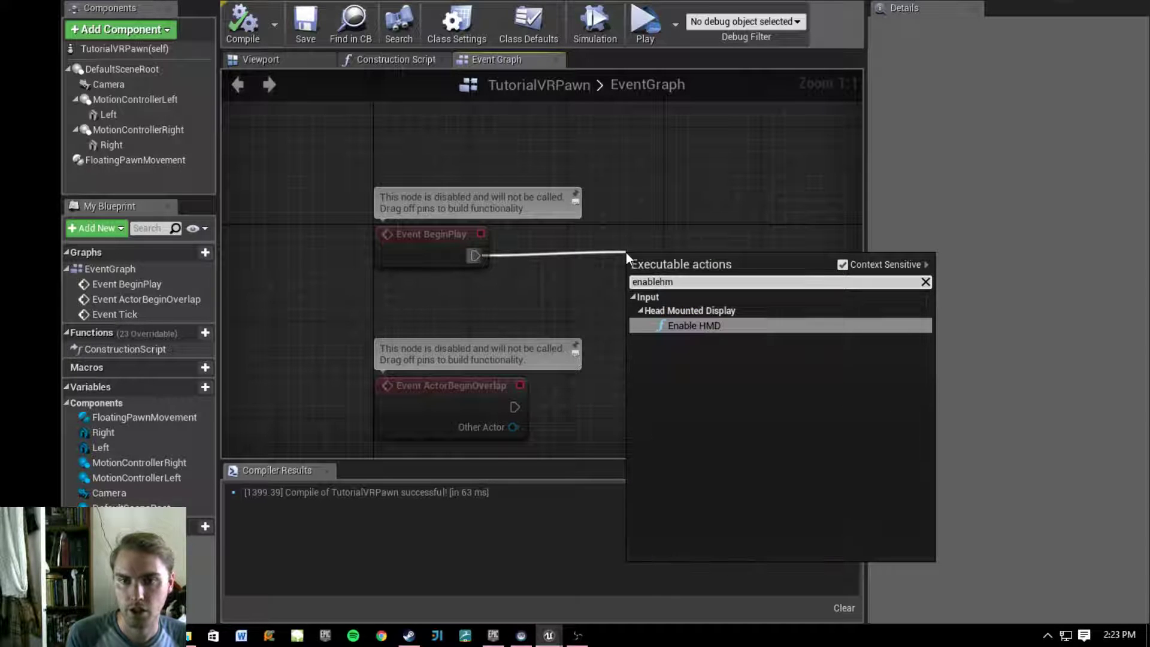
key("Return")
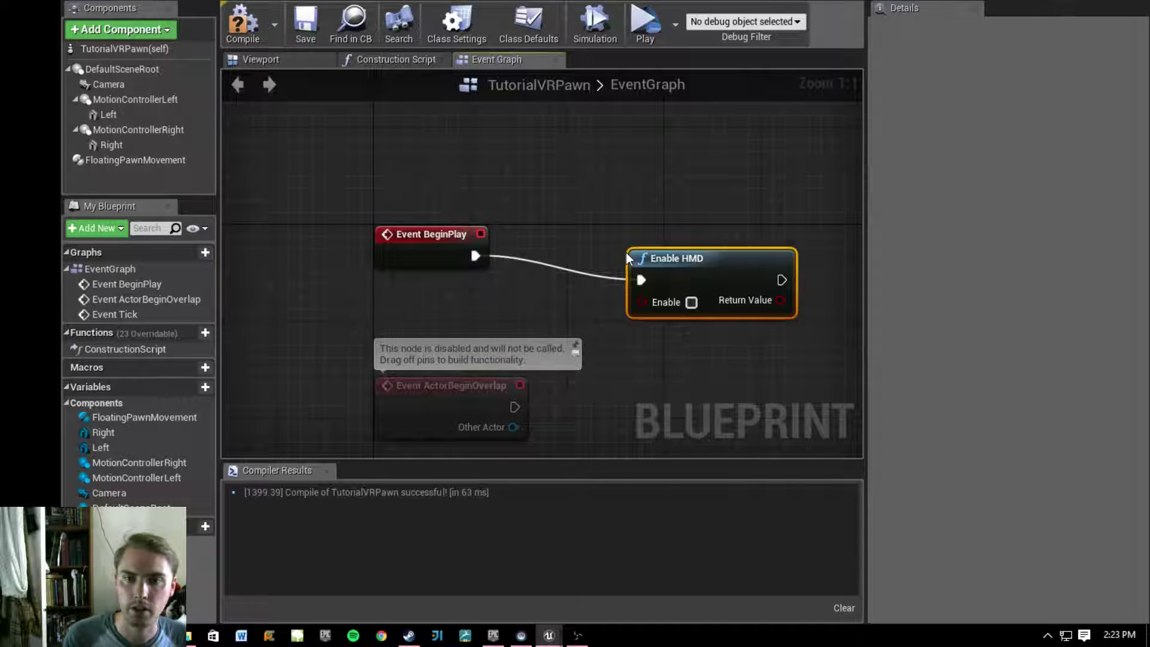
- Line up the Enable HMD node with Event BeginPlay, turn on its Enable option and compile
left_click_drag(701, 302, 677, 277)
left_click(667, 278)
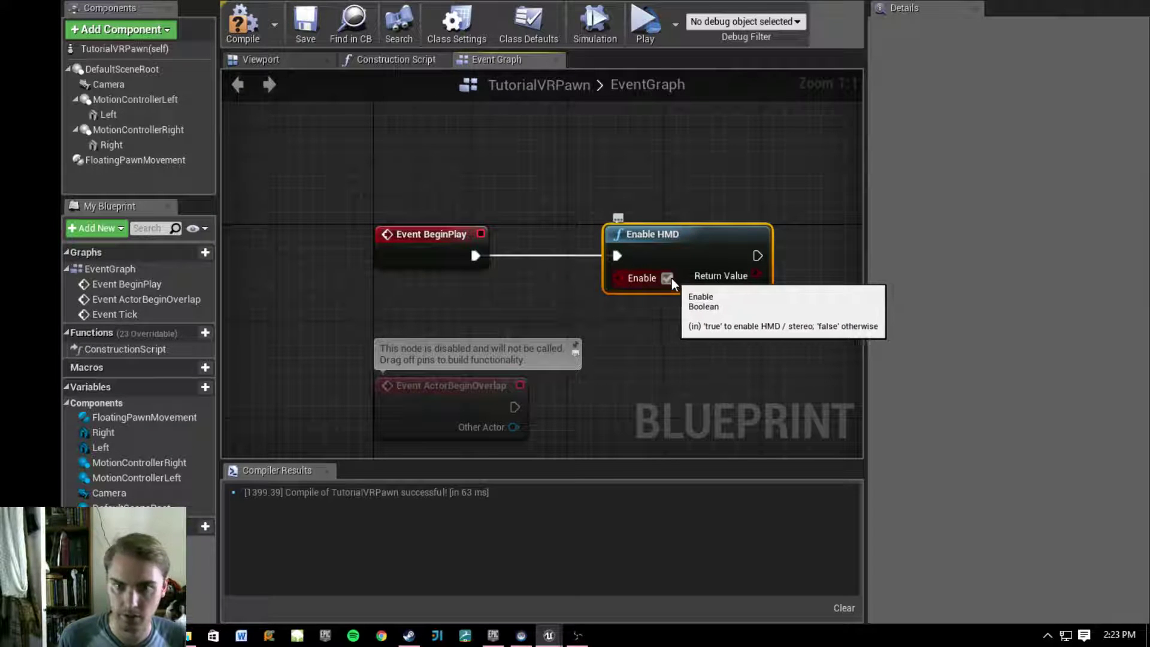
left_click(239, 31)
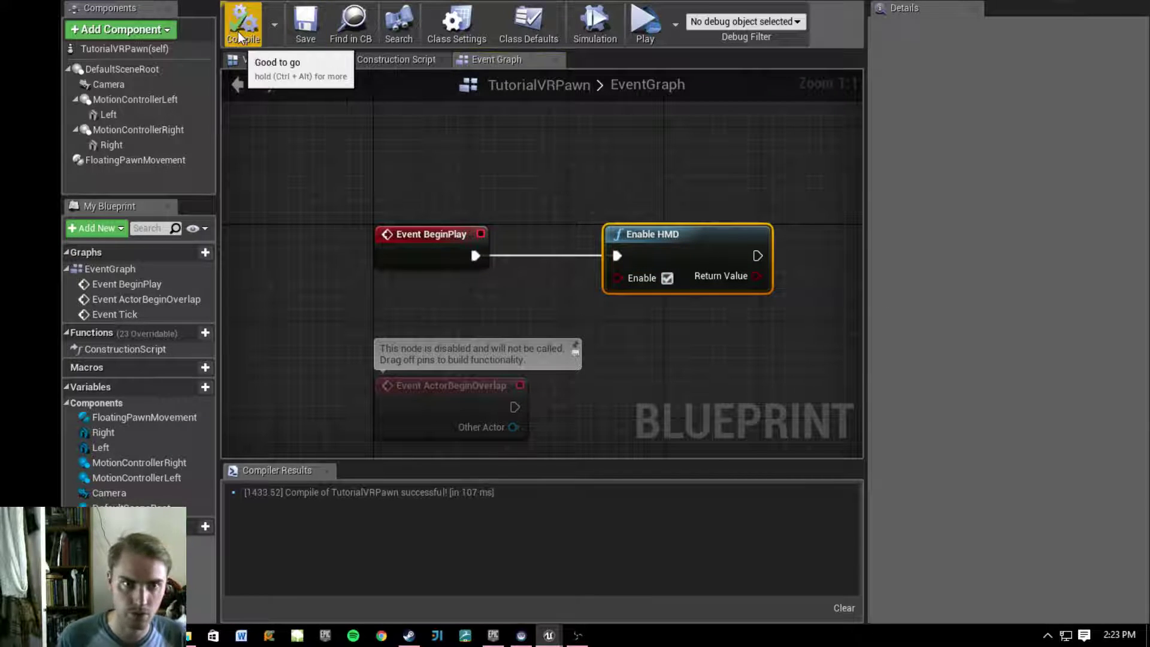
mouse_move(679, 239)
left_mouse_down()
mouse_move(656, 228)
mouse_move(656, 240)
left_mouse_up()
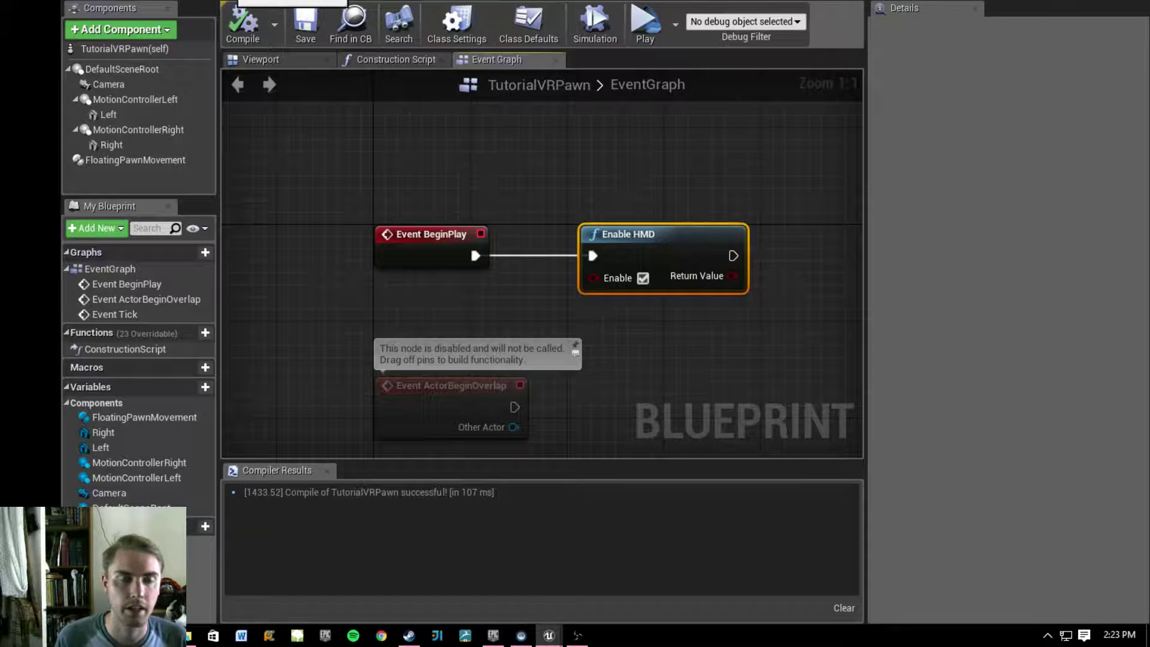
left_click(236, 36)
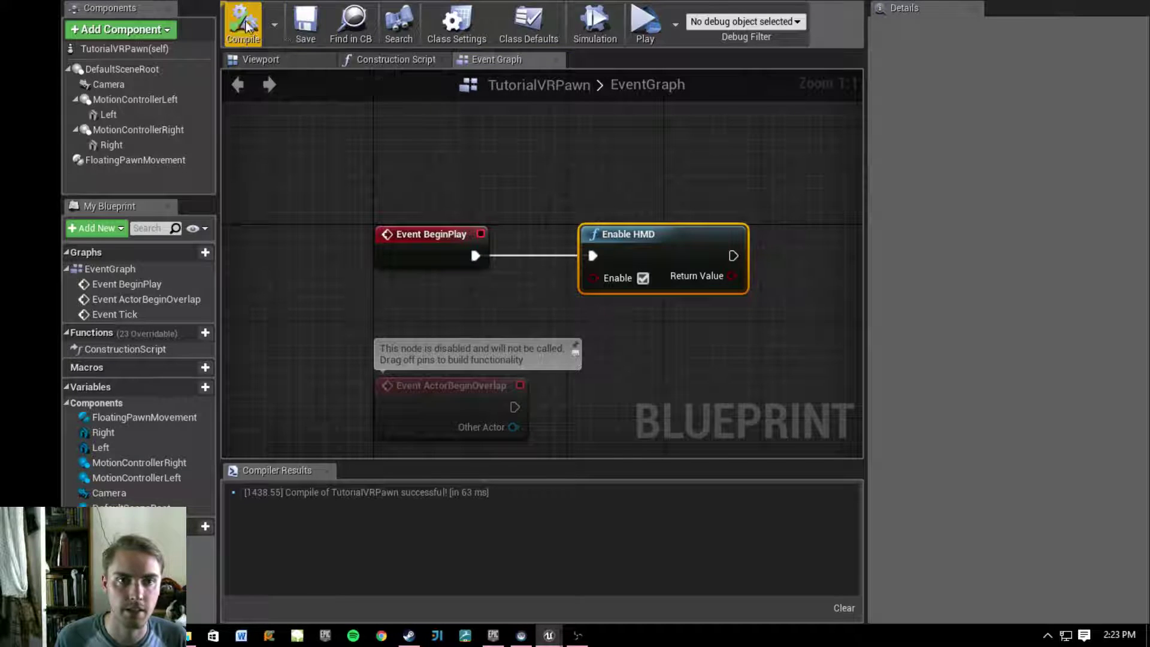
- Review the pawn's Camera, FloatingPawnMovement and MotionControllerRight components and its event graph, collapsing both motion controllers in the component hierarchy
left_click(274, 59)
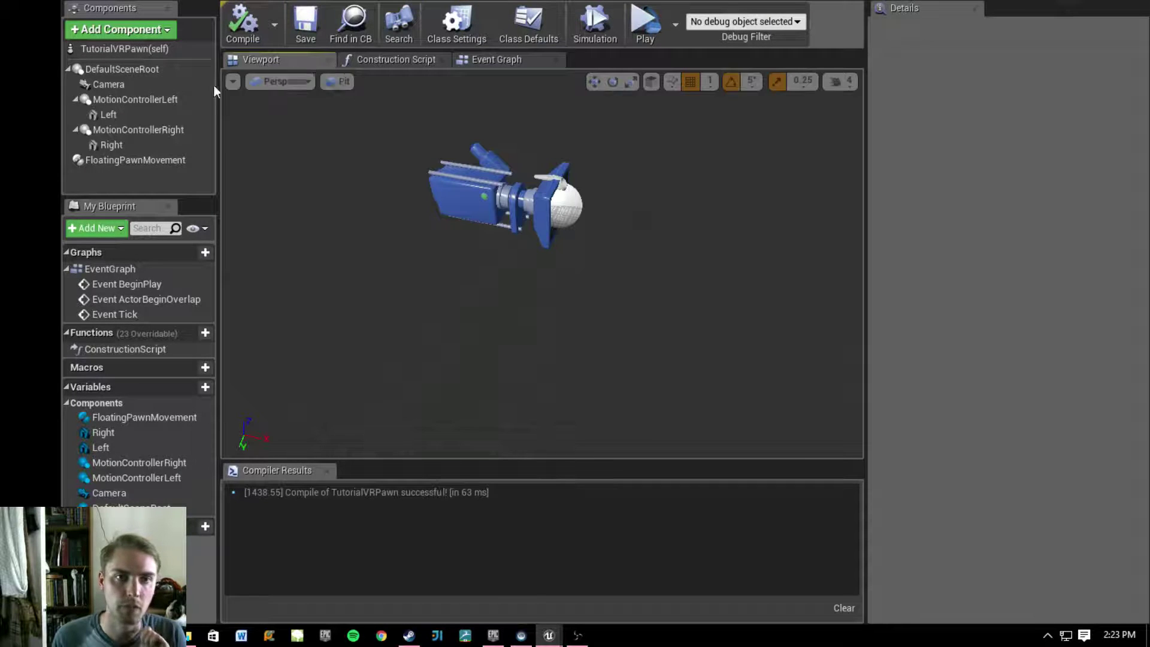
left_click(117, 87)
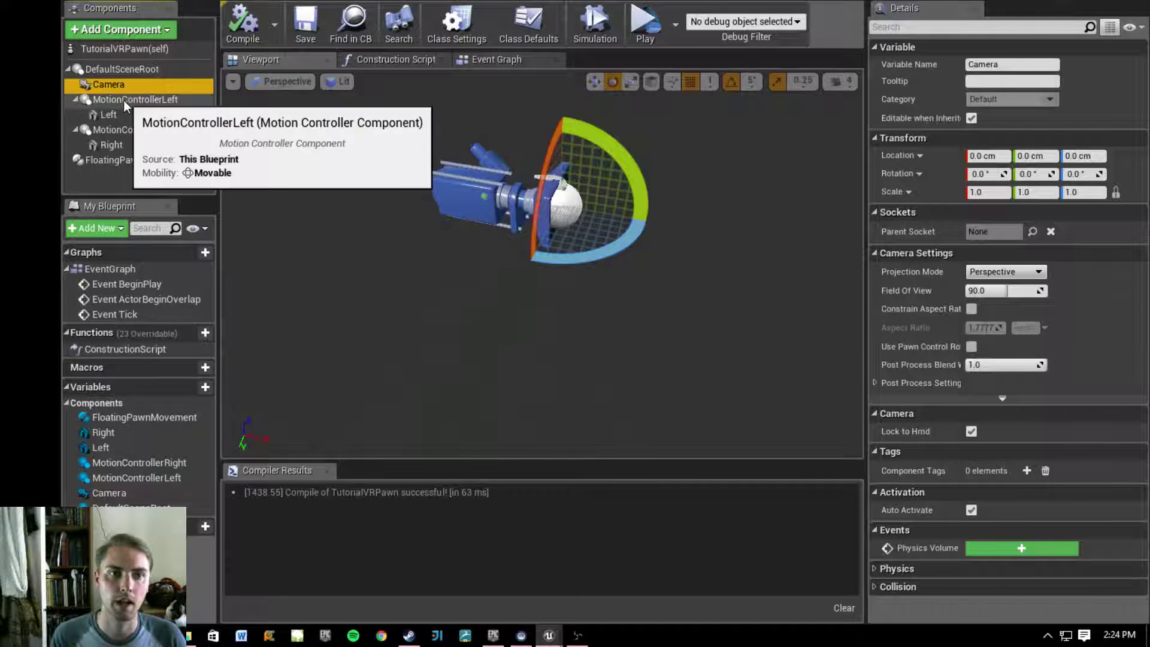
left_click(75, 99)
left_click(75, 114)
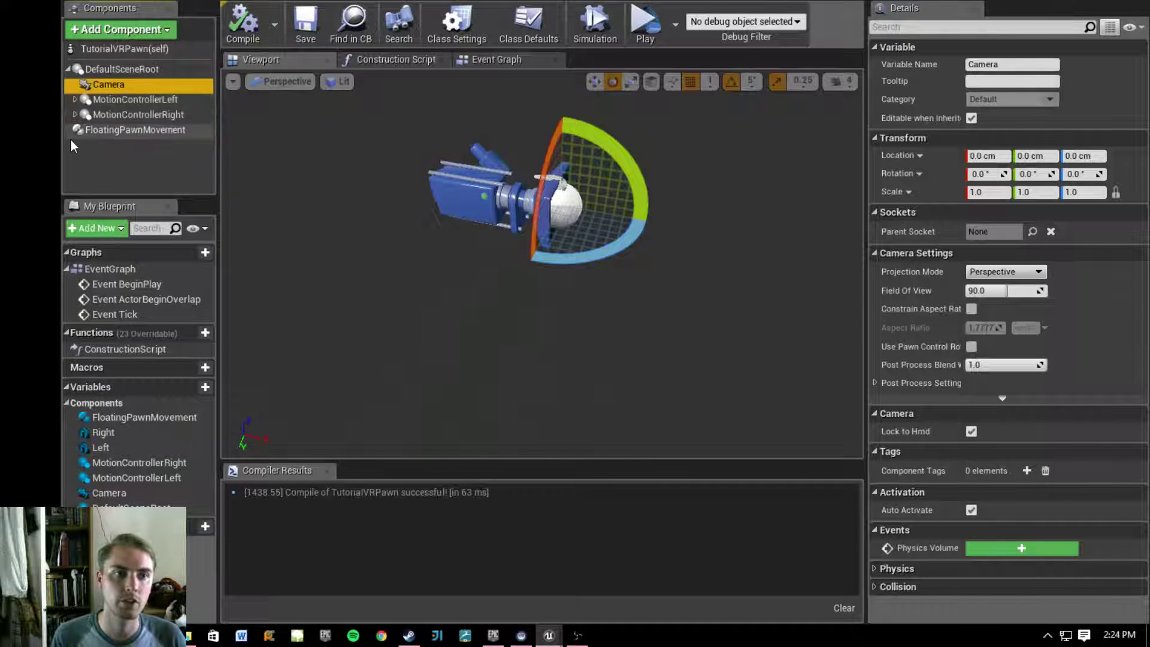
left_click(134, 131)
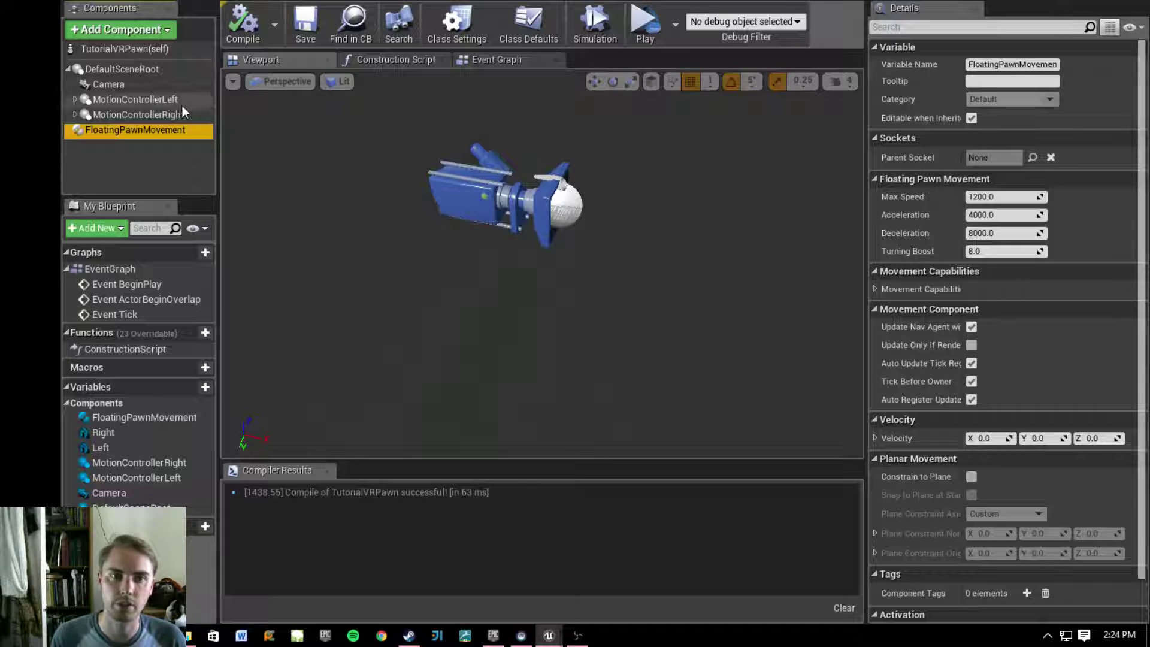
left_click(521, 59)
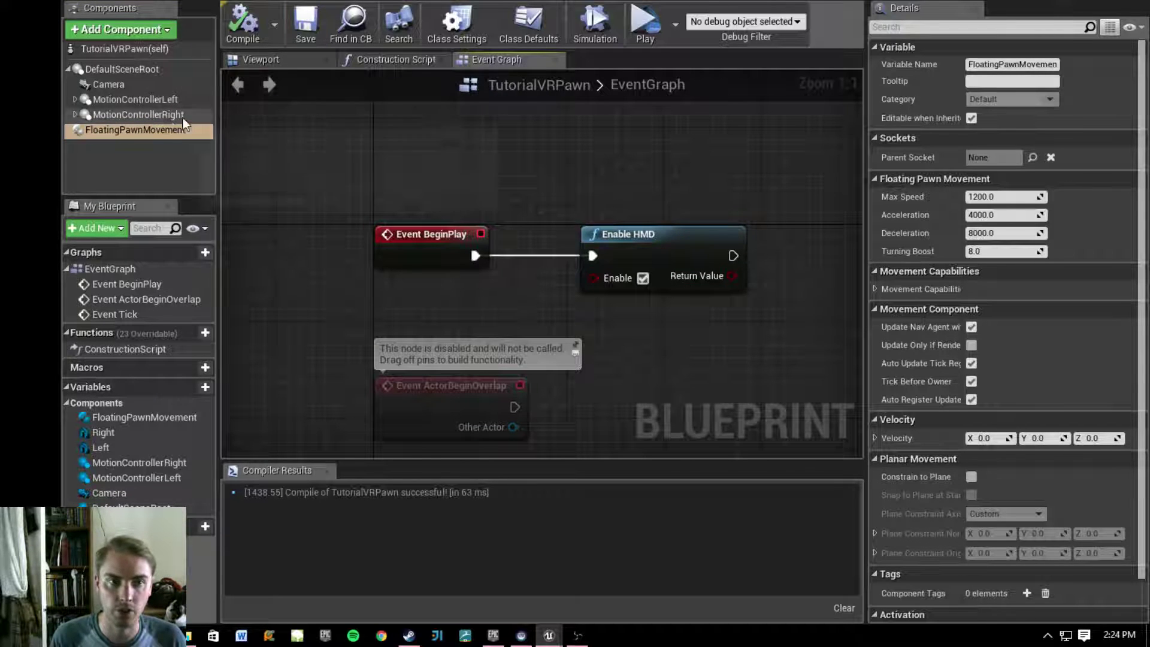
left_click(282, 61)
left_click(118, 114)
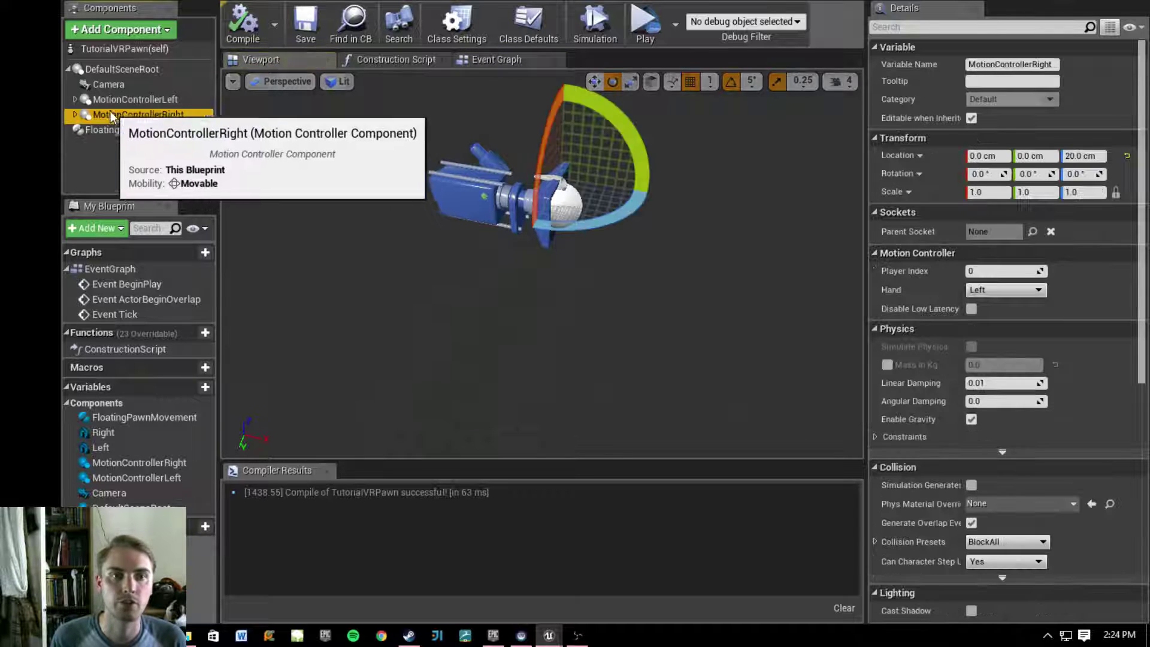
- Expand both motion controllers in the component hierarchy, set MotionControllerRight's Hand to Right and compile the pawn blueprint
left_click(165, 100)
left_click(76, 100)
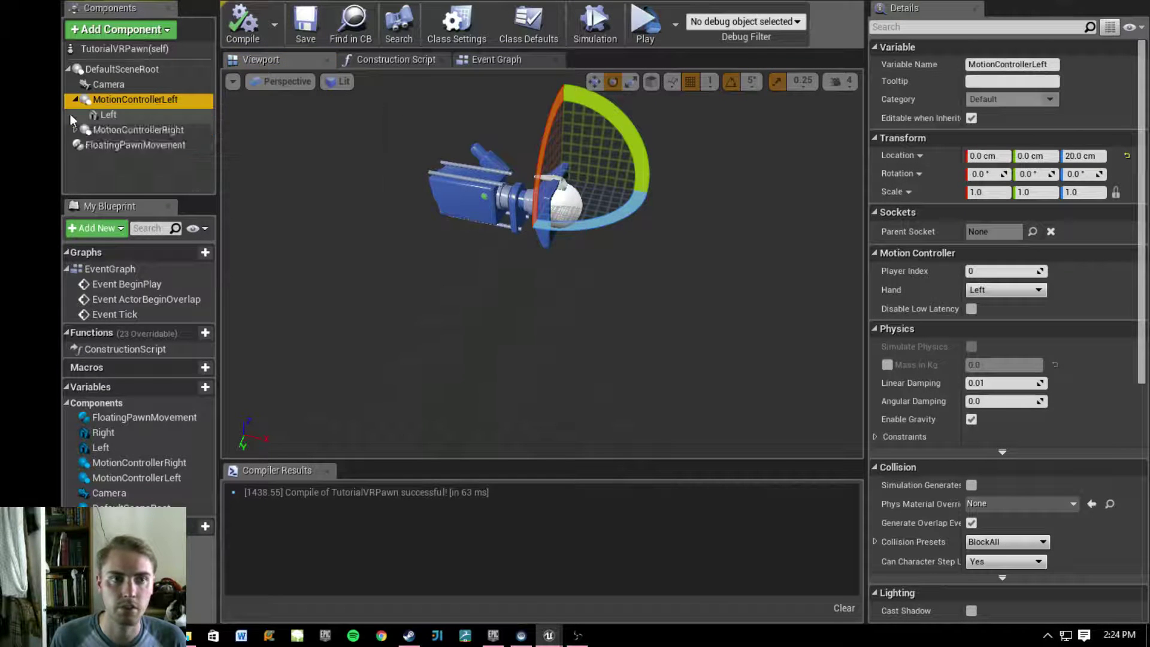
left_click(75, 130)
left_click(112, 145)
left_click(121, 115)
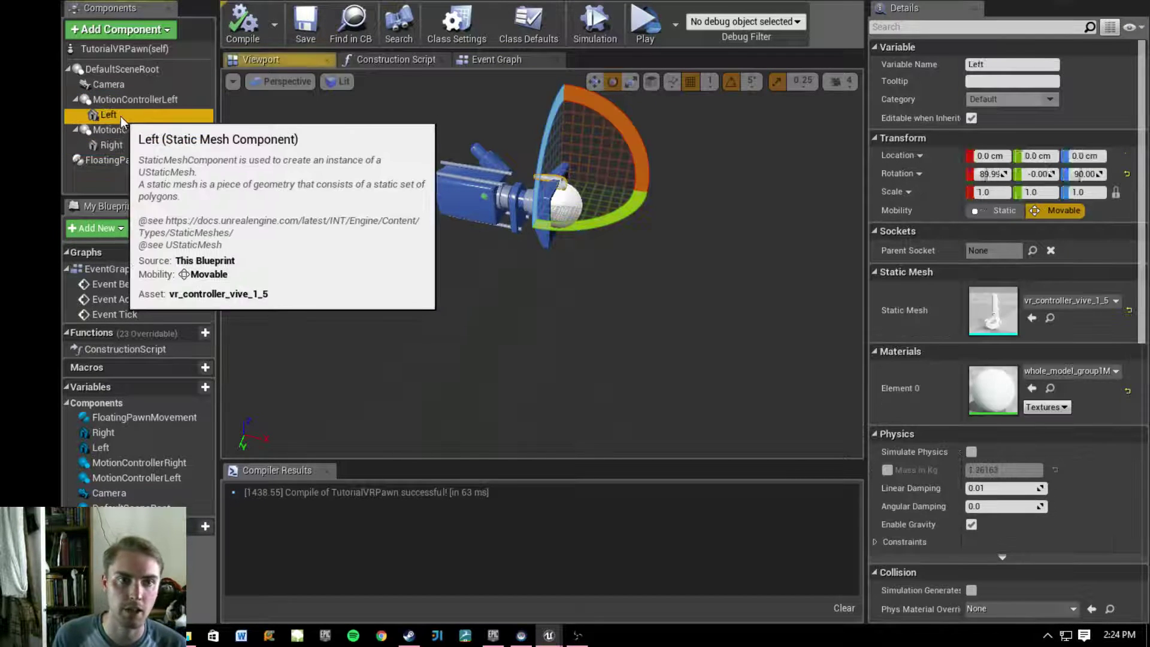
left_click(138, 130)
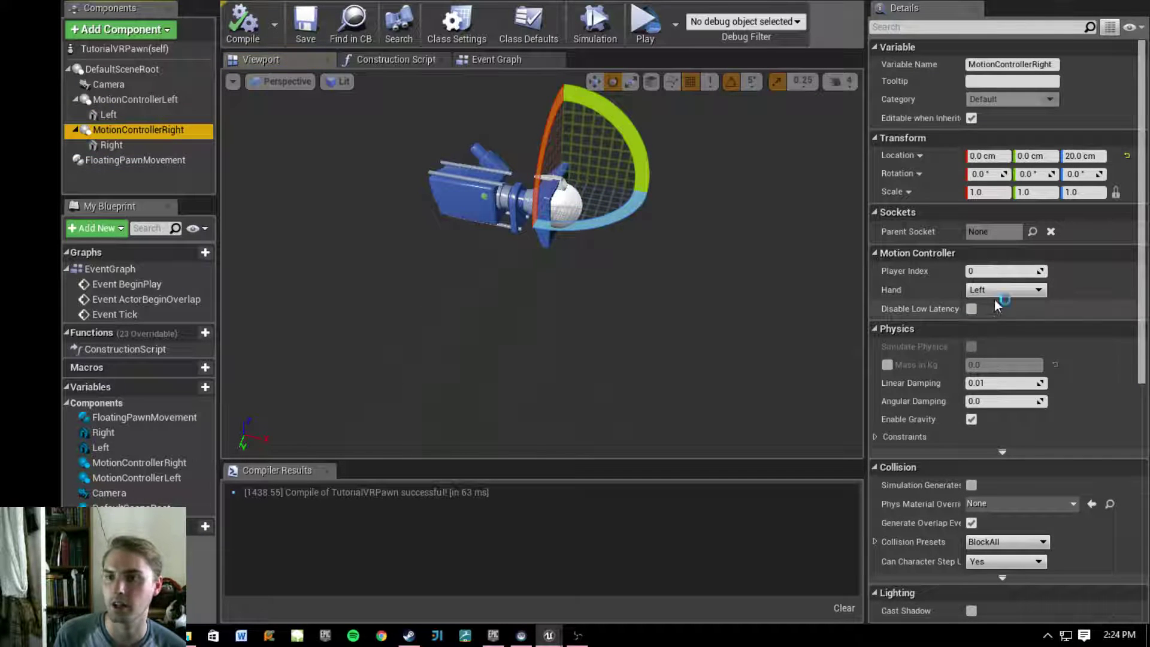
left_click(124, 98)
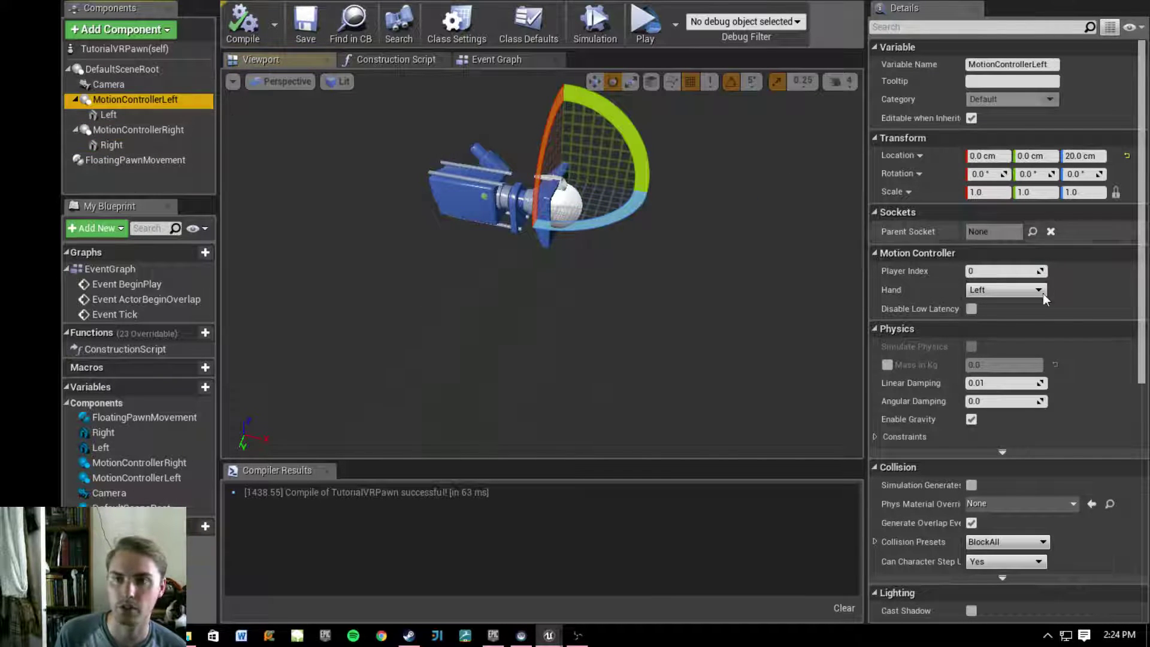
left_click(123, 128)
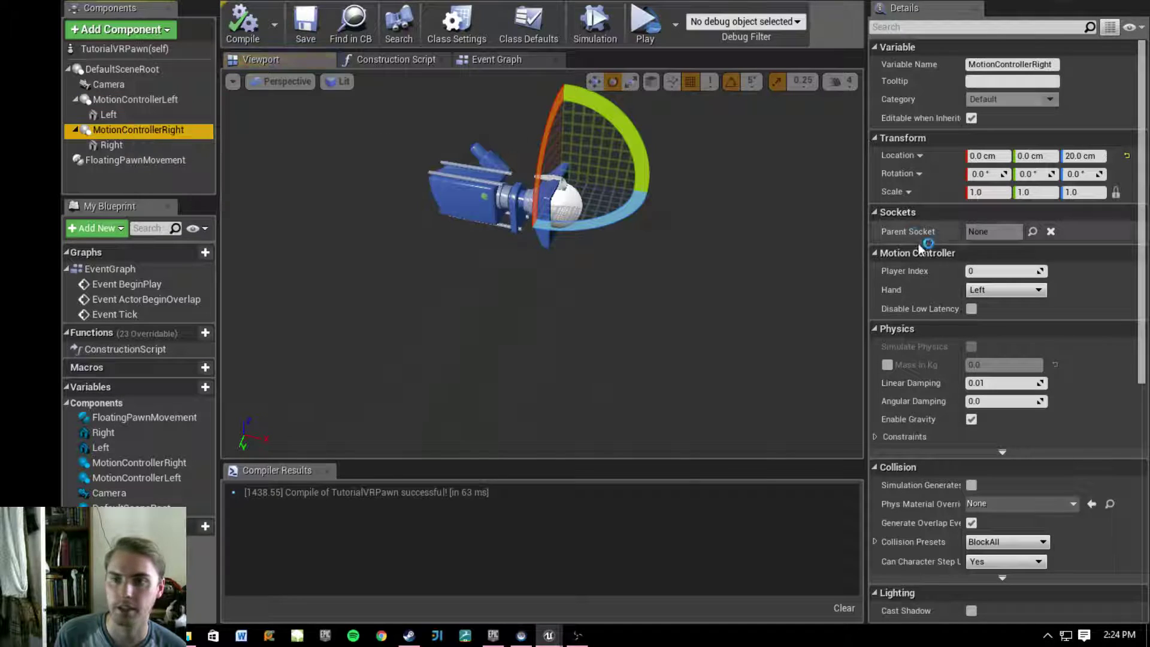
left_click(1007, 290)
left_click(1005, 312)
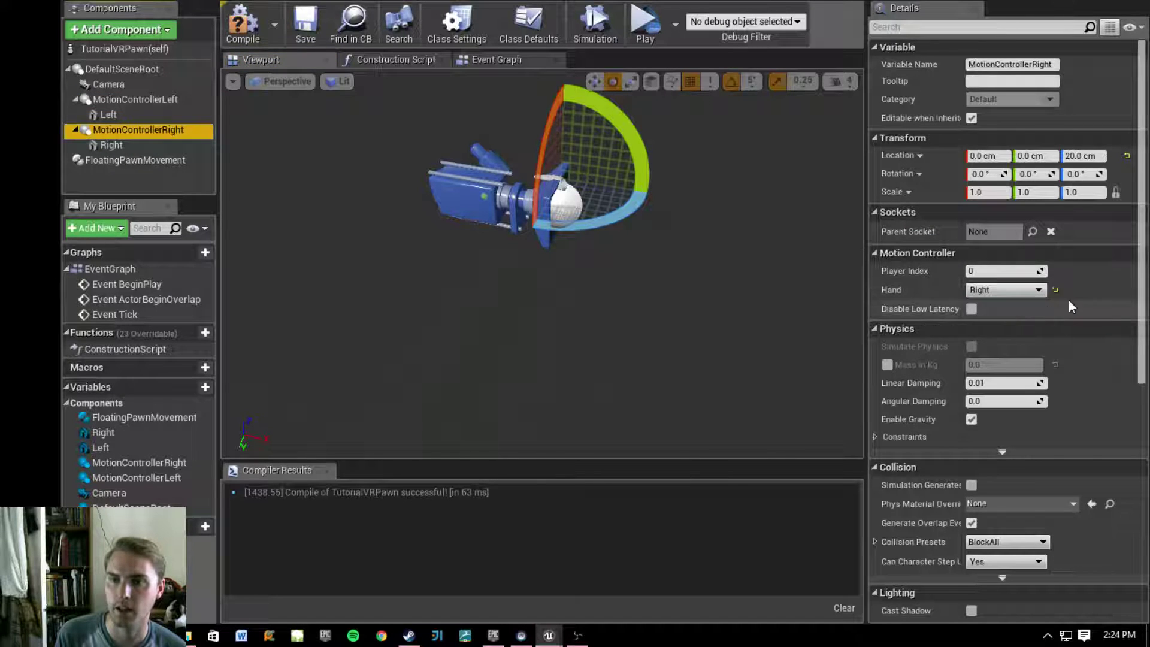
left_click(242, 24)
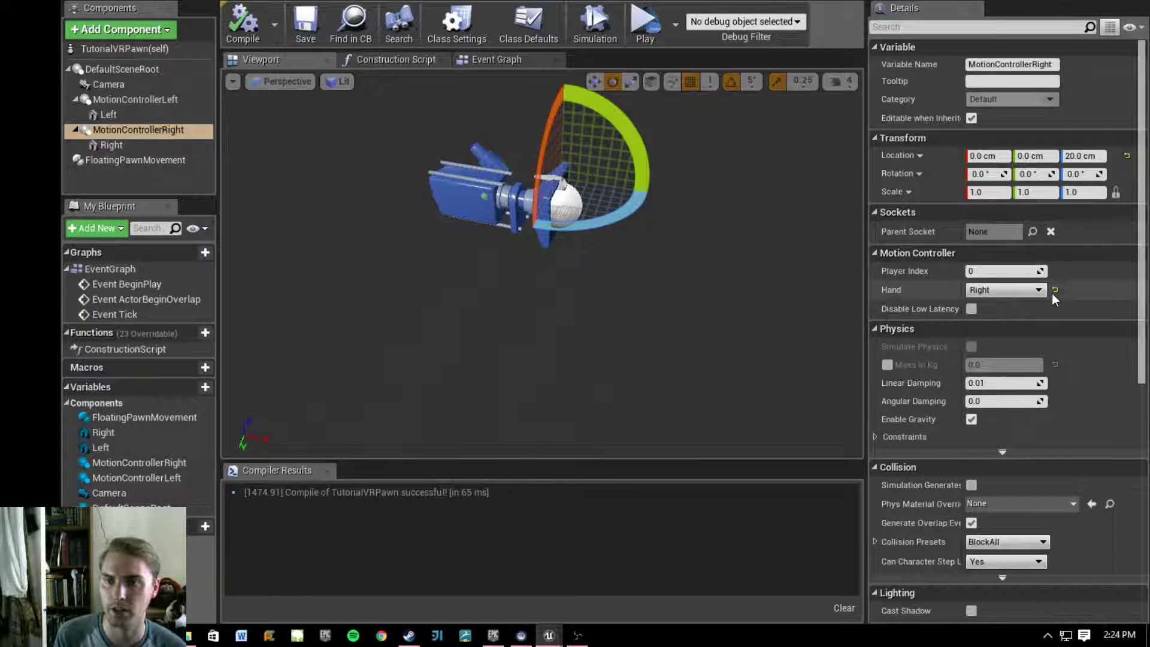
- Check the Hand setting of MotionControllerLeft and the Left and Right mesh components, recompiling the pawn blueprint
left_click(135, 99)
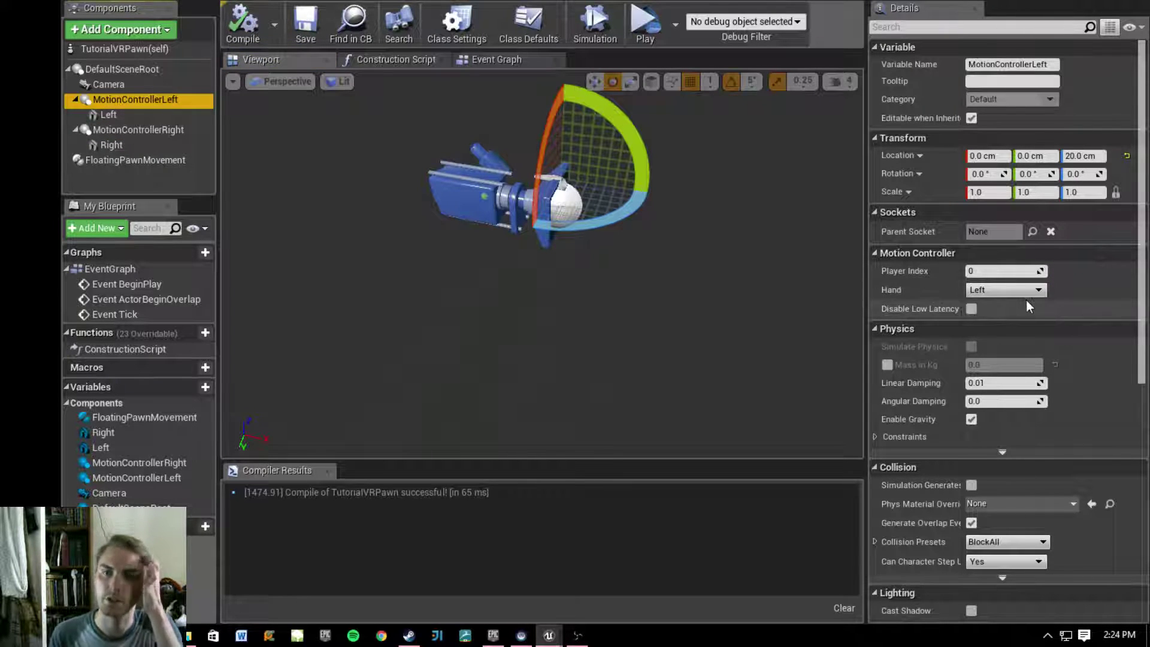
left_click(247, 27)
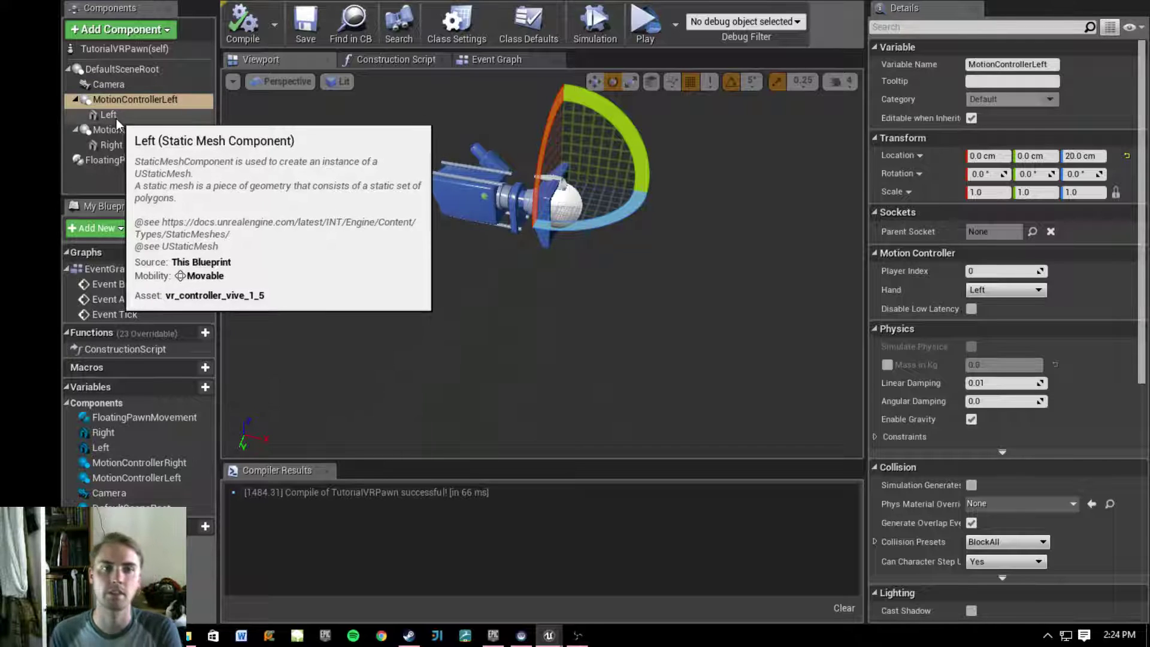
left_click(109, 116)
left_click(117, 146)
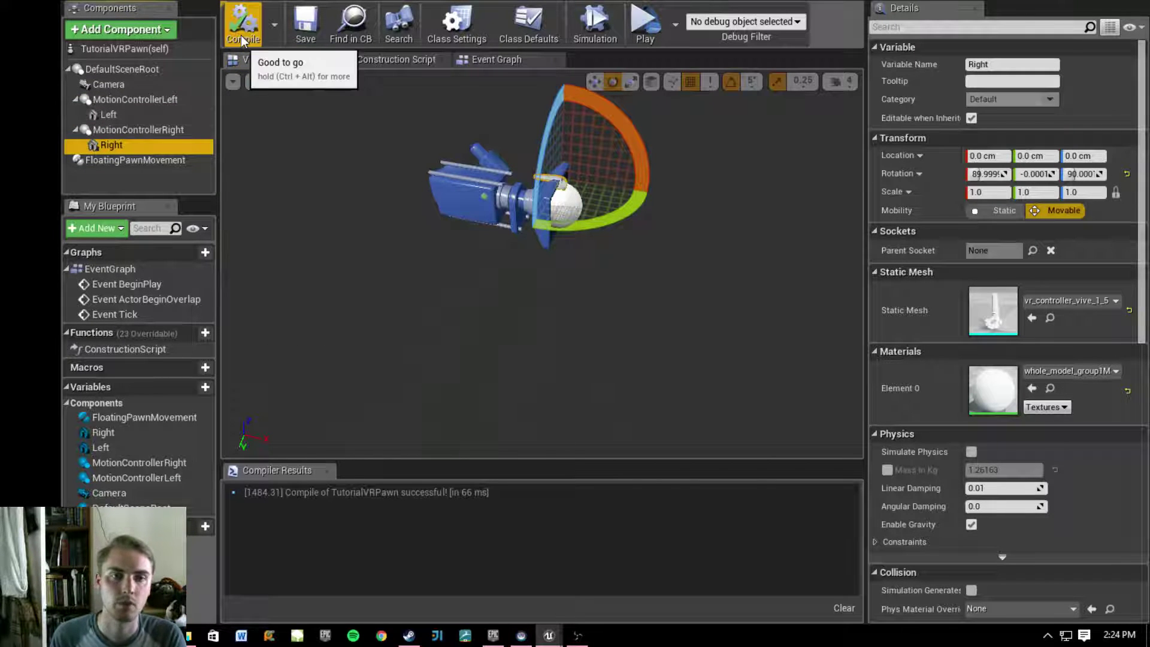
left_click(241, 35)
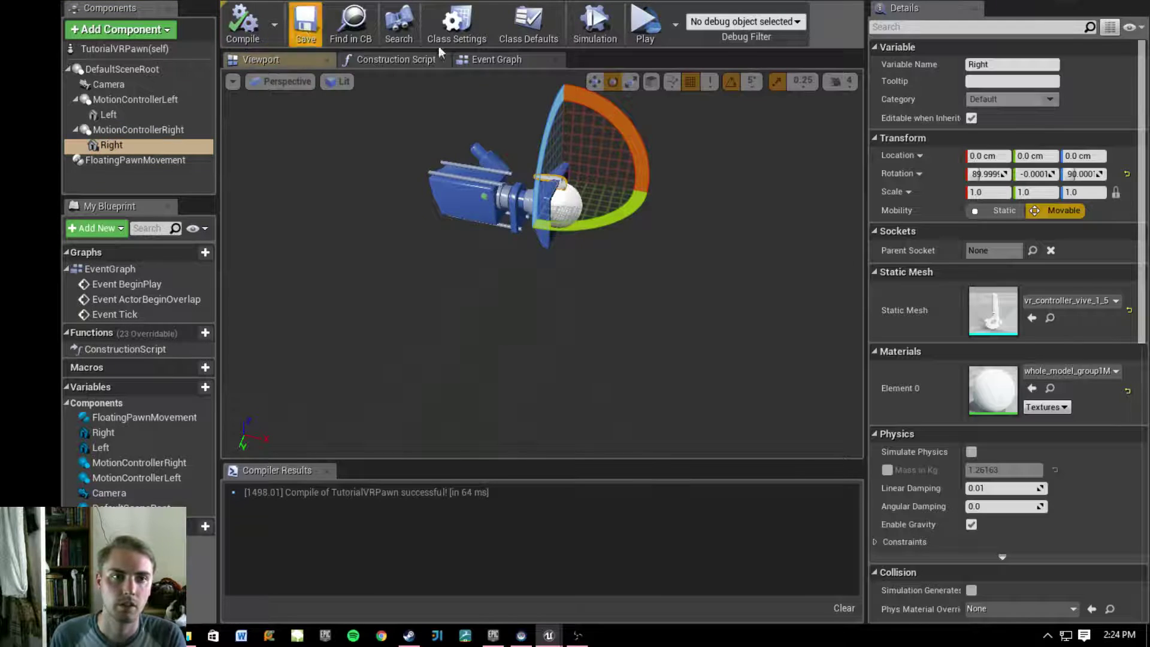
- Move the Enable HMD node slightly closer to Event BeginPlay in the event graph, compile, and return to the level editor
left_click(497, 59)
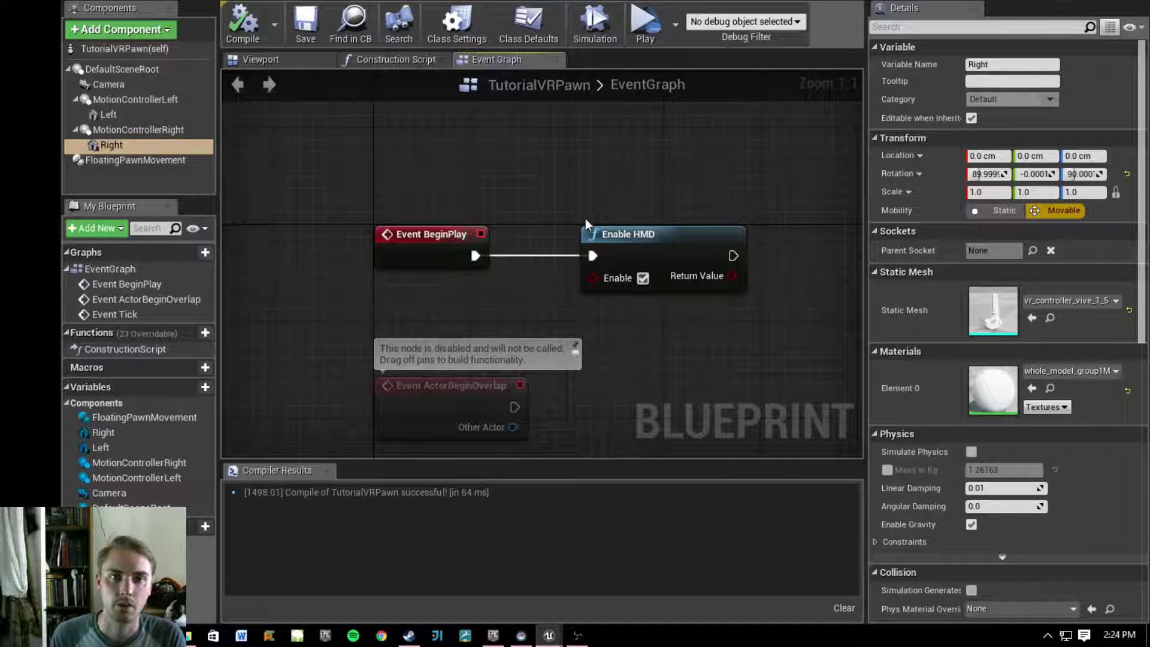
left_click(664, 234)
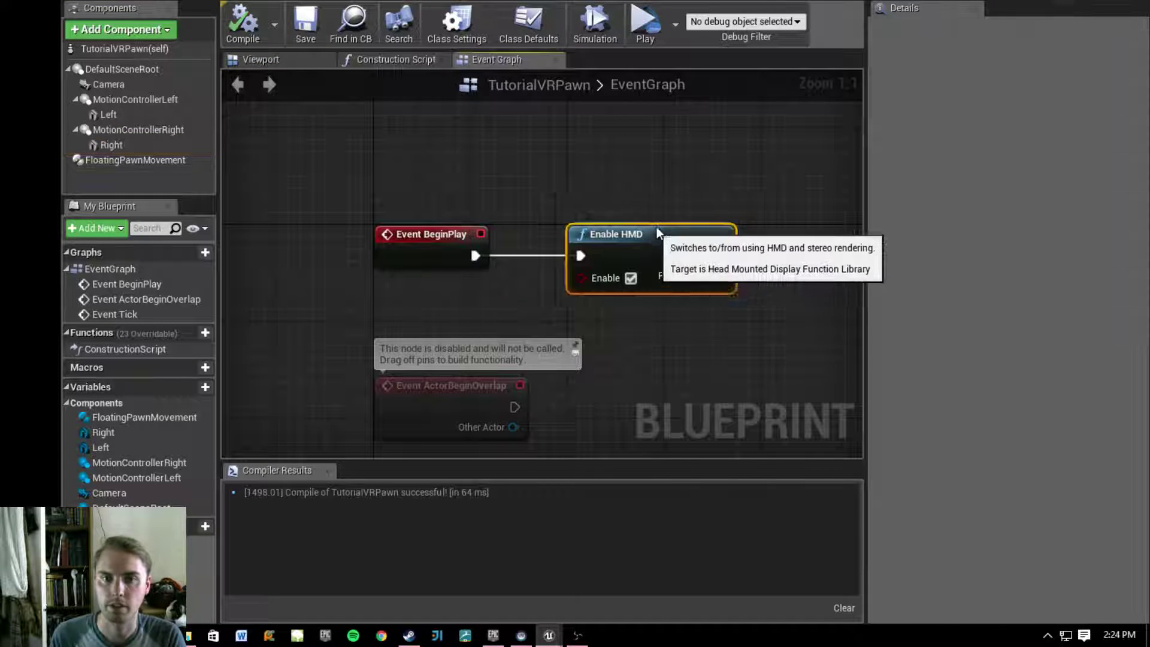
left_click(244, 24)
left_click(297, 7)
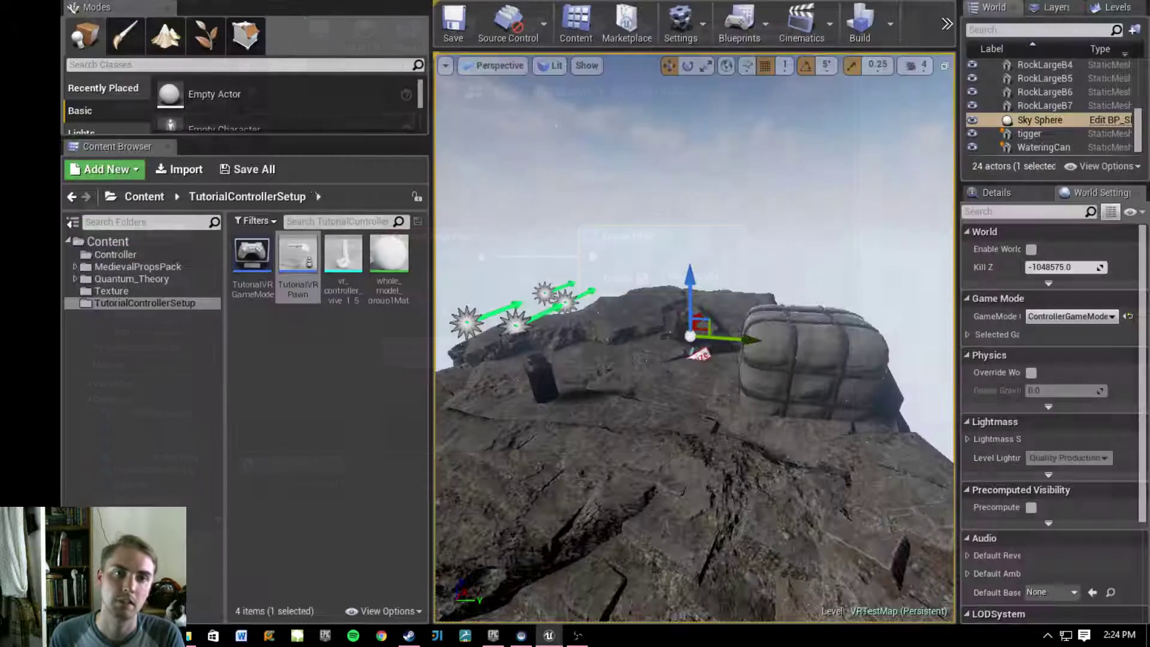
double_click(251, 255)
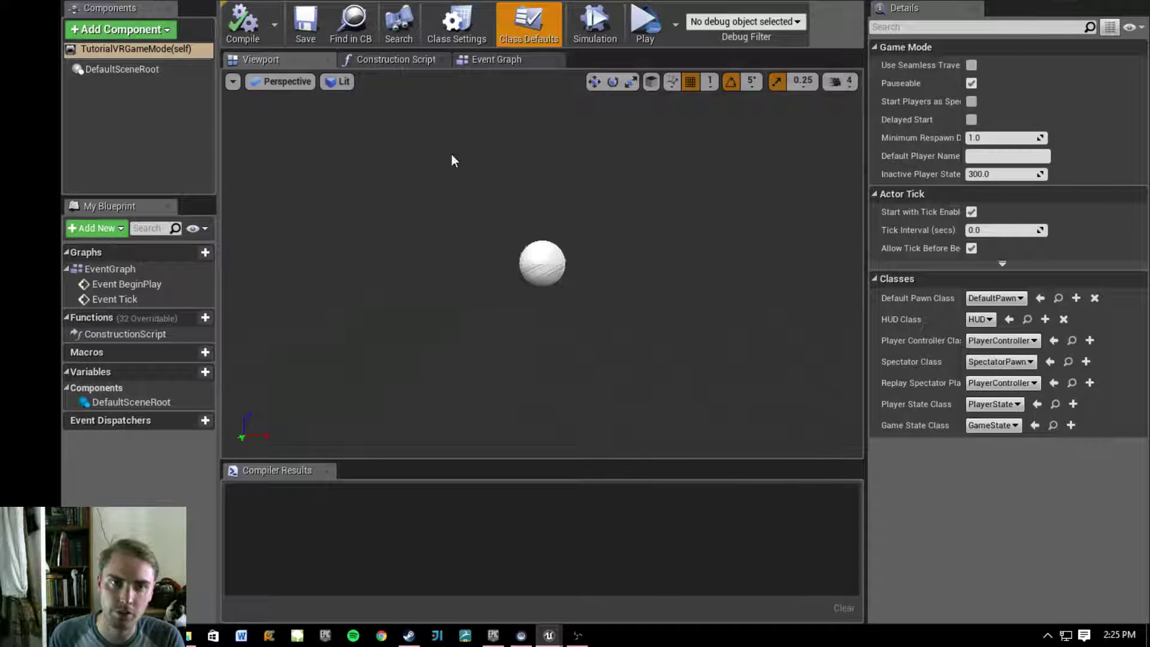
right_click_drag(542, 270, 543, 269)
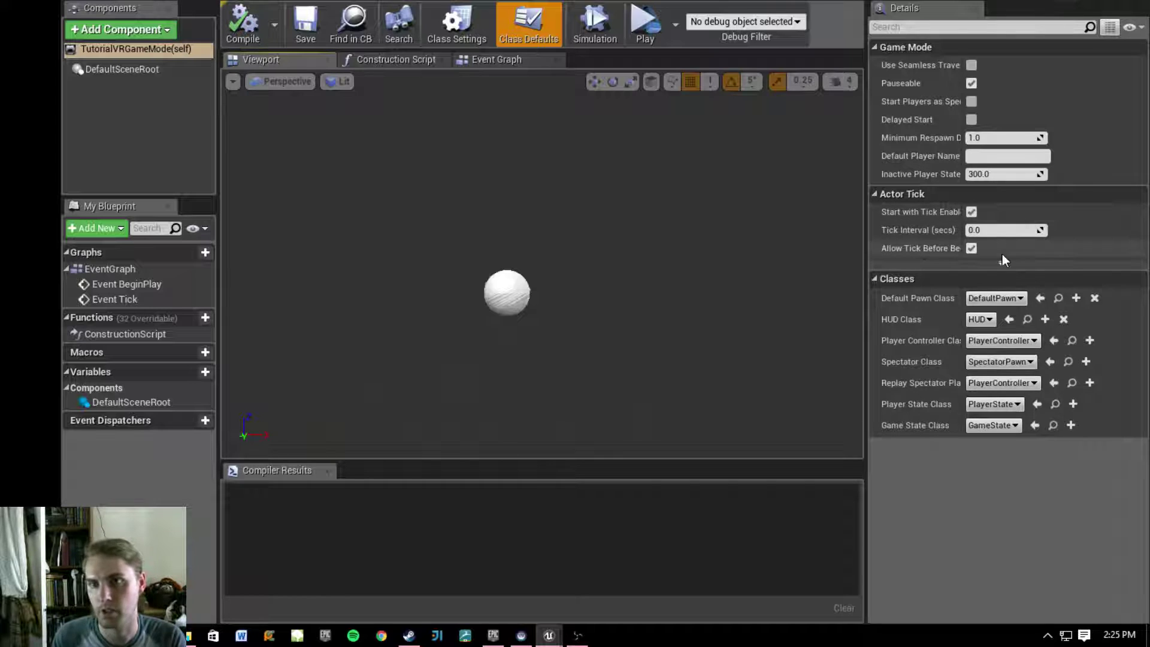
left_click(990, 301)
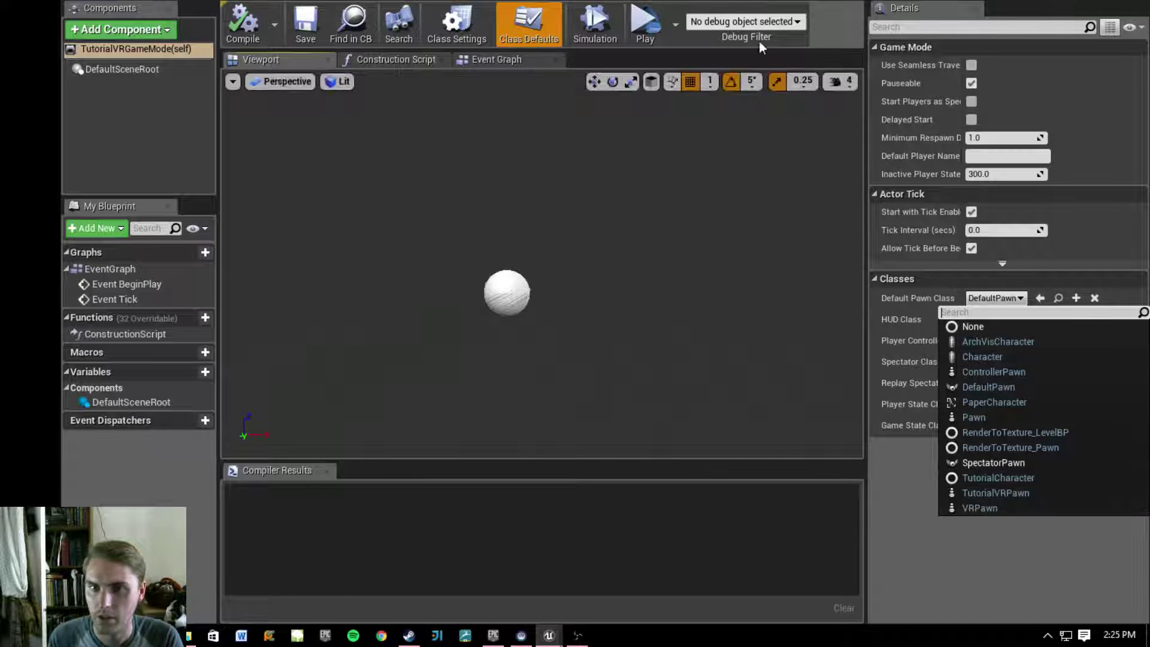
key("alt+Tab")
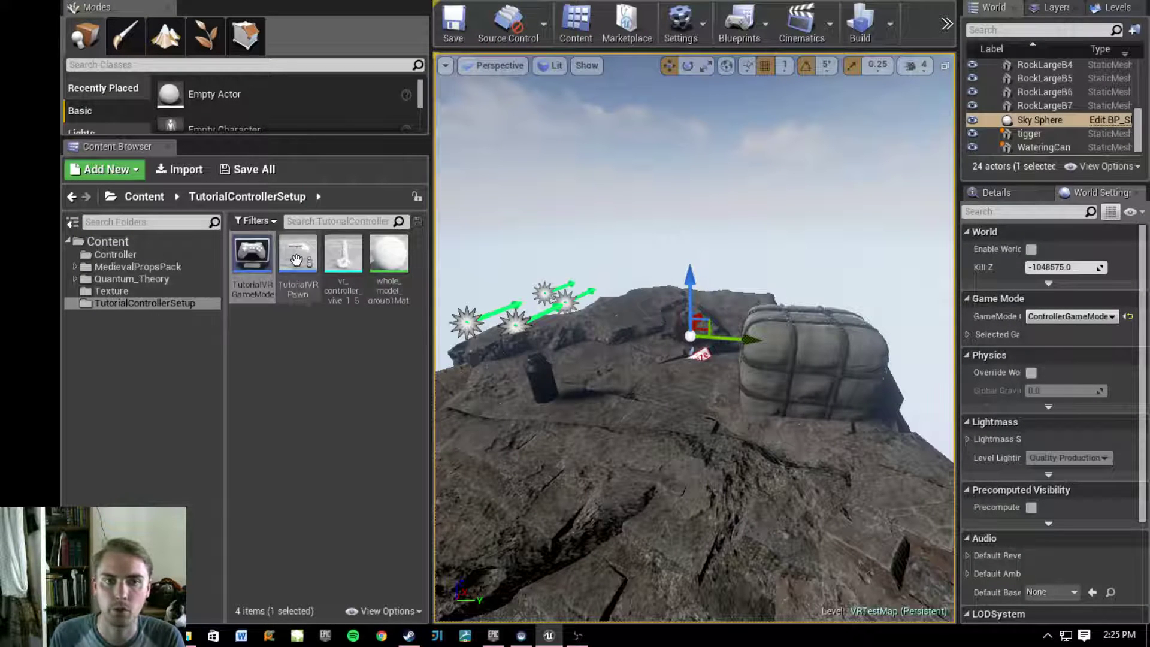
- Set the Default Pawn Class of TutorialVRGameMode to TutorialVRPawn, then compile and save the game mode blueprint
double_click(253, 259)
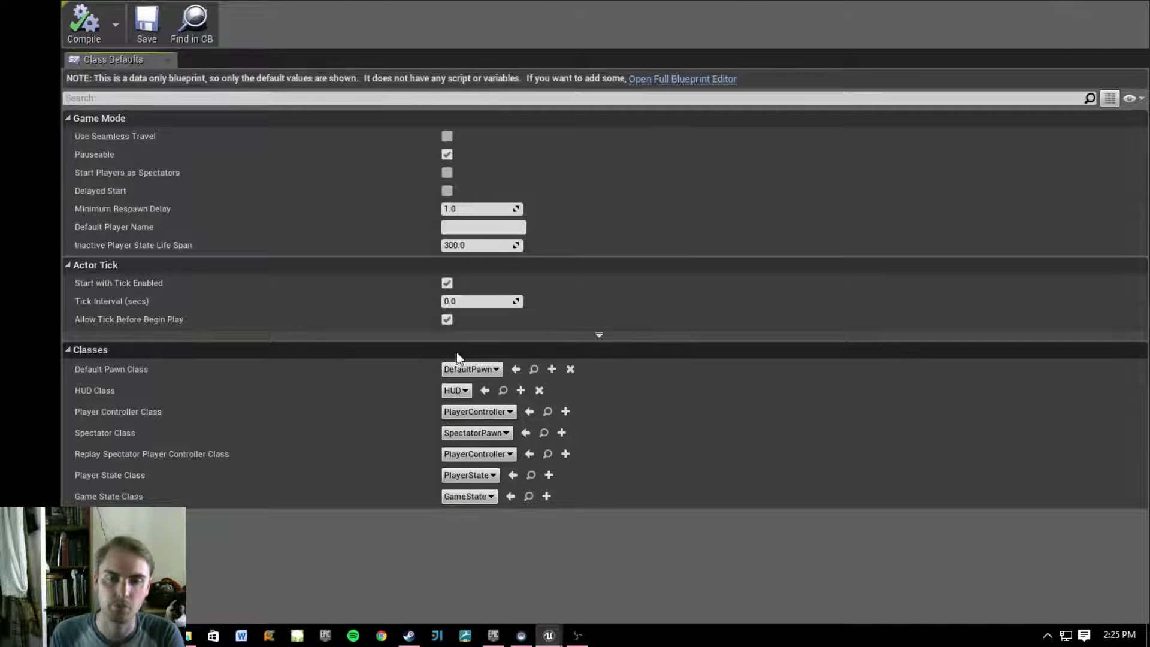
left_click(472, 369)
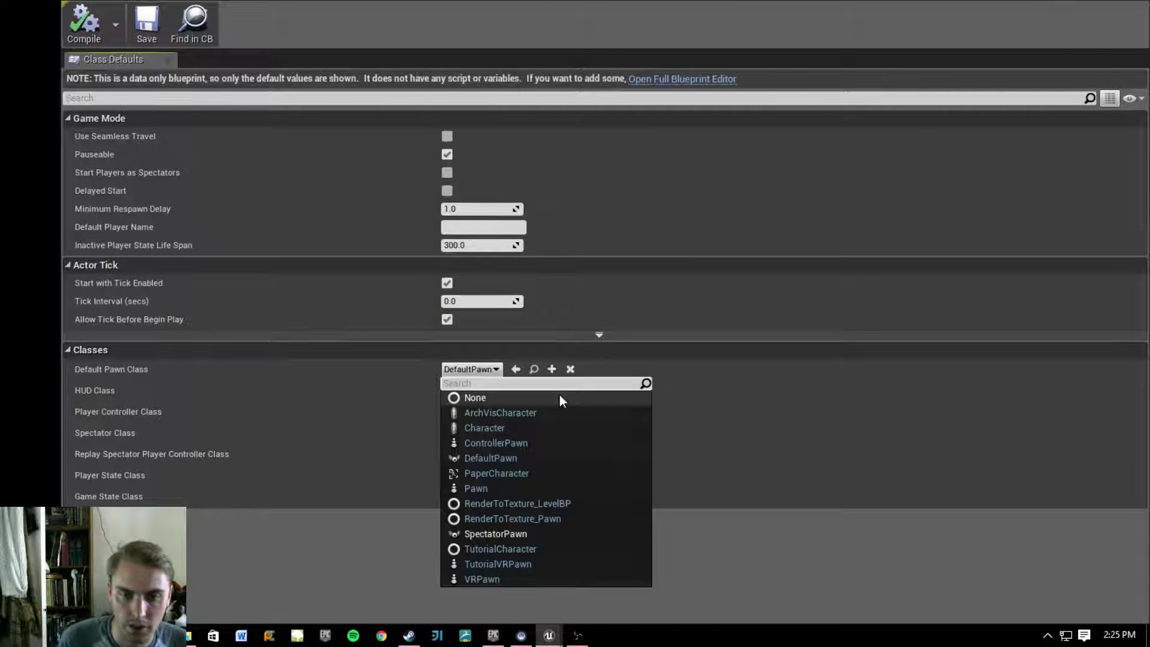
left_click(541, 563)
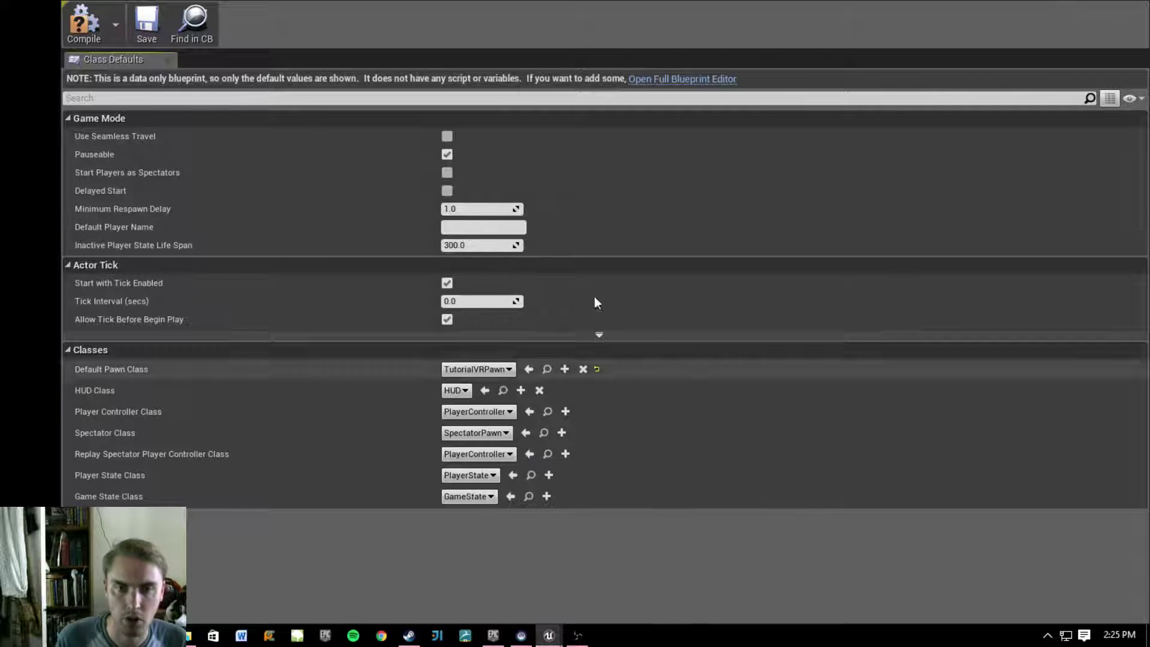
left_click(84, 29)
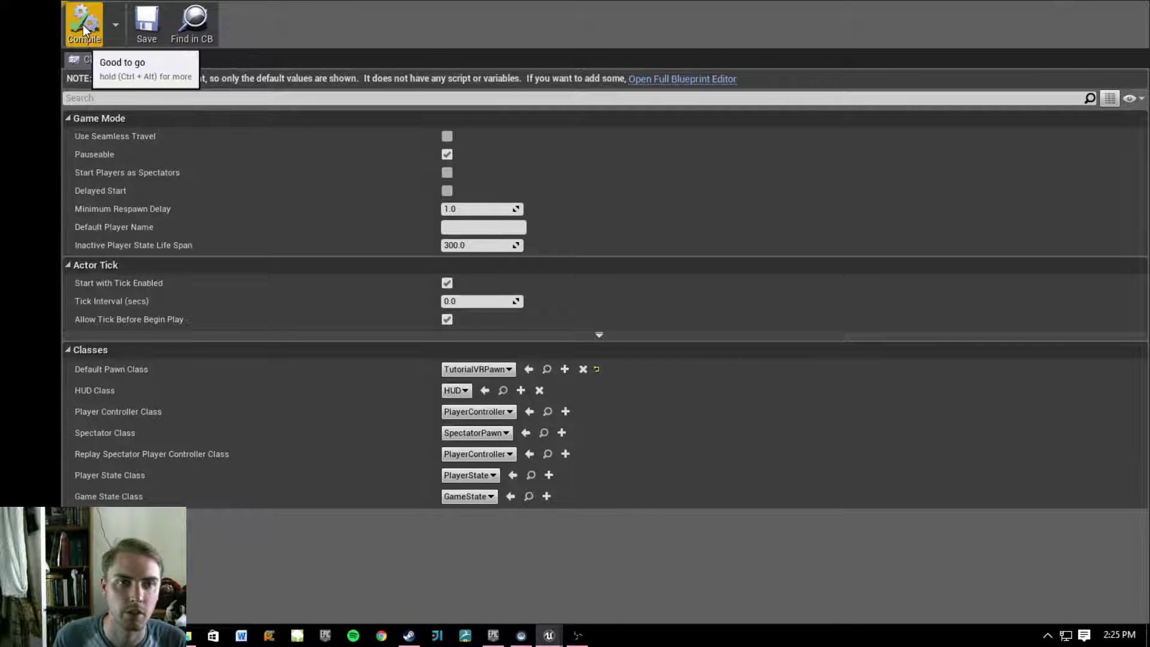
left_click(146, 31)
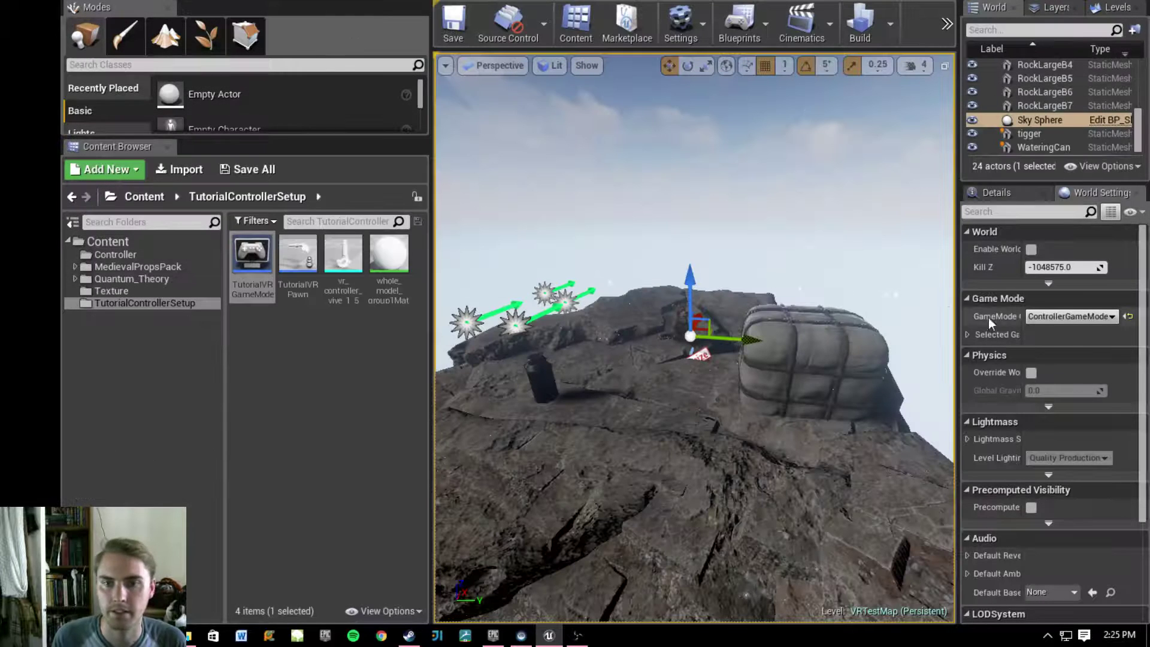
- Set the level's game mode override in the world settings to TutorialVRGameMode
mouse_move(817, 287)
right_mouse_down()
mouse_move(800, 280)
mouse_move(830, 279)
right_mouse_up()
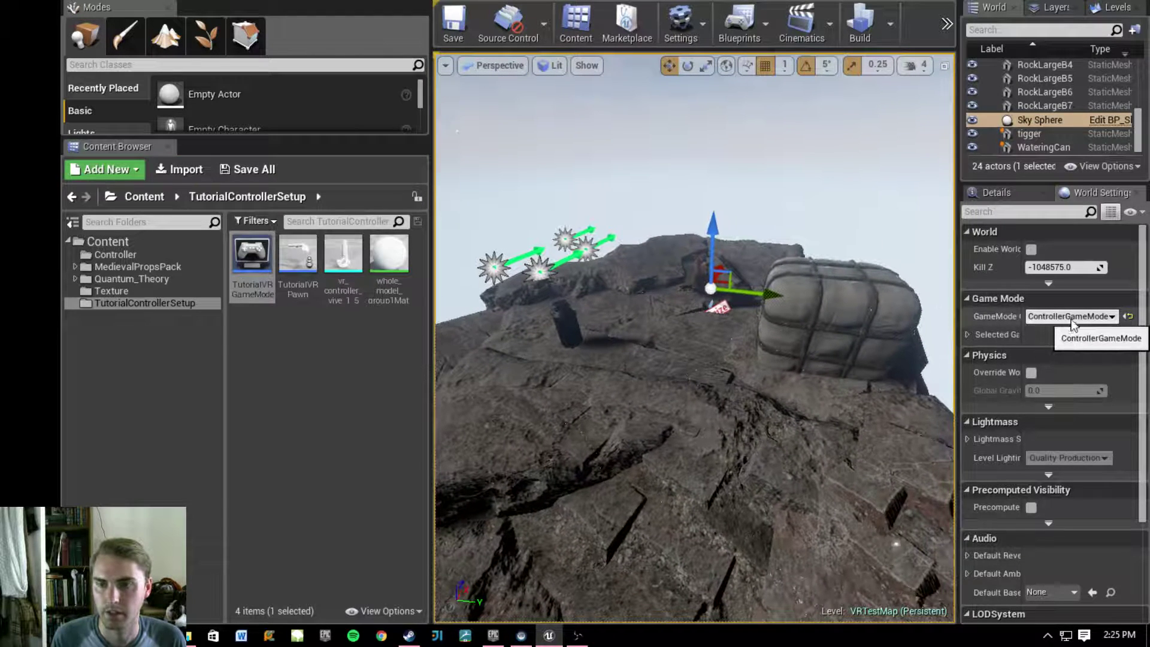
left_click(1094, 319)
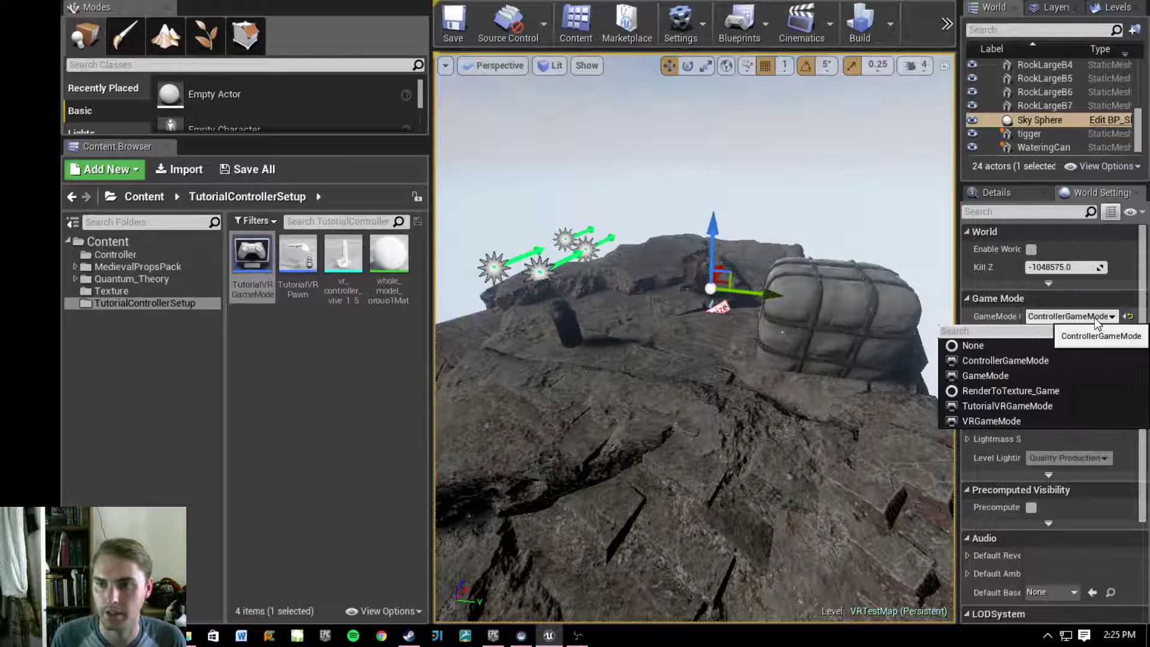
left_click(1048, 405)
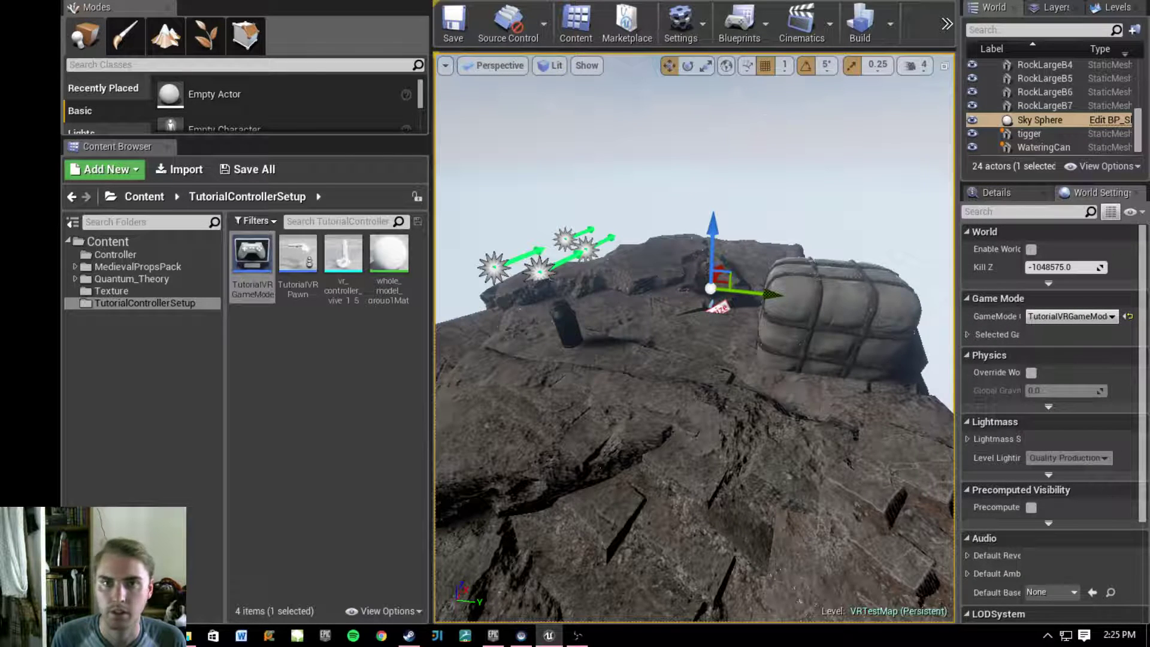
right_click_drag(745, 154, 745, 154)
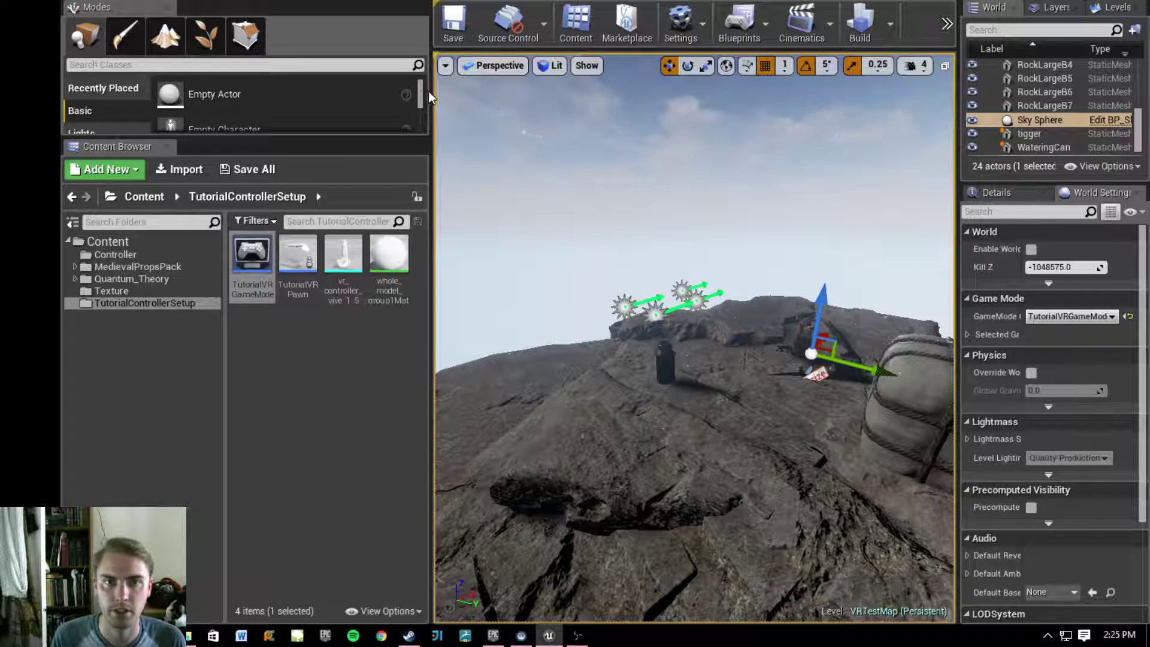
- Enlarge the level viewport by narrowing the Content Browser area and the World Settings area so the play controls fit
left_click_drag(429, 95, 242, 36)
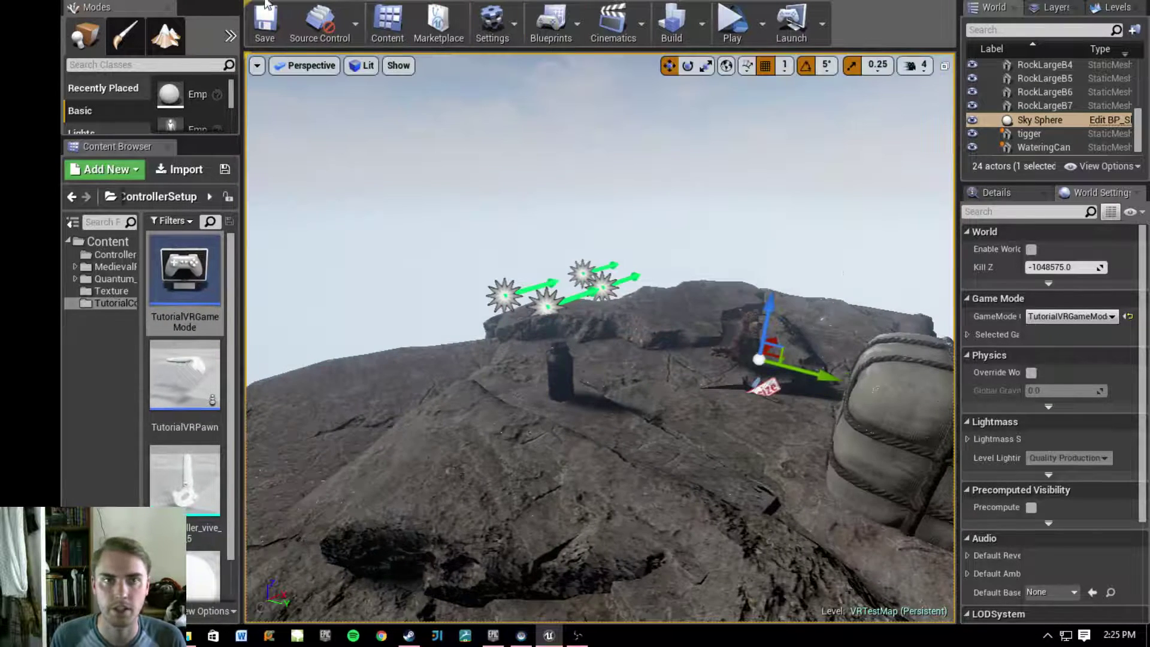
left_click(265, 6)
left_click(78, 1)
left_click(105, 129)
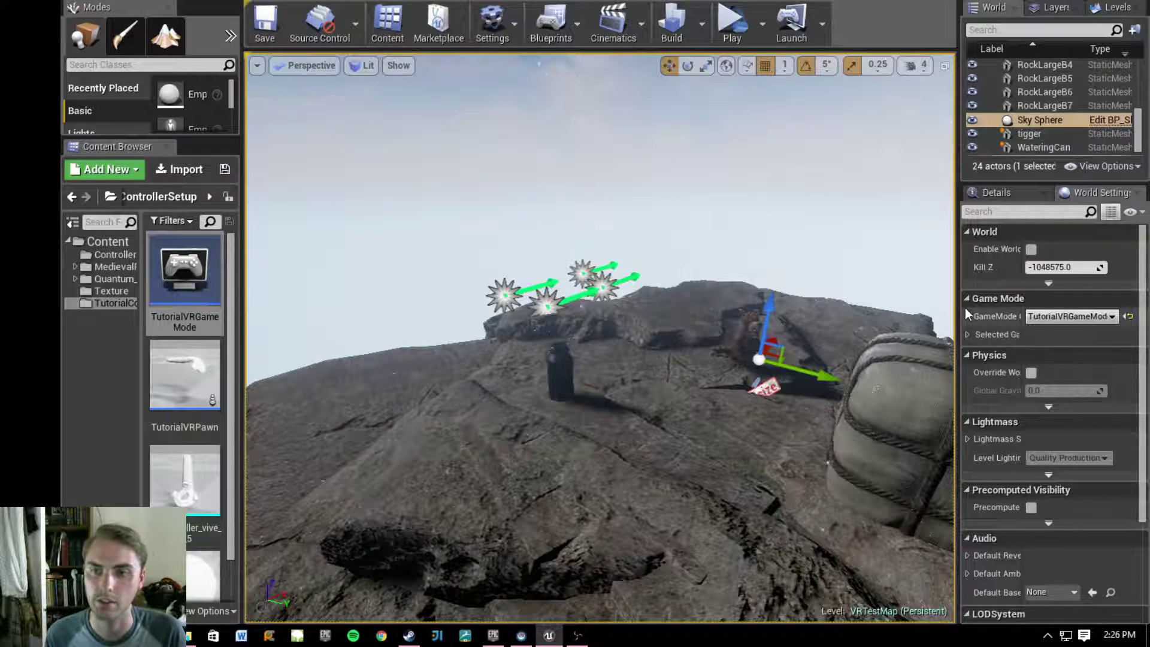
left_click_drag(957, 307, 981, 307)
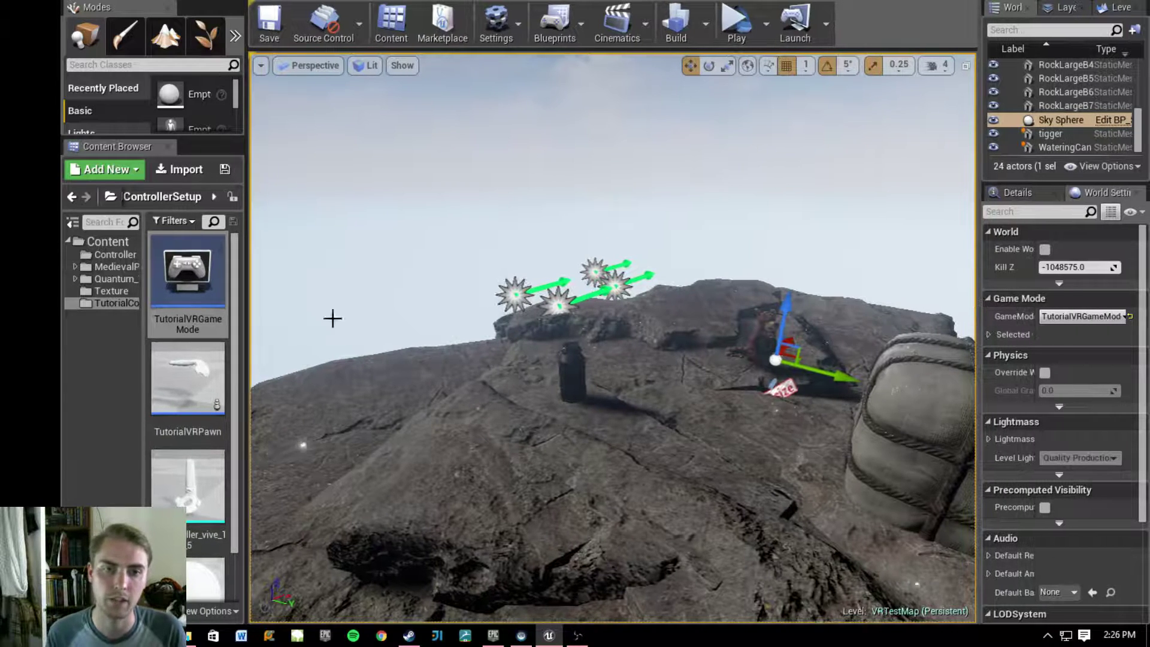
- Run the level in a standalone game preview to test the VR pawn, and end the preview
left_click(738, 30)
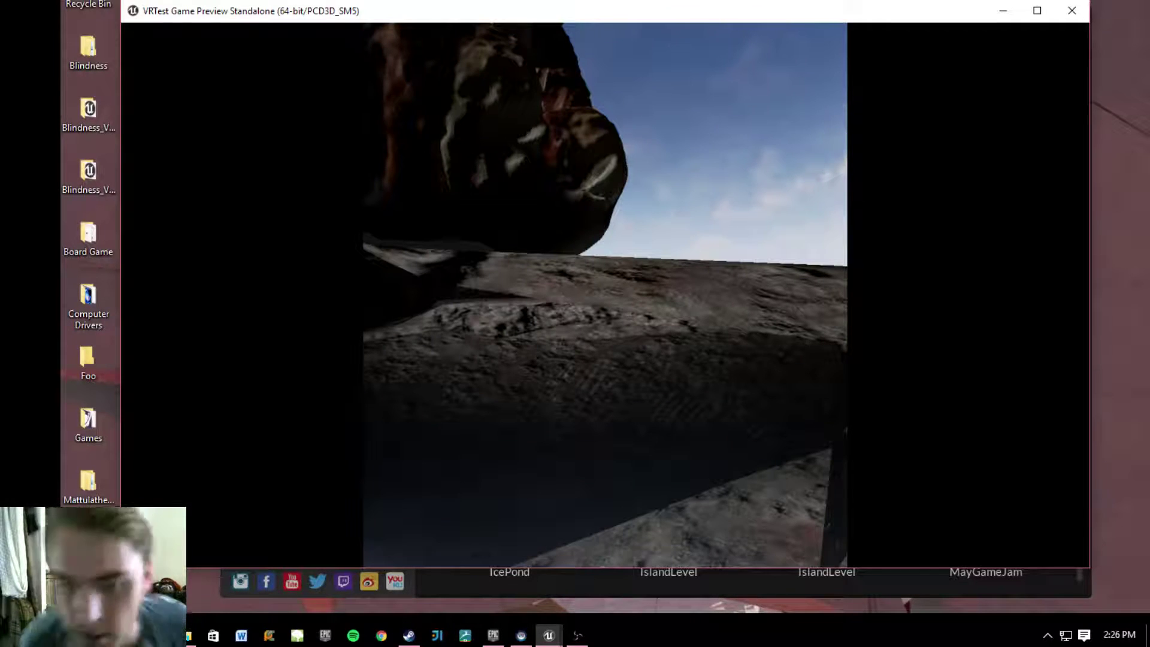
key("Escape")
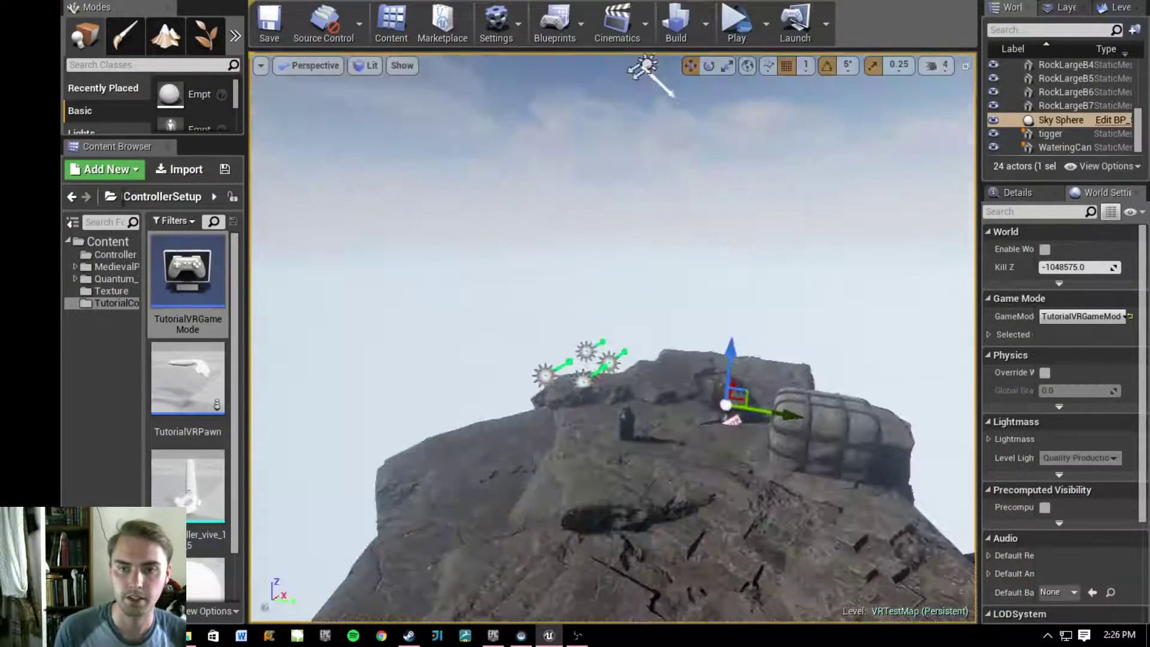
mouse_move(611, 335)
right_mouse_down()
mouse_move(641, 335)
mouse_move(611, 336)
mouse_move(623, 332)
right_mouse_up()
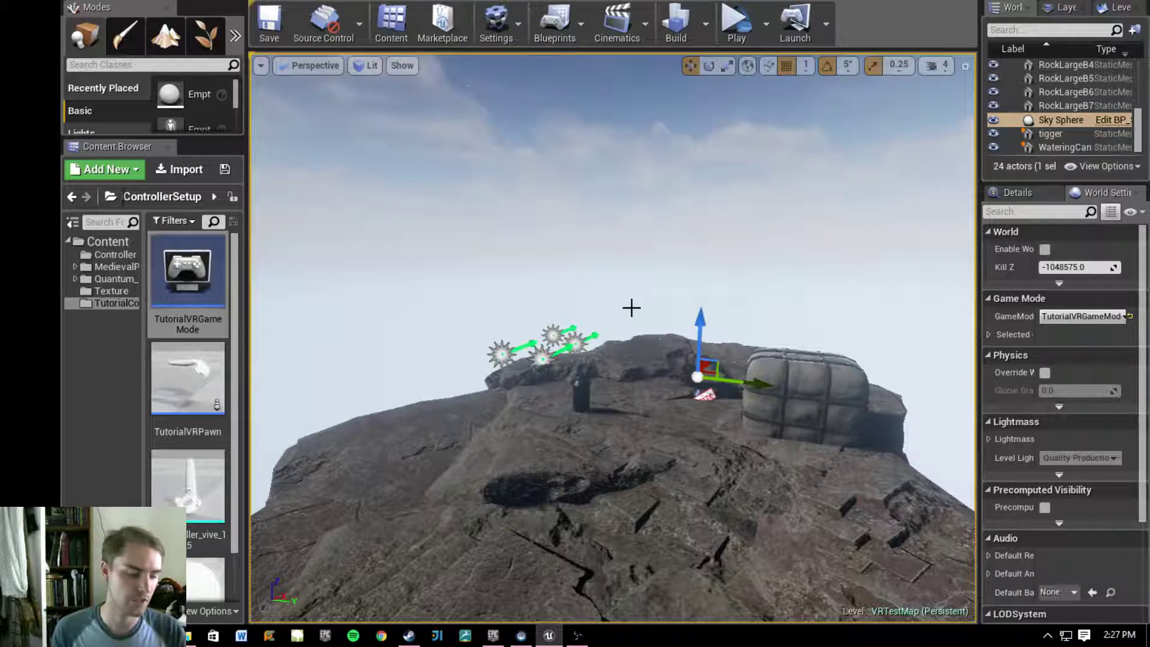
right_click_drag(740, 315, 772, 324)
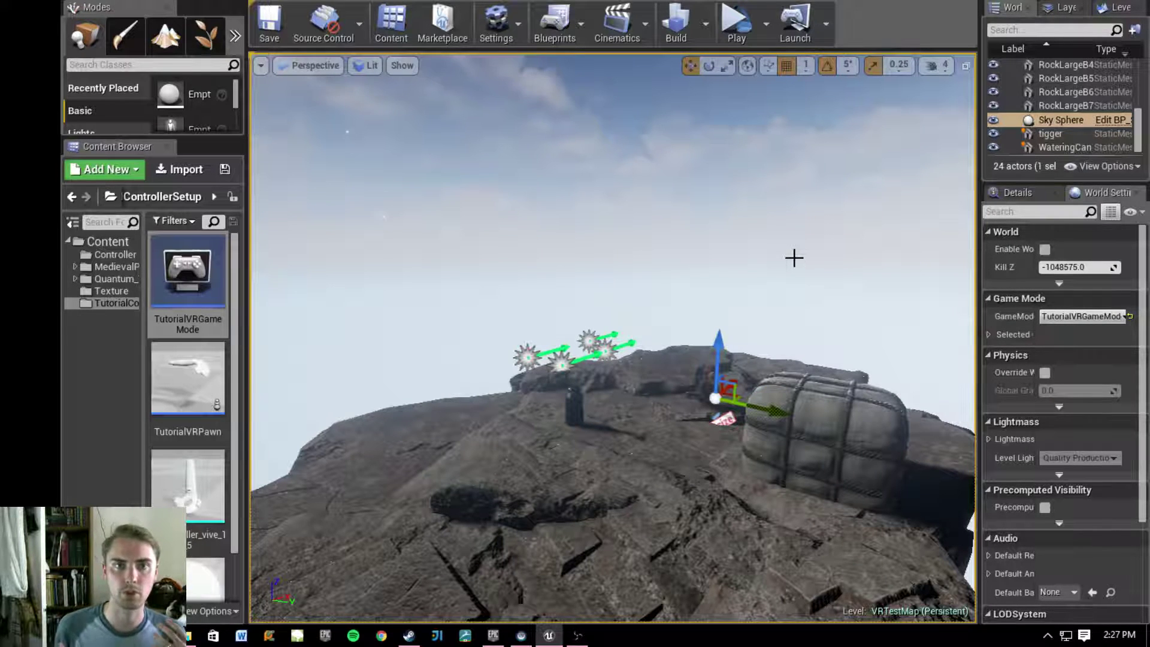
mouse_move(747, 187)
right_mouse_down()
mouse_move(773, 197)
mouse_move(736, 210)
mouse_move(747, 187)
right_mouse_up()
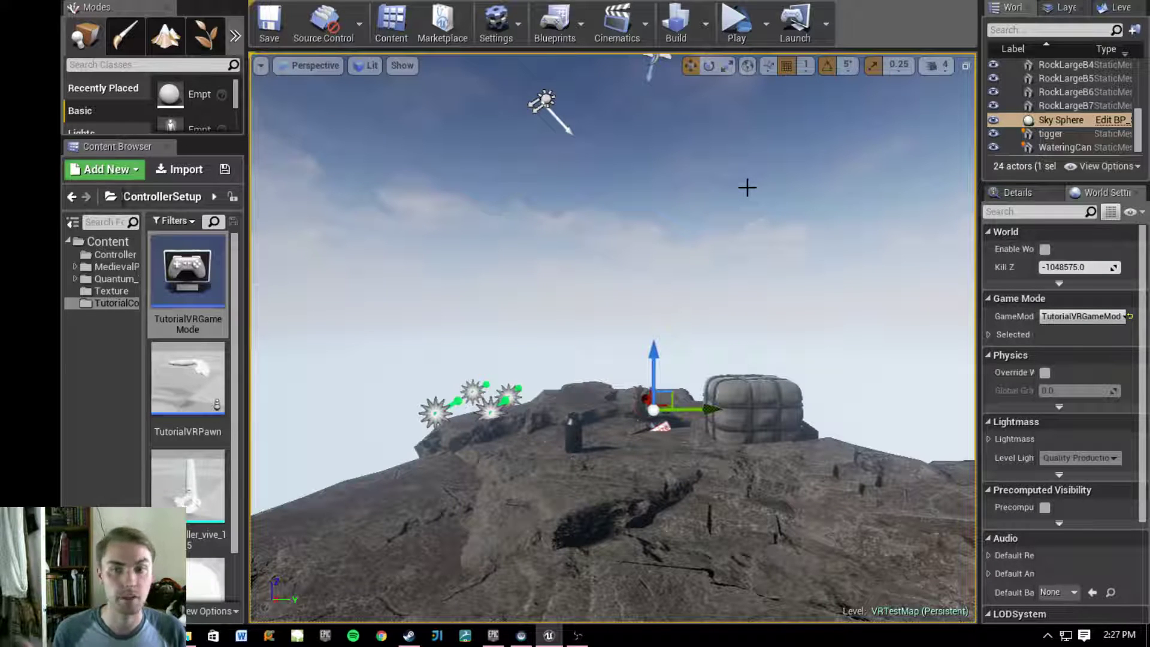
right_click_drag(750, 246, 750, 246)
right_click_drag(755, 255, 732, 316)
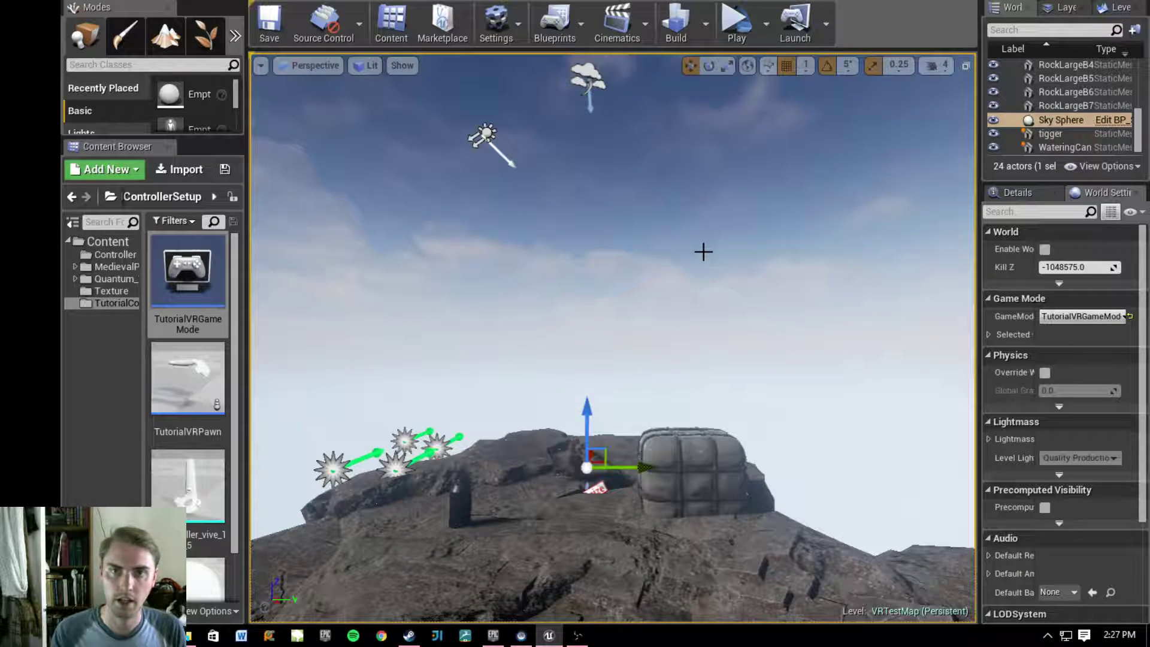
mouse_move(776, 267)
right_mouse_down()
mouse_move(755, 287)
mouse_move(776, 264)
right_mouse_up()
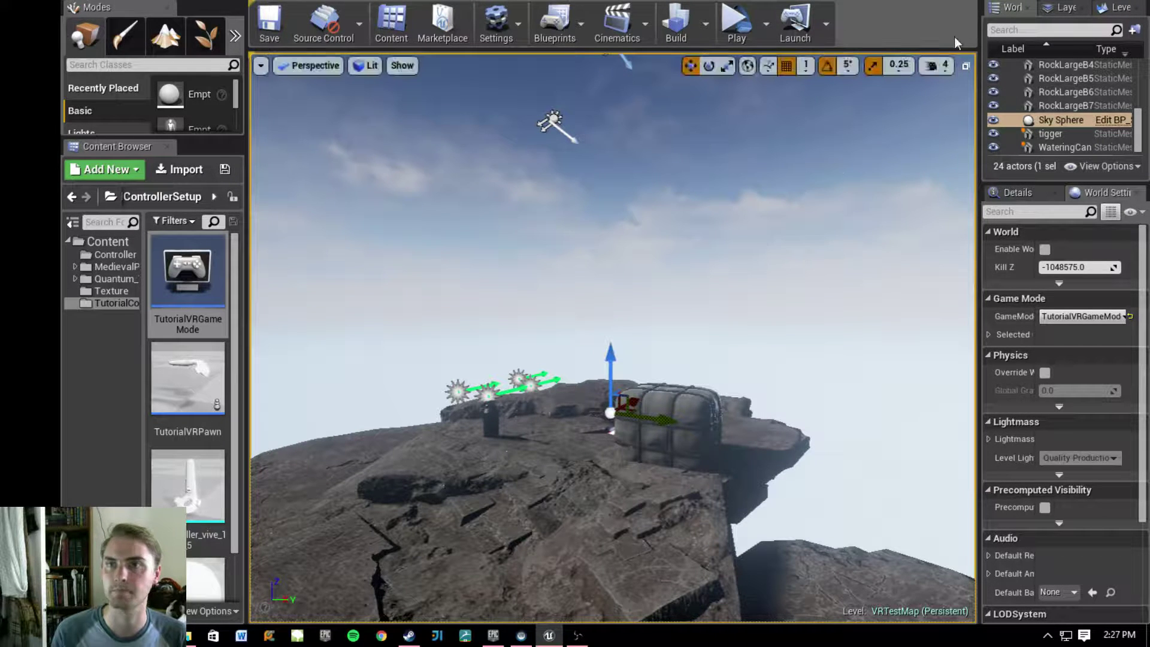
left_click(577, 635)
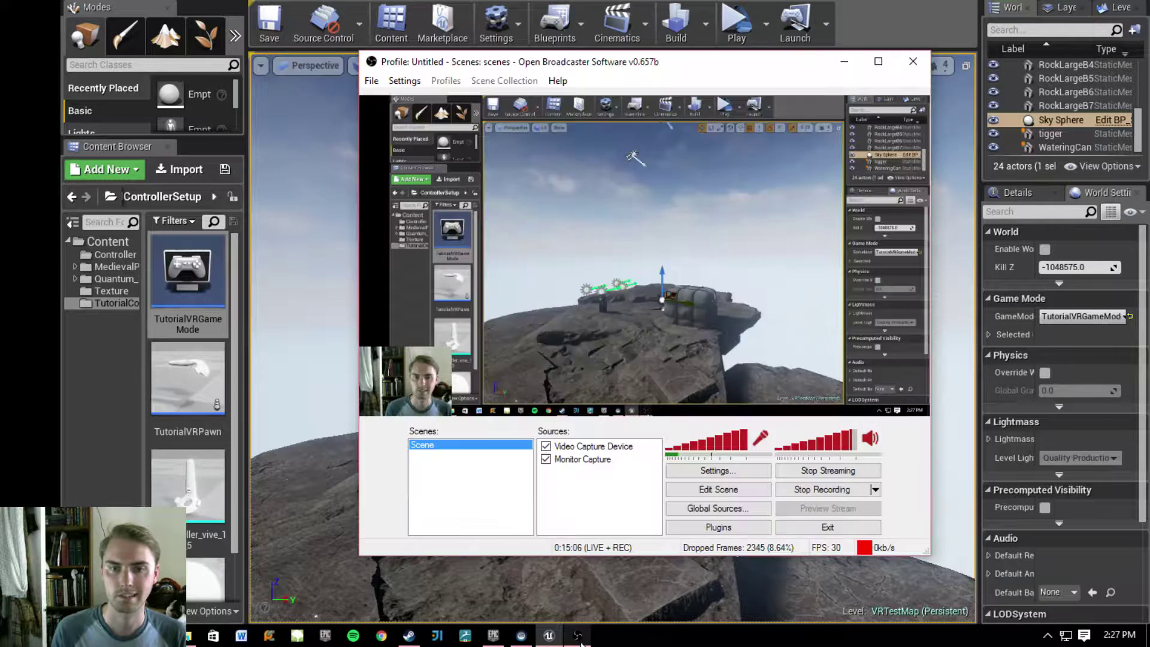